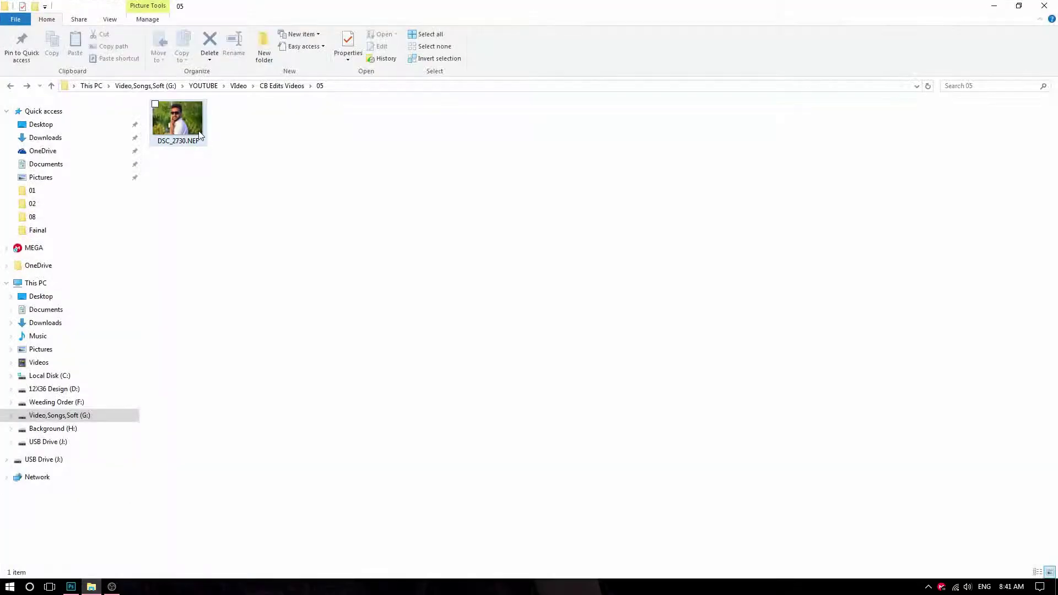
Open the raw file DSC_2730.NEF from folder 05 with Adobe Photoshop.
{"action": "right_click", "coordinate": [199, 135]}
Raise the Camera Raw exposure to +0.90 and open the image in Photoshop.
{"action": "mouse_move", "coordinate": [243, 203]}
{"action": "left_click", "coordinate": [425, 192]}
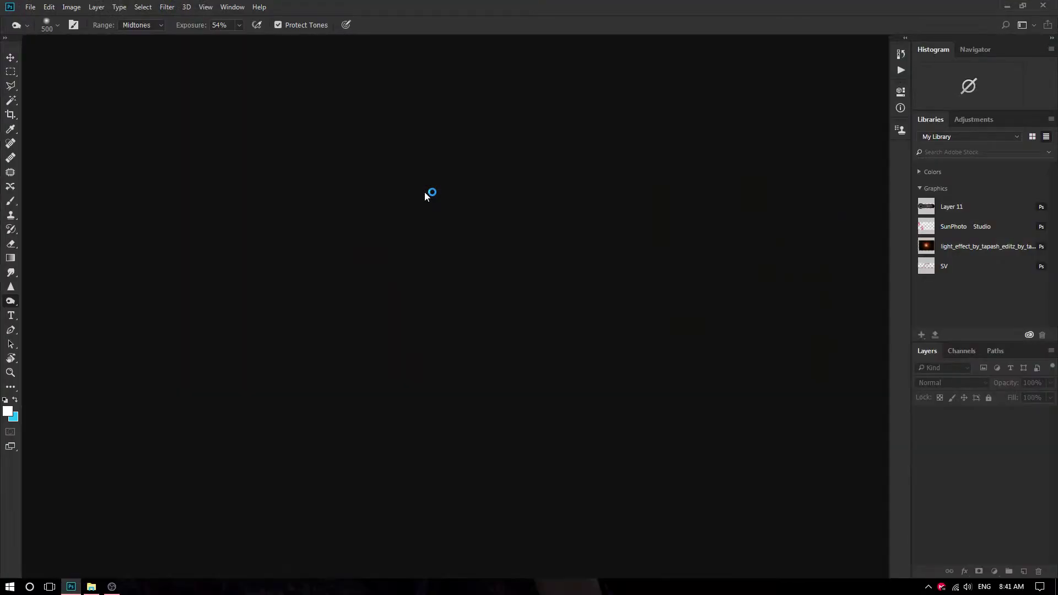
{"action": "left_click", "coordinate": [982, 228]}
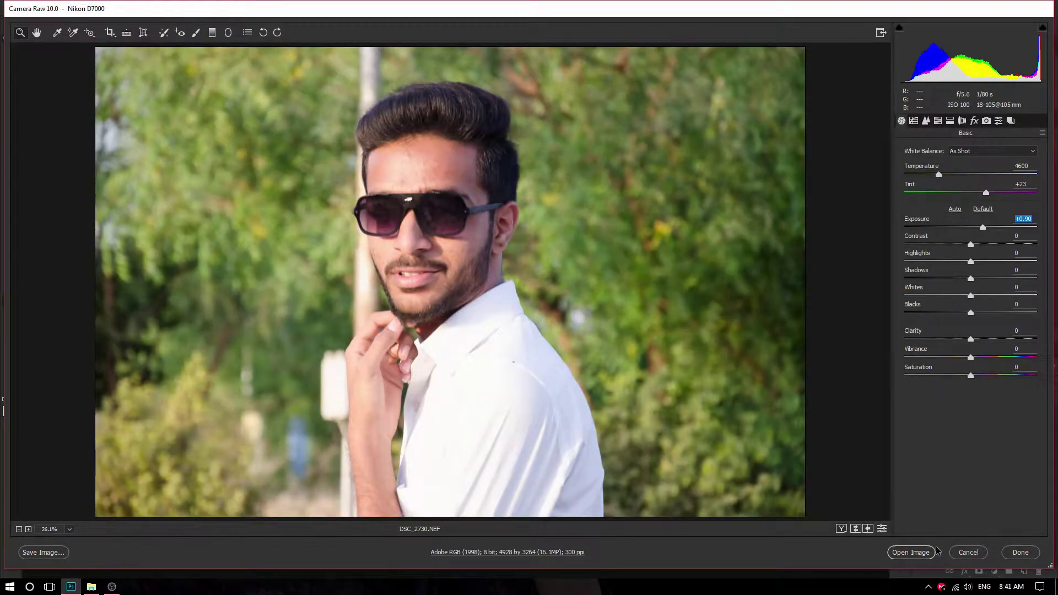
{"action": "left_click", "coordinate": [935, 552]}
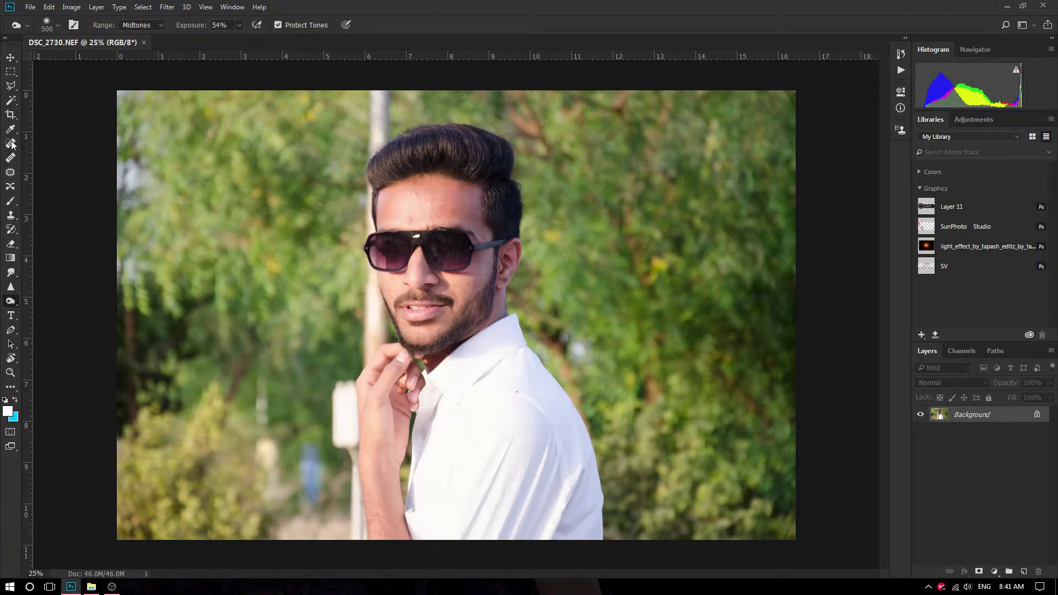
Spot-heal a blemish on the forehead.
{"action": "left_click", "coordinate": [11, 143]}
{"action": "scroll", "coordinate": [399, 212], "scroll_direction": "up", "scroll_amount": 2}
{"action": "scroll", "coordinate": [399, 212], "scroll_direction": "up", "scroll_amount": 2}
{"action": "scroll", "coordinate": [399, 213], "scroll_direction": "up", "scroll_amount": 1}
{"action": "left_click_drag", "start_coordinate": [390, 216], "coordinate": [395, 220]}
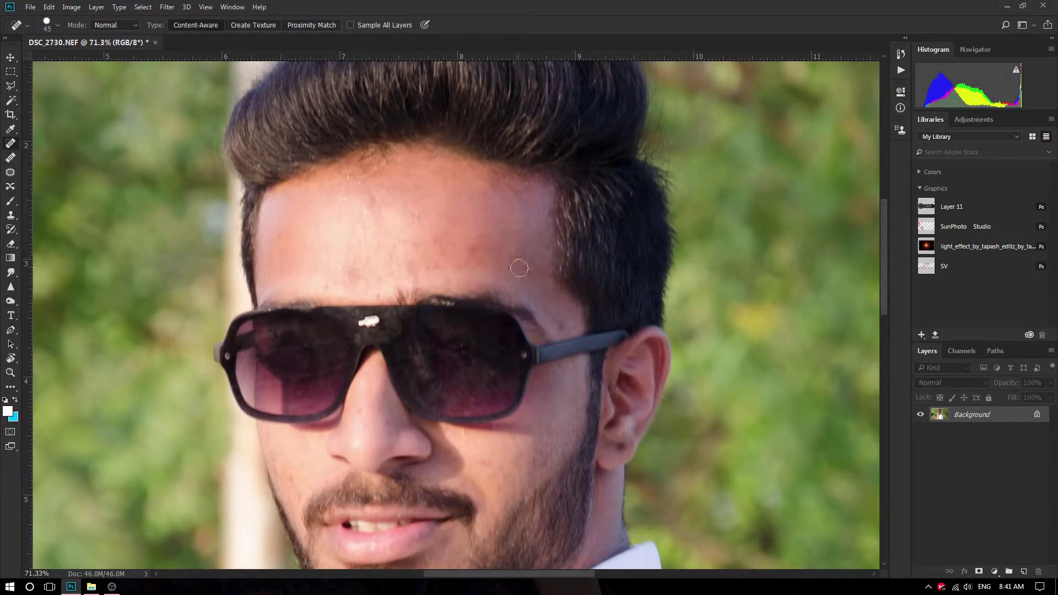
Spot-heal the blemishes on the left cheek, then shrink the brush.
{"action": "scroll", "coordinate": [557, 386], "scroll_direction": "down", "scroll_amount": 1}
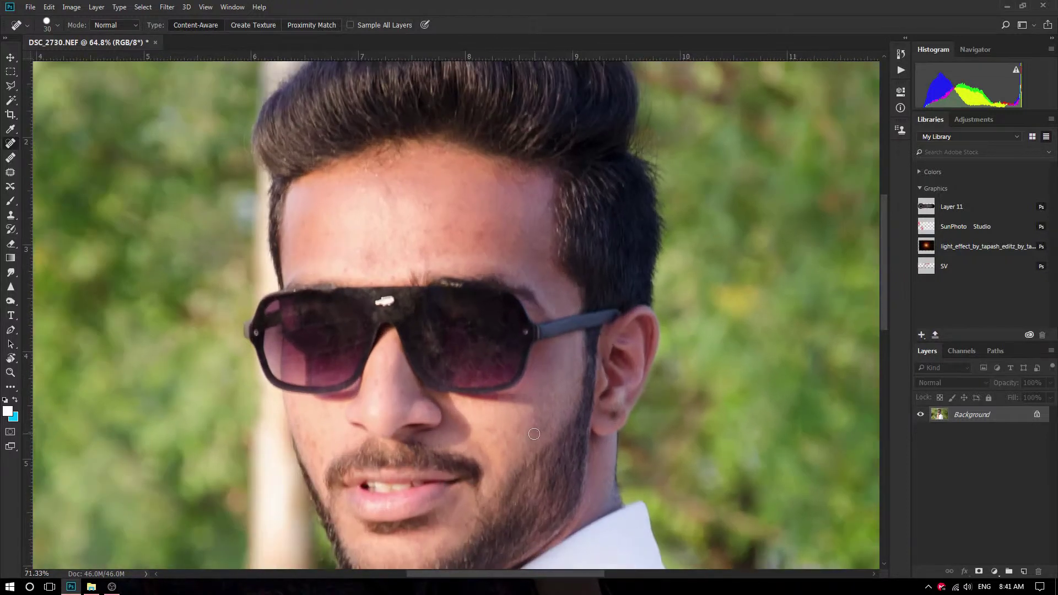
{"action": "scroll", "coordinate": [546, 424], "scroll_direction": "down", "scroll_amount": 1}
{"action": "scroll", "coordinate": [400, 506], "scroll_direction": "down", "scroll_amount": 3}
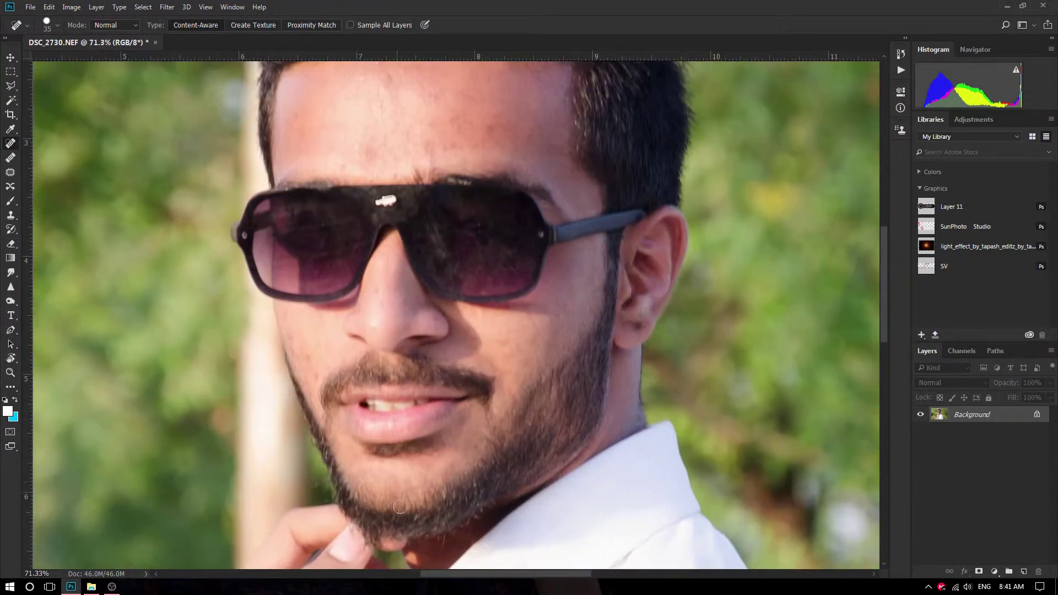
{"action": "mouse_move", "coordinate": [308, 345]}
{"action": "left_mouse_down"}
{"action": "mouse_move", "coordinate": [311, 388]}
{"action": "mouse_move", "coordinate": [287, 325]}
{"action": "left_mouse_up"}
{"action": "key", "text": "bracketleft"}
{"action": "scroll", "coordinate": [410, 279], "scroll_direction": "down", "scroll_amount": 2}
{"action": "scroll", "coordinate": [410, 279], "scroll_direction": "down", "scroll_amount": 3}
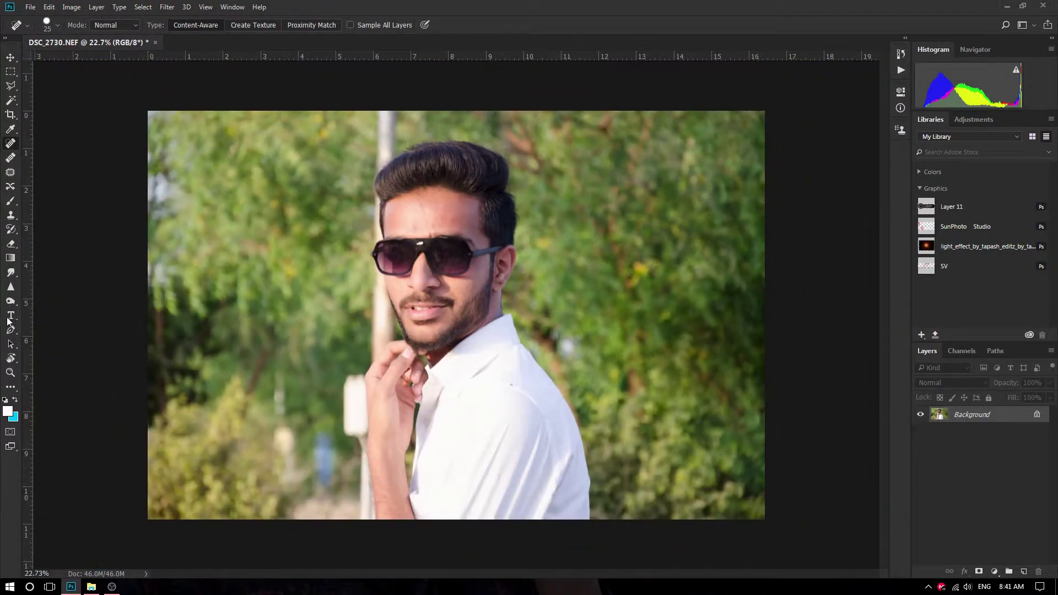
Trace the man's arm, fingers, jaw and glasses frame with the Pen tool.
{"action": "left_click", "coordinate": [11, 329]}
{"action": "scroll", "coordinate": [395, 365], "scroll_direction": "up", "scroll_amount": 4}
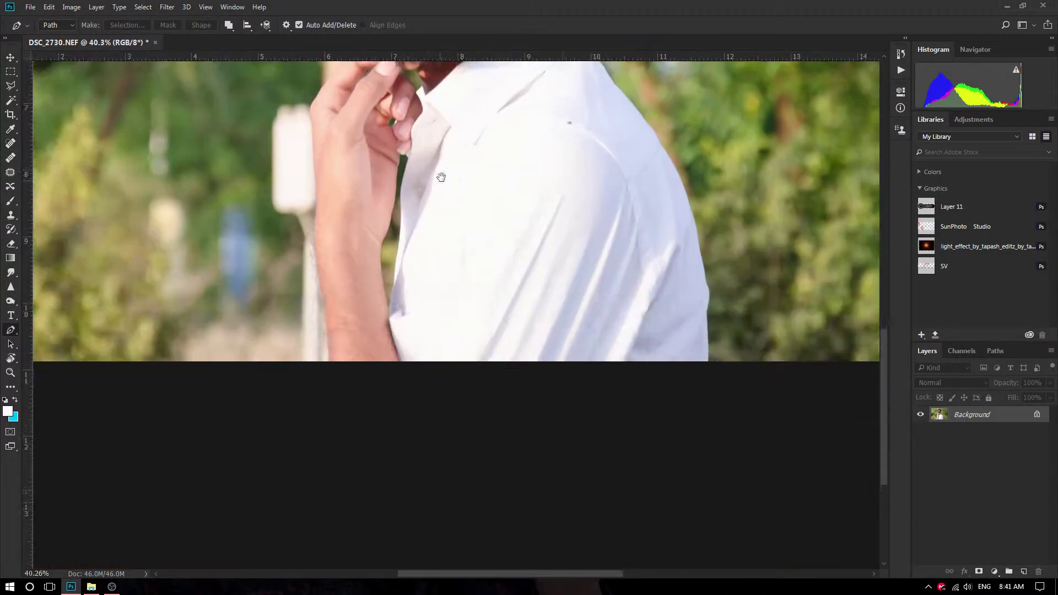
{"action": "scroll", "coordinate": [395, 365], "scroll_direction": "up", "scroll_amount": 3}
{"action": "scroll", "coordinate": [328, 253], "scroll_direction": "up", "scroll_amount": 3}
{"action": "left_click", "coordinate": [329, 253]}
{"action": "scroll", "coordinate": [328, 253], "scroll_direction": "up", "scroll_amount": 2}
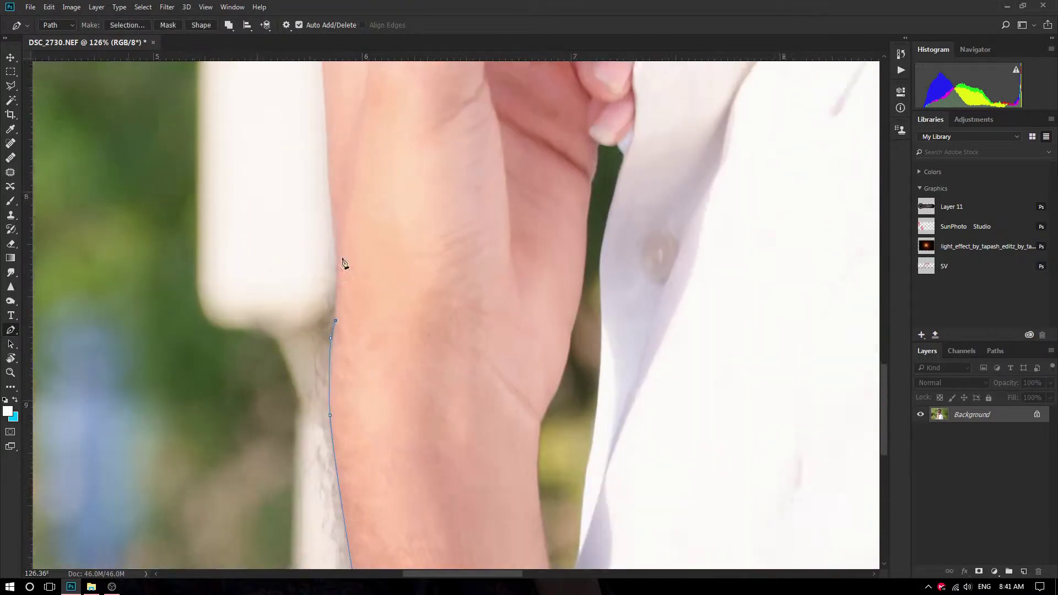
{"action": "left_click", "coordinate": [430, 225]}
{"action": "left_click_drag", "start_coordinate": [417, 285], "coordinate": [419, 551]}
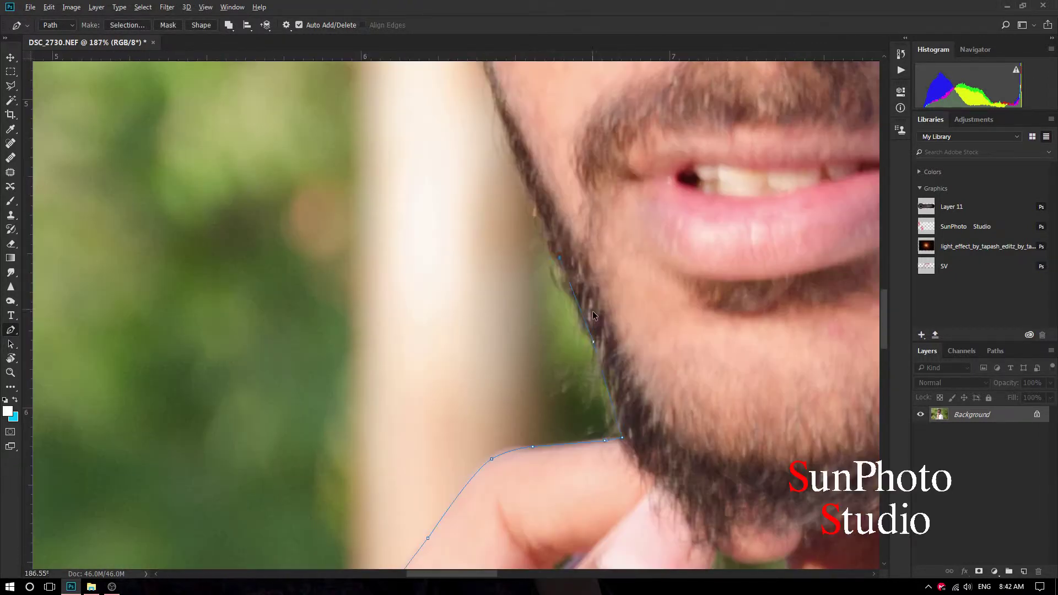
{"action": "left_click", "coordinate": [501, 306]}
{"action": "left_click", "coordinate": [457, 278]}
{"action": "scroll", "coordinate": [441, 248], "scroll_direction": "up", "scroll_amount": 1}
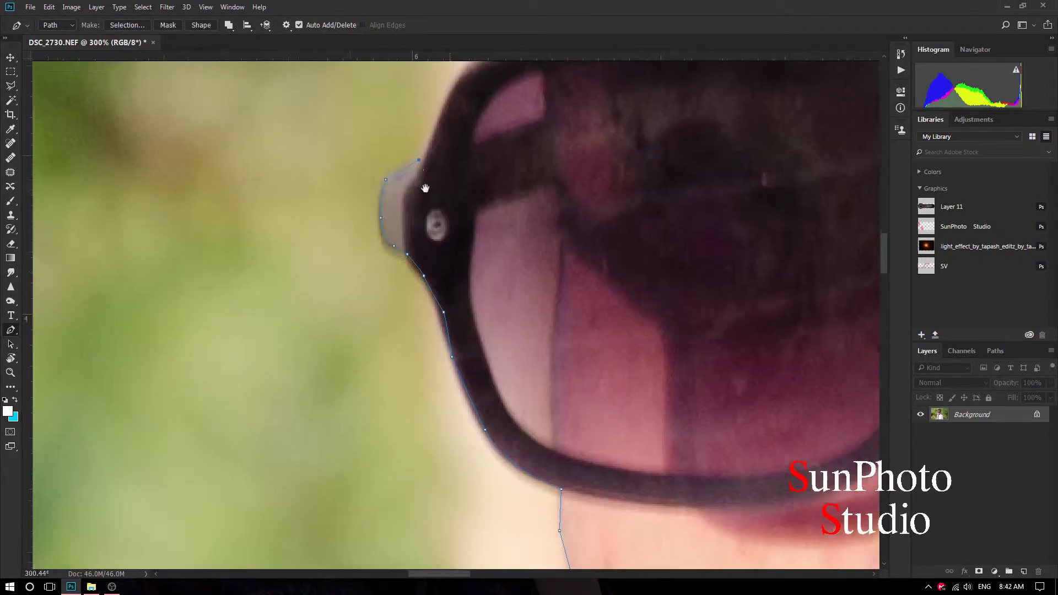
{"action": "scroll", "coordinate": [419, 221], "scroll_direction": "down", "scroll_amount": 3}
Continue the path over the hairline, hair, ear and shirt shoulder.
{"action": "left_click", "coordinate": [419, 171]}
{"action": "left_click_drag", "start_coordinate": [417, 167], "coordinate": [280, 338]}
{"action": "mouse_move", "coordinate": [772, 220]}
{"action": "left_mouse_down"}
{"action": "mouse_move", "coordinate": [644, 213]}
{"action": "mouse_move", "coordinate": [551, 165]}
{"action": "left_mouse_up"}
{"action": "scroll", "coordinate": [598, 186], "scroll_direction": "up", "scroll_amount": 3}
{"action": "scroll", "coordinate": [597, 186], "scroll_direction": "down", "scroll_amount": 3}
{"action": "scroll", "coordinate": [485, 366], "scroll_direction": "down", "scroll_amount": 5}
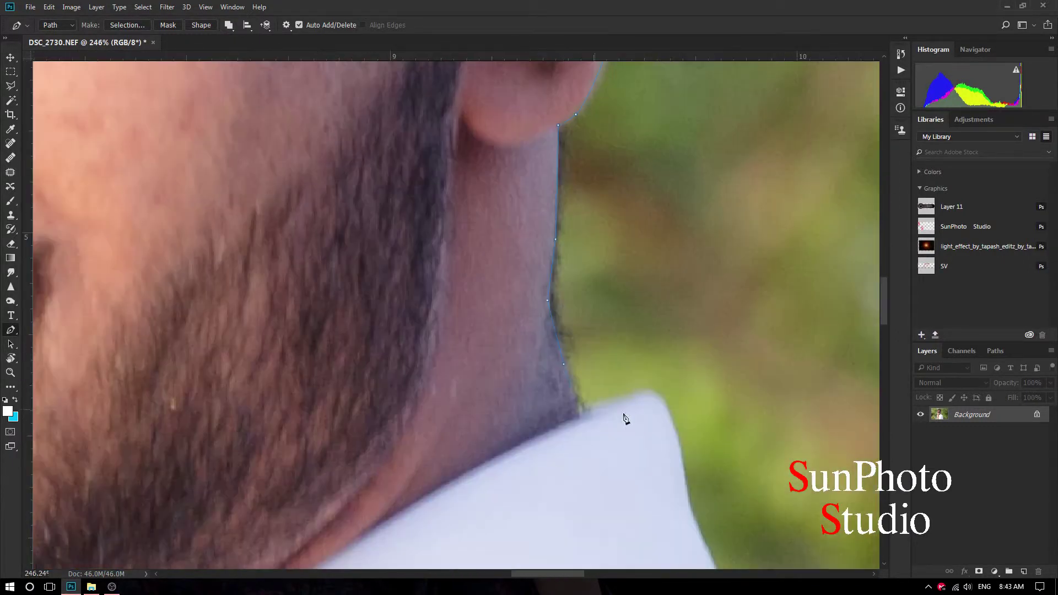
{"action": "scroll", "coordinate": [623, 420], "scroll_direction": "down", "scroll_amount": 5}
{"action": "scroll", "coordinate": [584, 284], "scroll_direction": "down", "scroll_amount": 2}
{"action": "left_click_drag", "start_coordinate": [657, 328], "coordinate": [663, 364]}
{"action": "scroll", "coordinate": [662, 364], "scroll_direction": "down", "scroll_amount": 5}
{"action": "scroll", "coordinate": [551, 413], "scroll_direction": "down", "scroll_amount": 5}
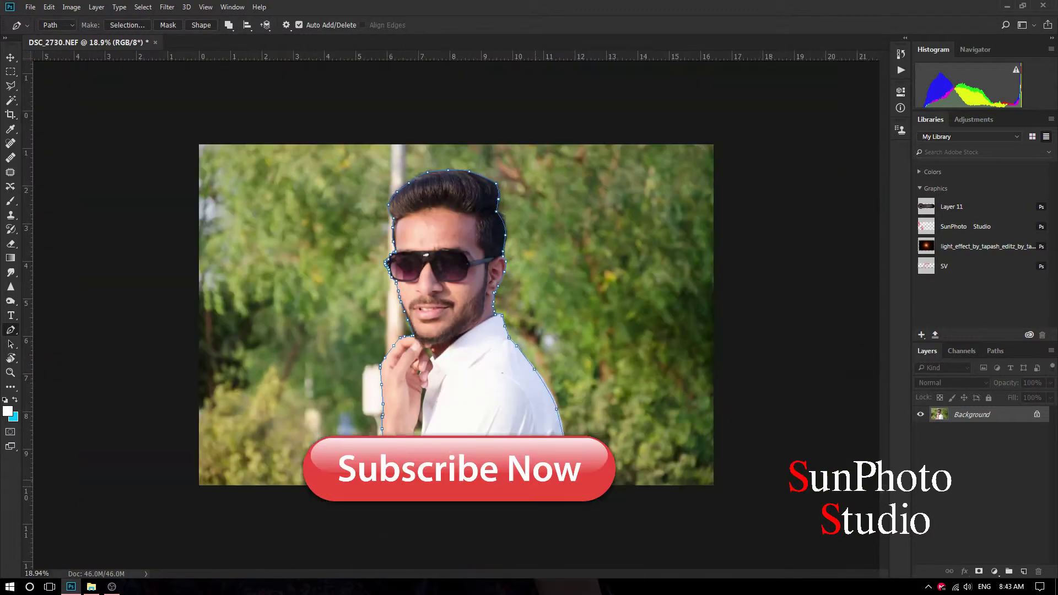
Convert the traced path into a selection.
{"action": "right_click", "coordinate": [425, 295]}
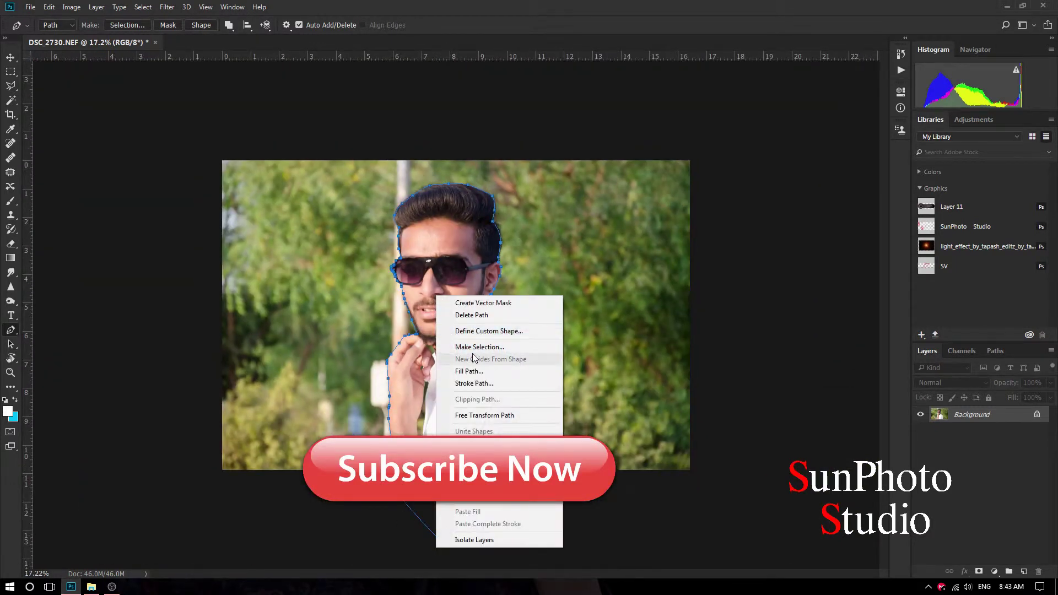
{"action": "left_click", "coordinate": [474, 352]}
{"action": "left_click", "coordinate": [590, 171]}
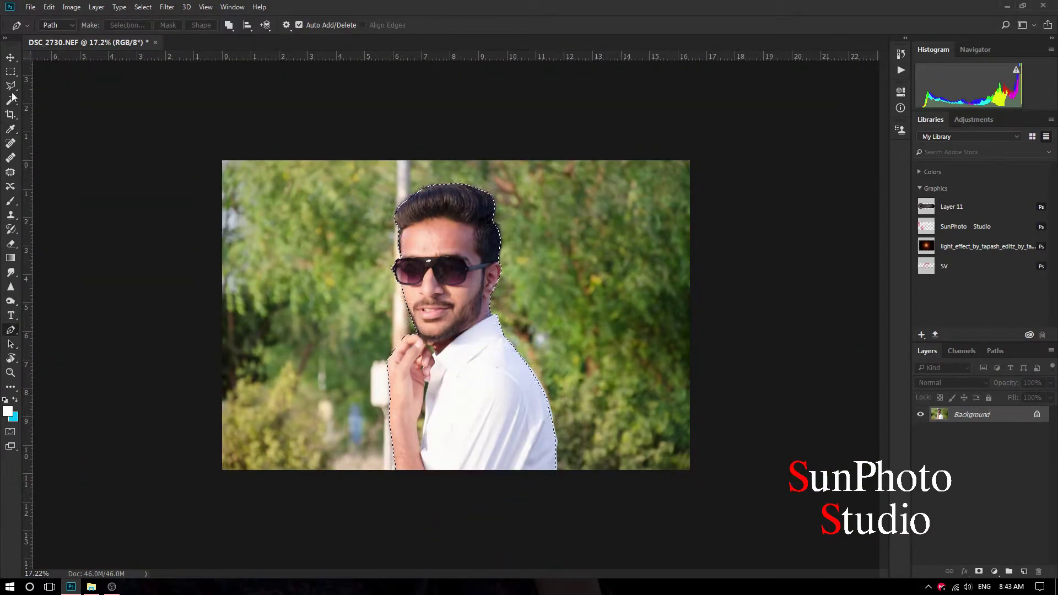
Copy the selected man onto Layer 1 and hide the Background layer.
{"action": "key", "text": "l"}
{"action": "right_click", "coordinate": [442, 221]}
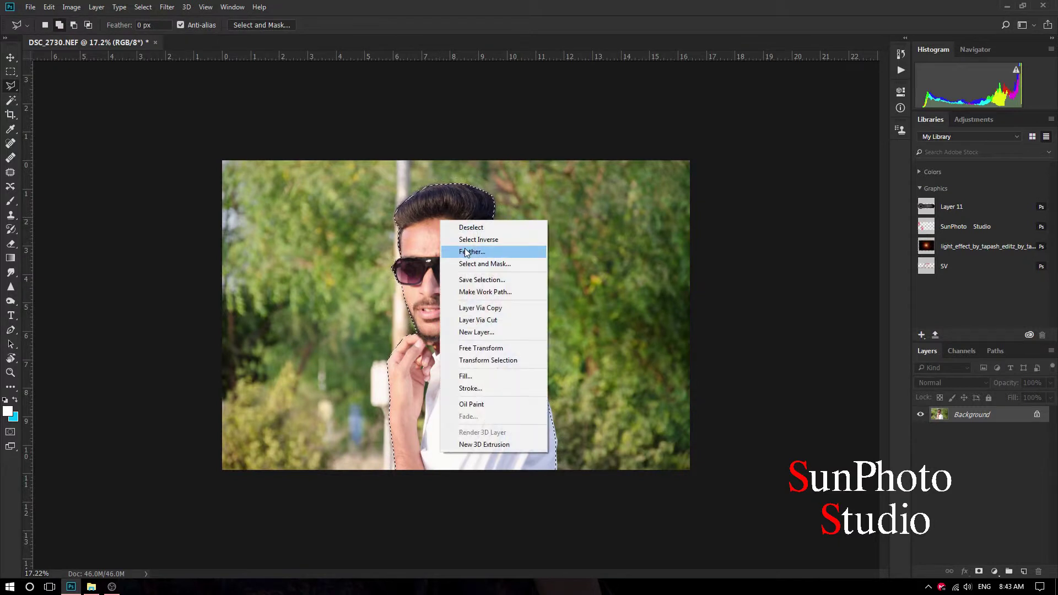
{"action": "left_click", "coordinate": [474, 308]}
{"action": "left_click", "coordinate": [922, 432]}
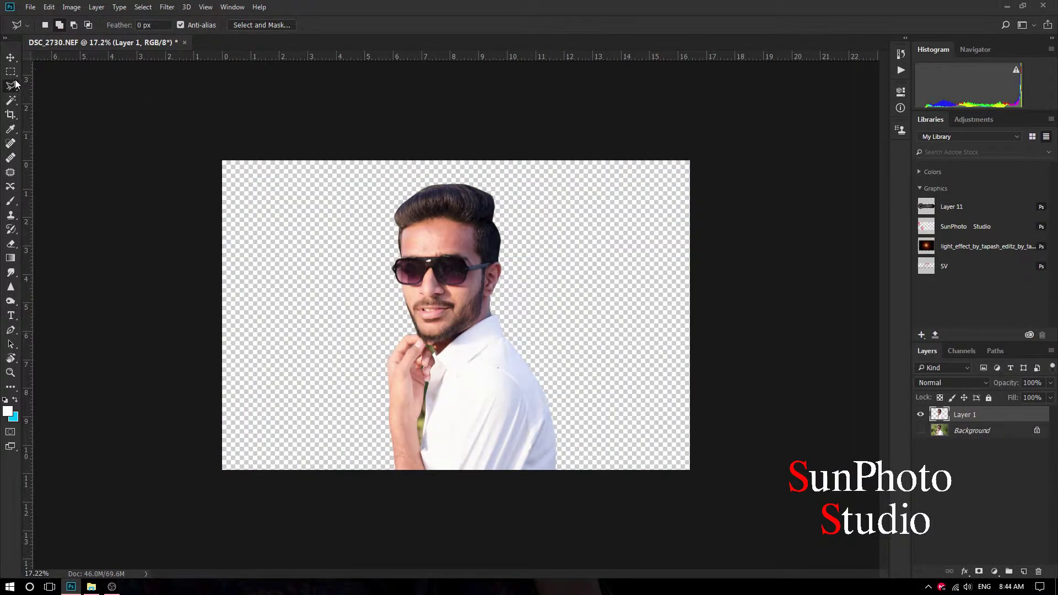
Lasso-select the leftover green background between the chin and hand.
{"action": "scroll", "coordinate": [409, 323], "scroll_direction": "up", "scroll_amount": 10}
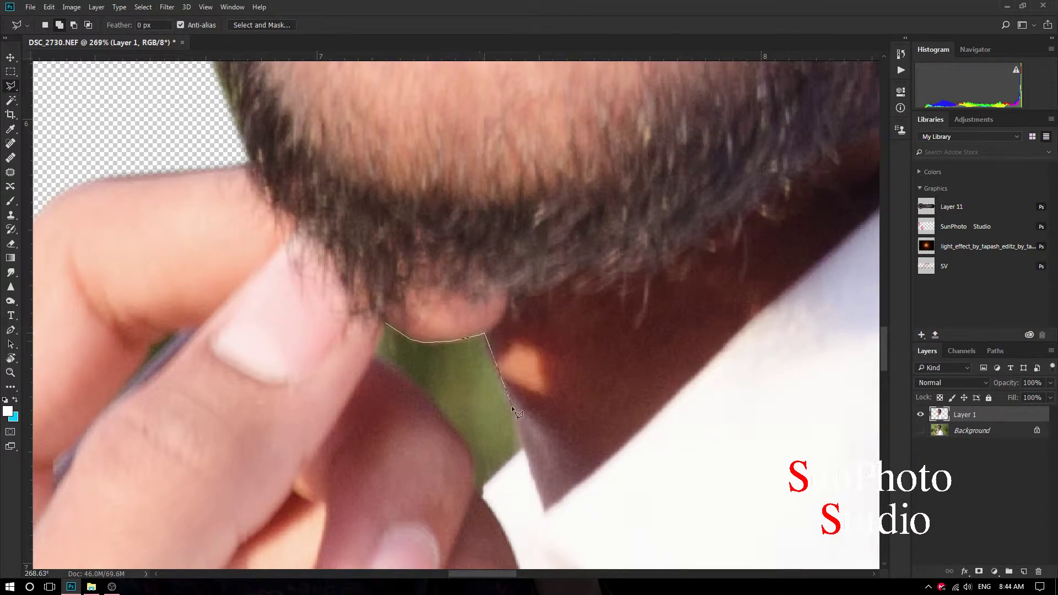
{"action": "left_click", "coordinate": [525, 448]}
{"action": "left_click", "coordinate": [386, 326]}
Add the green gap between the fingers to the leftover-background selection.
{"action": "left_click", "coordinate": [309, 210], "text": "shift"}
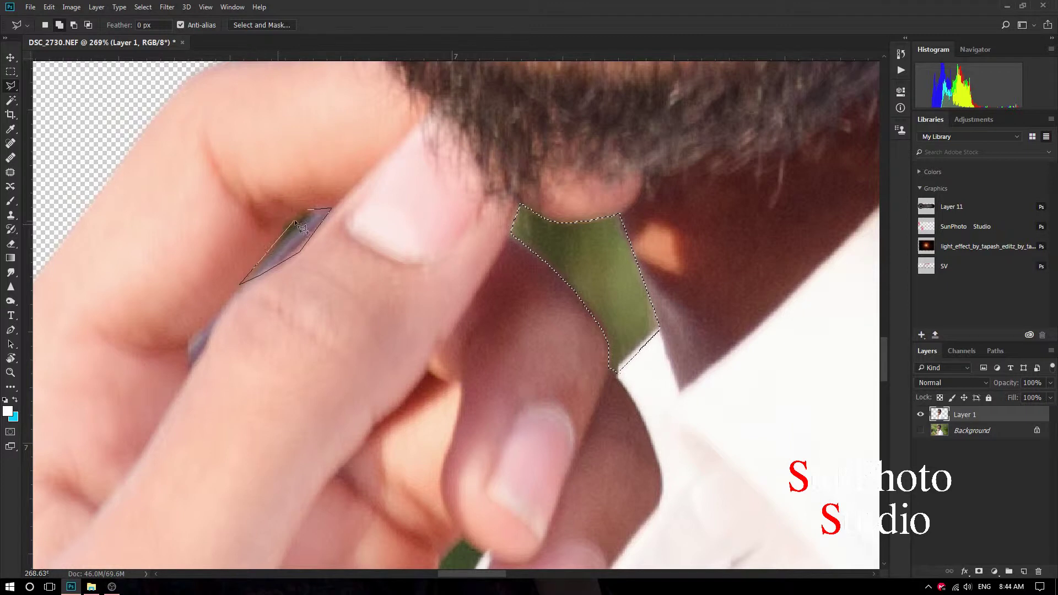
{"action": "left_click_drag", "start_coordinate": [253, 311], "coordinate": [374, 239]}
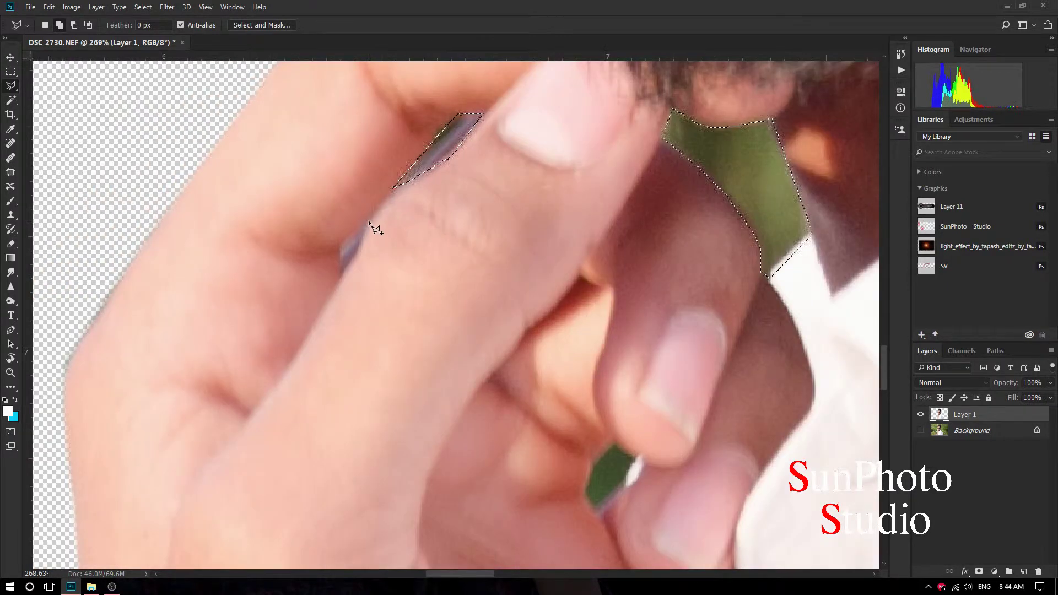
{"action": "left_click", "coordinate": [340, 279]}
{"action": "left_click", "coordinate": [338, 245]}
{"action": "left_click", "coordinate": [365, 223]}
Start lassoing around the green stem beside the shirt.
{"action": "scroll", "coordinate": [610, 425], "scroll_direction": "up", "scroll_amount": 2}
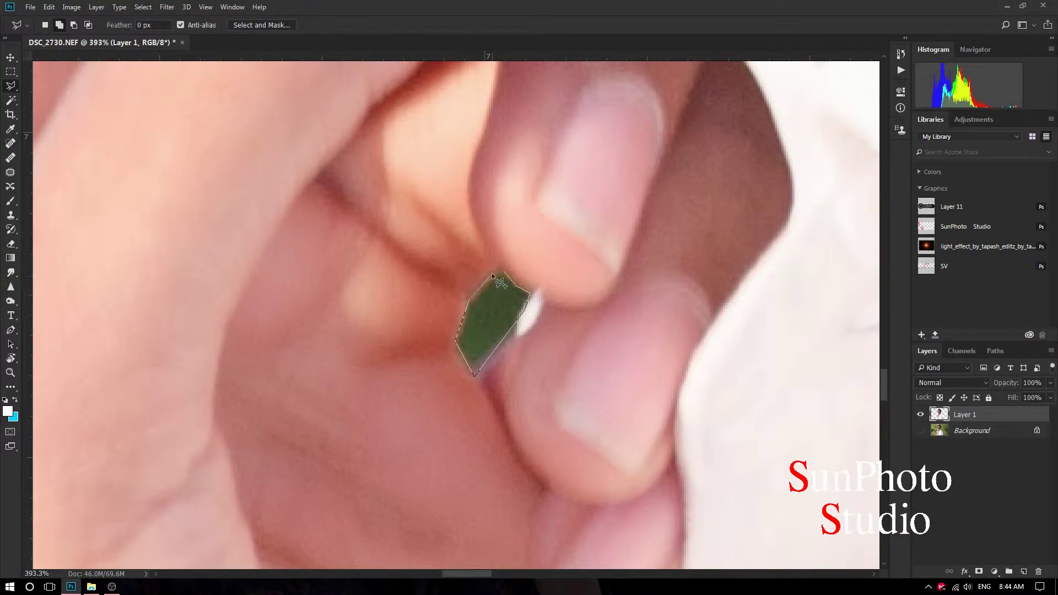
{"action": "scroll", "coordinate": [504, 273], "scroll_direction": "down", "scroll_amount": 5}
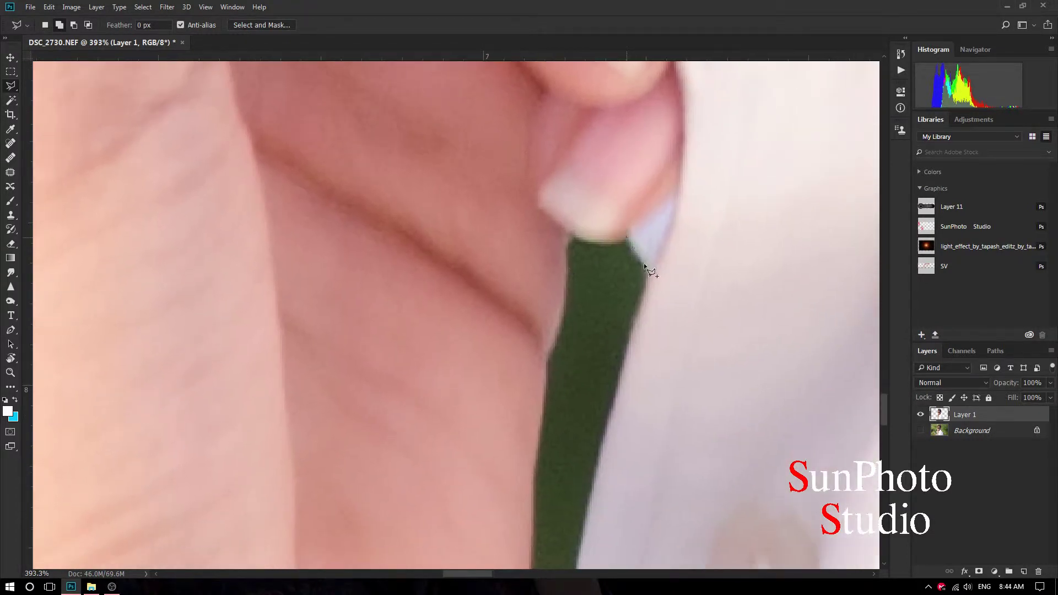
{"action": "scroll", "coordinate": [590, 276], "scroll_direction": "down", "scroll_amount": 3}
{"action": "scroll", "coordinate": [550, 355], "scroll_direction": "down", "scroll_amount": 3}
{"action": "scroll", "coordinate": [540, 254], "scroll_direction": "down", "scroll_amount": 3}
{"action": "left_click", "coordinate": [520, 176]}
{"action": "scroll", "coordinate": [507, 331], "scroll_direction": "down", "scroll_amount": 3}
{"action": "scroll", "coordinate": [494, 457], "scroll_direction": "down", "scroll_amount": 3}
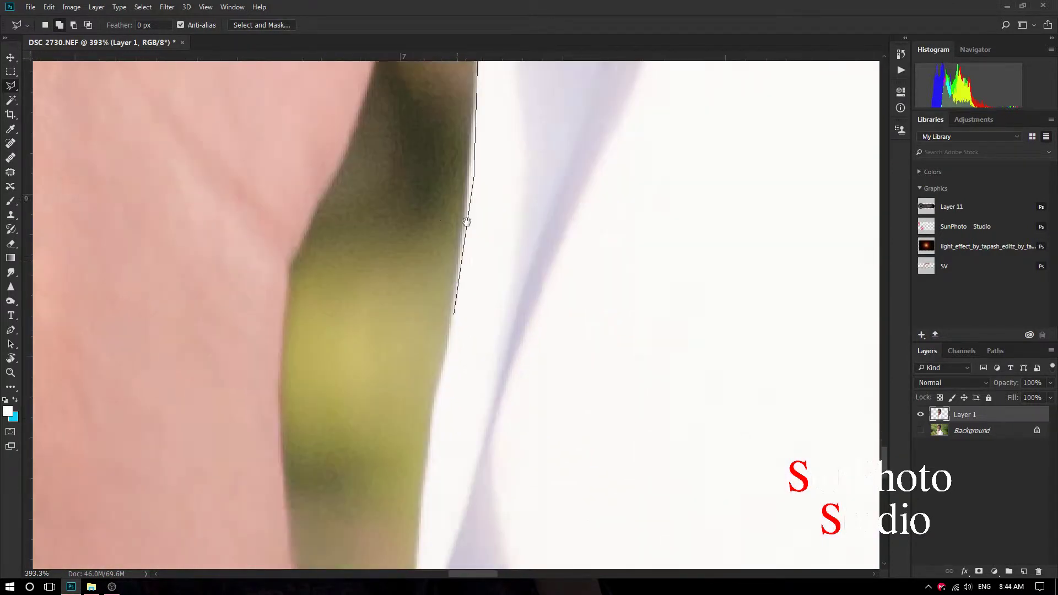
{"action": "left_click", "coordinate": [485, 237]}
{"action": "scroll", "coordinate": [485, 237], "scroll_direction": "right", "scroll_amount": 1}
{"action": "left_click", "coordinate": [431, 462]}
{"action": "scroll", "coordinate": [386, 276], "scroll_direction": "down", "scroll_amount": 3}
{"action": "scroll", "coordinate": [385, 276], "scroll_direction": "right", "scroll_amount": 2}
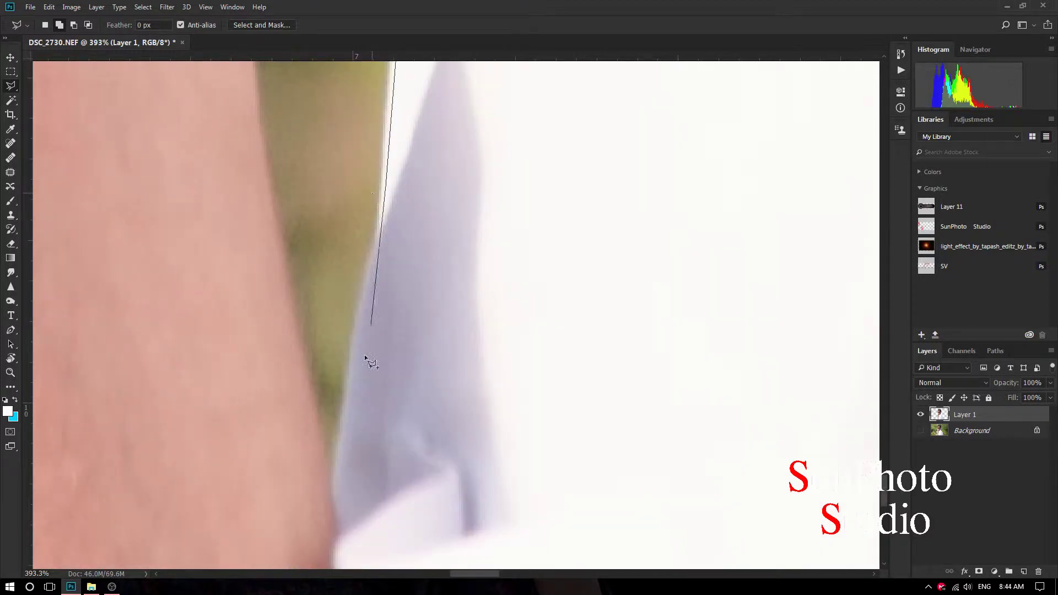
Finish the lasso along the stem's left edge and top, closing the selection.
{"action": "scroll", "coordinate": [274, 230], "scroll_direction": "up", "scroll_amount": 3}
{"action": "left_click", "coordinate": [254, 326]}
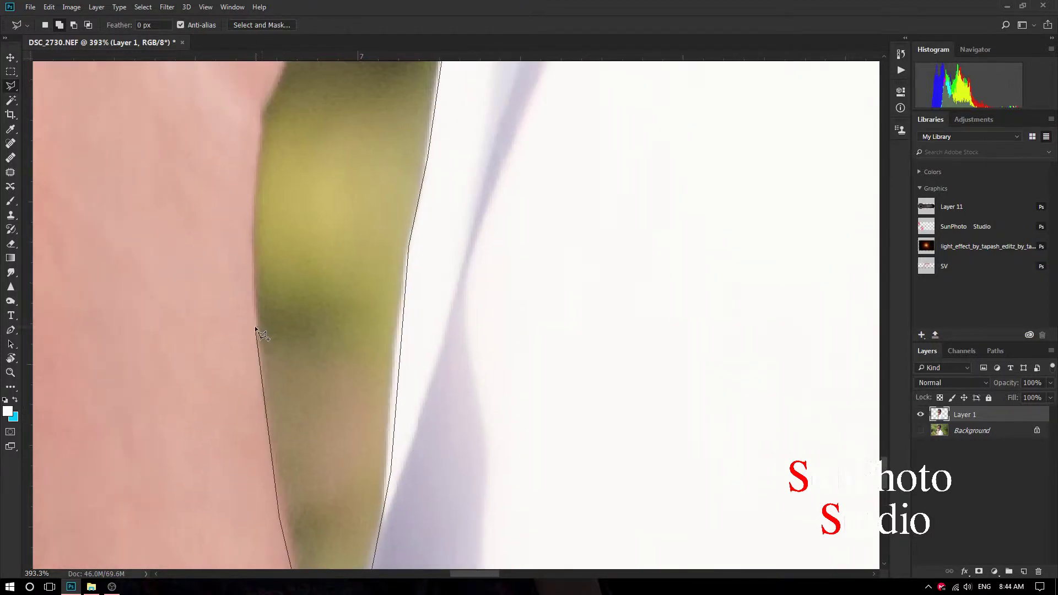
{"action": "left_click", "coordinate": [242, 197]}
{"action": "scroll", "coordinate": [242, 196], "scroll_direction": "up", "scroll_amount": 3}
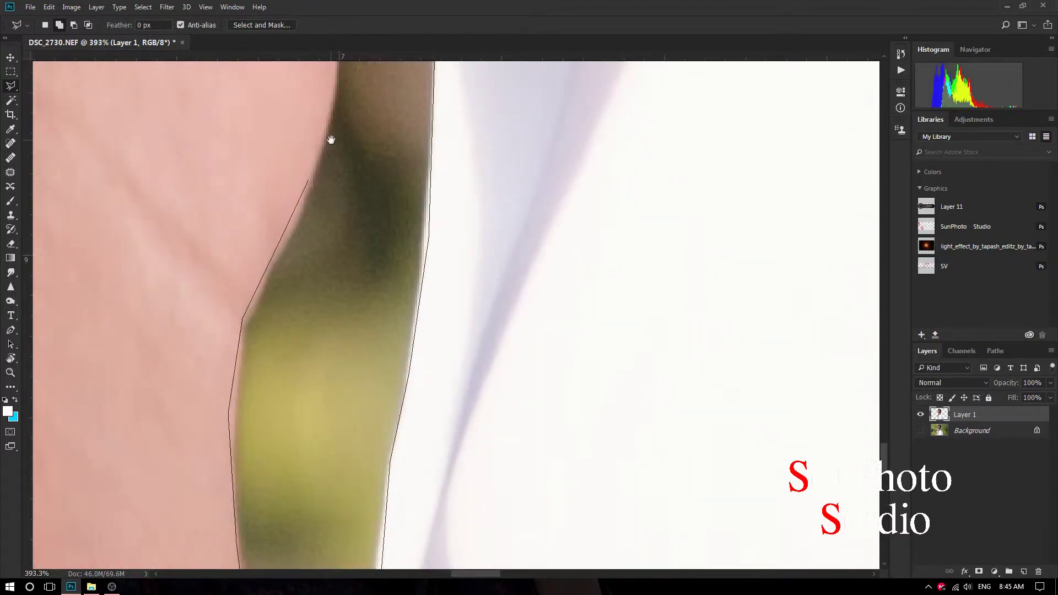
{"action": "left_click_drag", "start_coordinate": [330, 140], "coordinate": [274, 359]}
{"action": "left_click", "coordinate": [282, 270]}
{"action": "scroll", "coordinate": [284, 276], "scroll_direction": "up", "scroll_amount": 3}
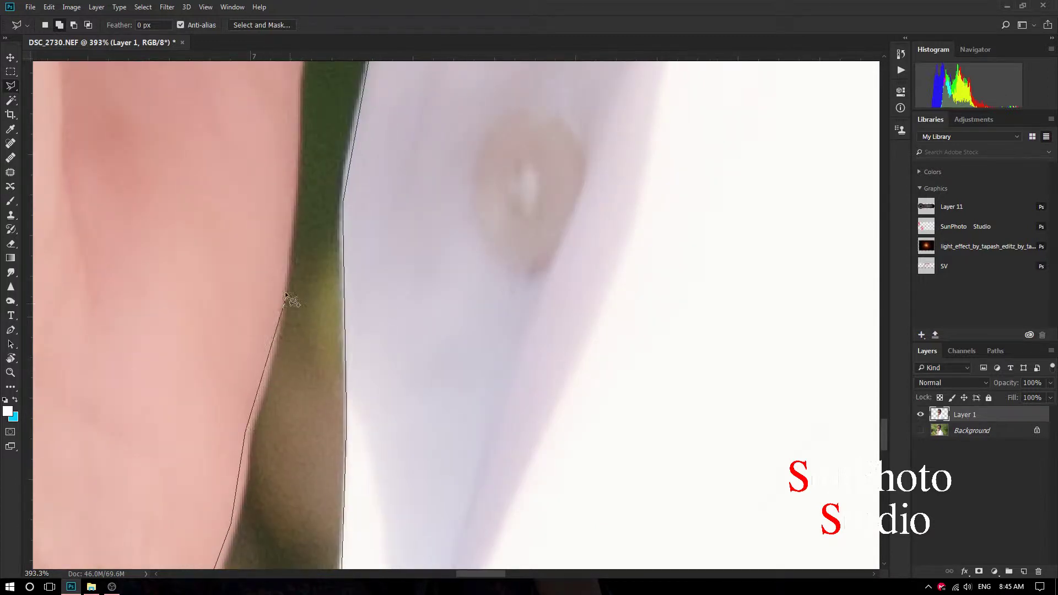
{"action": "left_click_drag", "start_coordinate": [292, 206], "coordinate": [291, 421]}
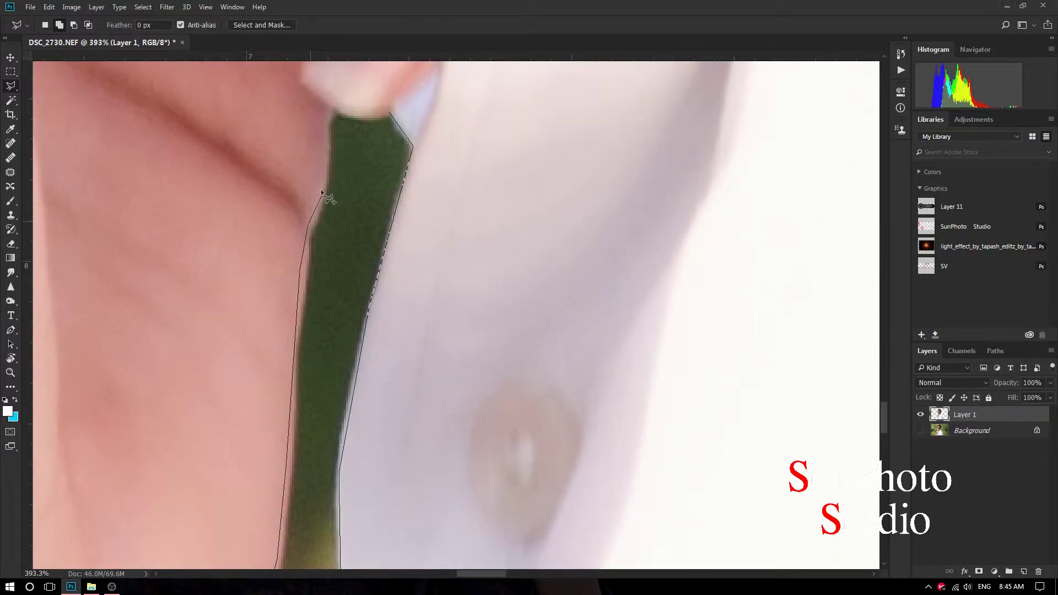
{"action": "left_click", "coordinate": [389, 118]}
Feather the stem selection slightly and delete the green background inside it.
{"action": "scroll", "coordinate": [322, 332], "scroll_direction": "down", "scroll_amount": 10}
{"action": "right_click", "coordinate": [374, 280]}
{"action": "left_click", "coordinate": [405, 309]}
{"action": "key", "text": "Return"}
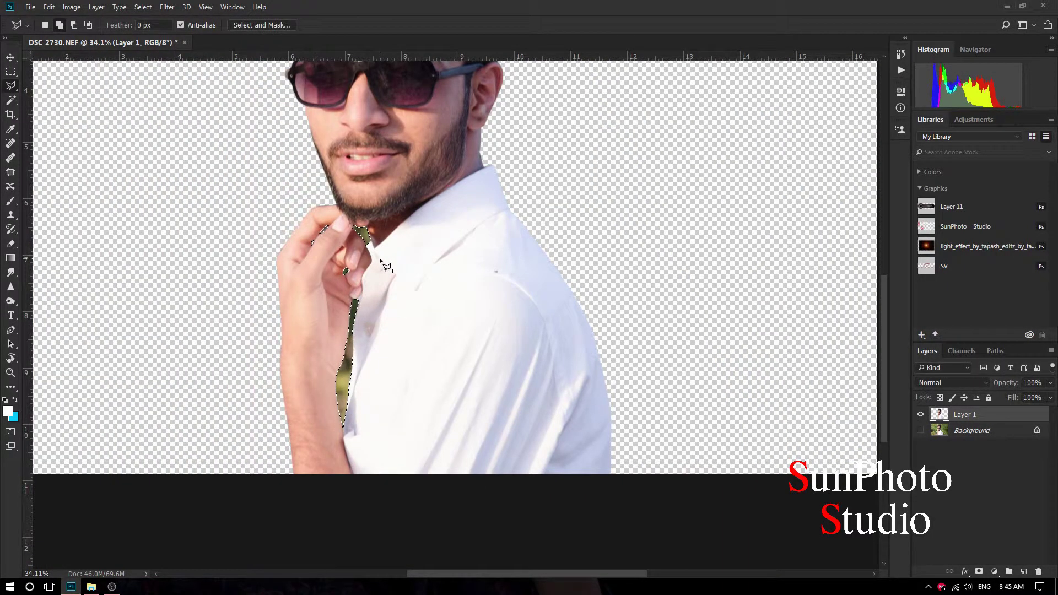
{"action": "key", "text": "Delete"}
Clear the selection and zoom in on the man's head.
{"action": "left_click", "coordinate": [143, 7]}
{"action": "left_click", "coordinate": [165, 28]}
{"action": "left_click_drag", "start_coordinate": [359, 247], "coordinate": [425, 185]}
{"action": "scroll", "coordinate": [425, 184], "scroll_direction": "up", "scroll_amount": 4}
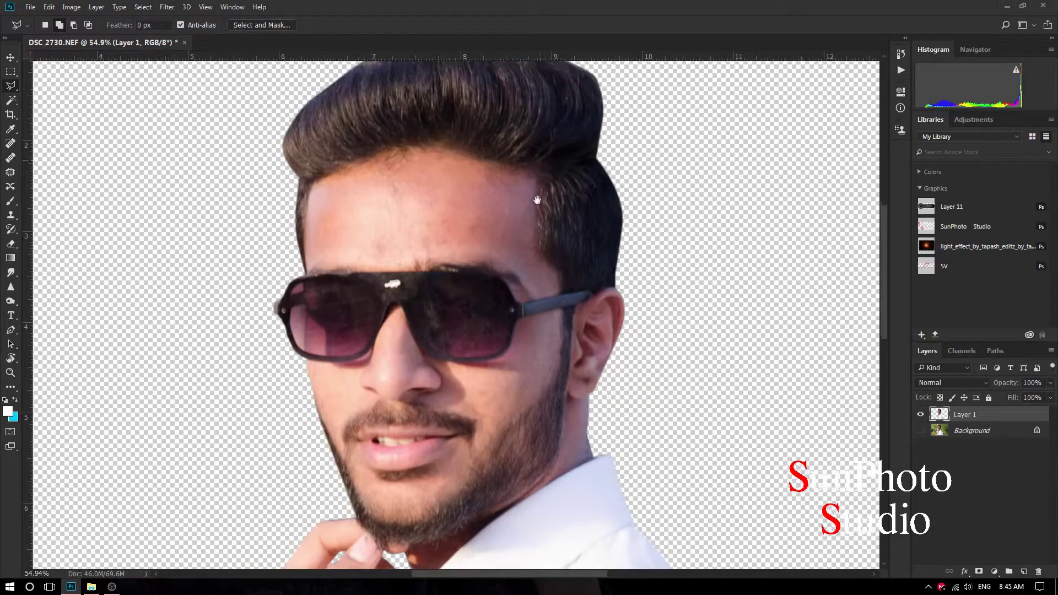
{"action": "scroll", "coordinate": [437, 203], "scroll_direction": "up", "scroll_amount": 3}
Duplicate Layer 1 into Layer 1 copy.
{"action": "left_click", "coordinate": [11, 272]}
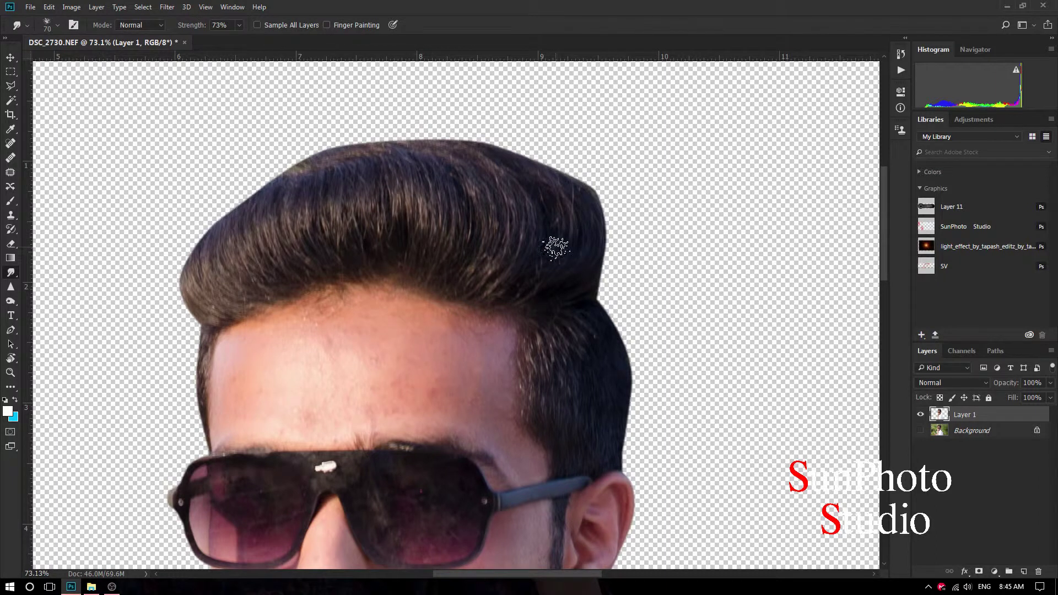
{"action": "scroll", "coordinate": [555, 243], "scroll_direction": "up", "scroll_amount": 2}
{"action": "scroll", "coordinate": [559, 286], "scroll_direction": "up", "scroll_amount": 1}
{"action": "left_click_drag", "start_coordinate": [1003, 418], "coordinate": [1023, 572]}
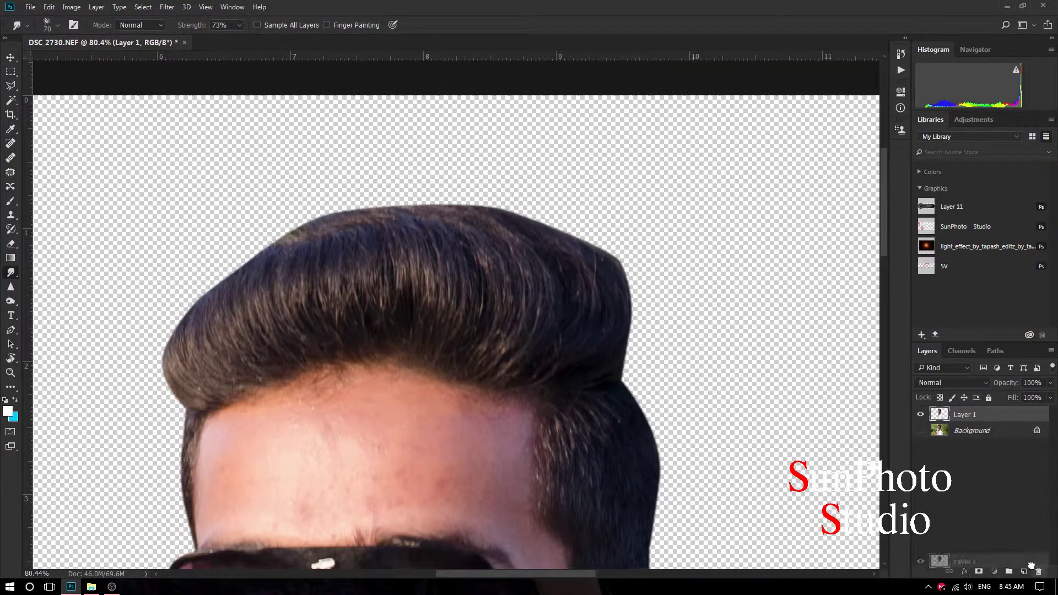
Smudge hair strands upward along the right, top and upper-left hair edges.
{"action": "mouse_move", "coordinate": [633, 342]}
{"action": "left_mouse_down"}
{"action": "mouse_move", "coordinate": [652, 289]}
{"action": "mouse_move", "coordinate": [611, 331]}
{"action": "mouse_move", "coordinate": [590, 224]}
{"action": "mouse_move", "coordinate": [586, 236]}
{"action": "mouse_move", "coordinate": [485, 199]}
{"action": "left_mouse_up"}
{"action": "key", "text": "bracketleft"}
{"action": "key", "text": "bracketright"}
{"action": "key", "text": "bracketright"}
{"action": "left_click_drag", "start_coordinate": [507, 243], "coordinate": [337, 187]}
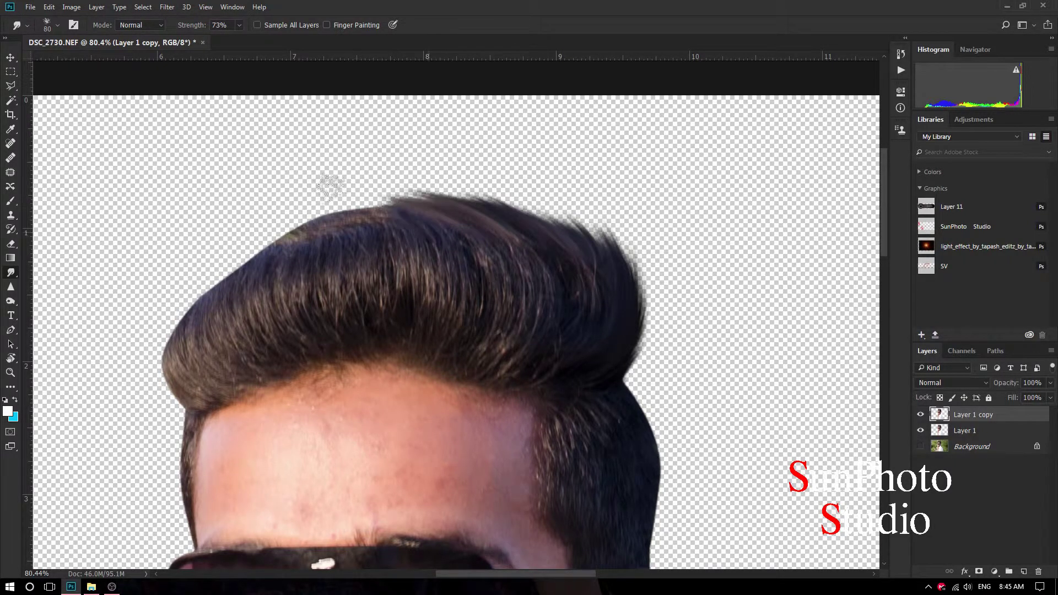
{"action": "key", "text": "bracketleft"}
{"action": "left_click_drag", "start_coordinate": [176, 348], "coordinate": [218, 243]}
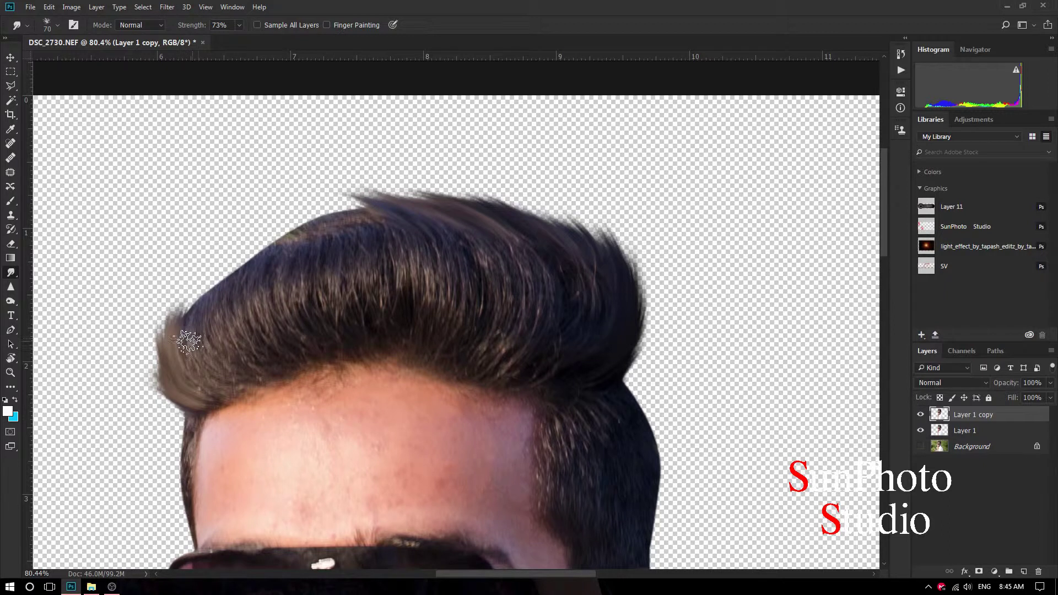
{"action": "left_click_drag", "start_coordinate": [201, 319], "coordinate": [256, 218]}
{"action": "left_click_drag", "start_coordinate": [274, 269], "coordinate": [292, 212]}
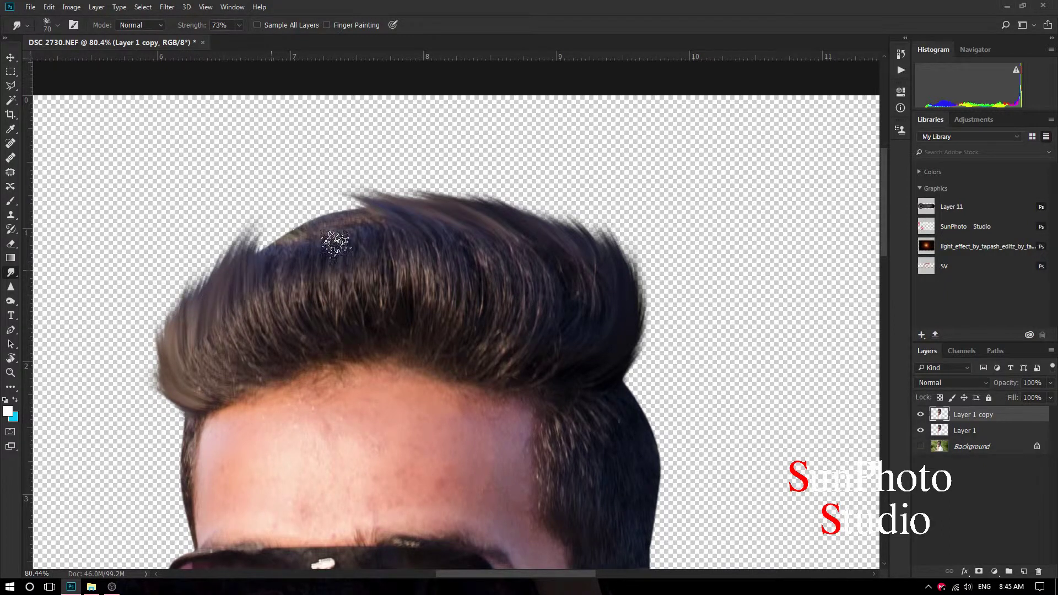
{"action": "key", "text": "bracketleft"}
{"action": "key", "text": "bracketleft"}
{"action": "mouse_move", "coordinate": [331, 253]}
{"action": "left_mouse_down"}
{"action": "mouse_move", "coordinate": [330, 207]}
{"action": "mouse_move", "coordinate": [287, 212]}
{"action": "left_mouse_up"}
Refine the hair outline with more smudged strands at the right, left and top edges.
{"action": "key", "text": "bracketright"}
{"action": "mouse_move", "coordinate": [634, 325]}
{"action": "left_mouse_down"}
{"action": "mouse_move", "coordinate": [596, 207]}
{"action": "mouse_move", "coordinate": [488, 205]}
{"action": "left_mouse_up"}
{"action": "key", "text": "bracketleft"}
{"action": "key", "text": "bracketleft"}
{"action": "left_click_drag", "start_coordinate": [269, 248], "coordinate": [291, 219]}
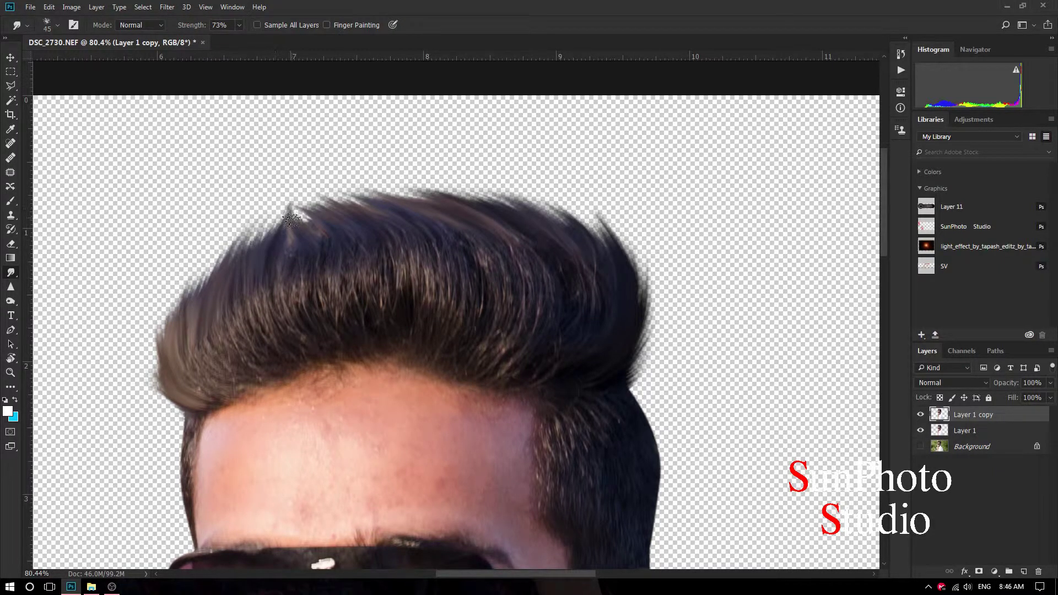
{"action": "key", "text": "bracketright"}
{"action": "key", "text": "bracketright"}
{"action": "mouse_move", "coordinate": [160, 353]}
{"action": "left_mouse_down"}
{"action": "mouse_move", "coordinate": [194, 269]}
{"action": "mouse_move", "coordinate": [294, 196]}
{"action": "left_mouse_up"}
{"action": "key", "text": "bracketleft"}
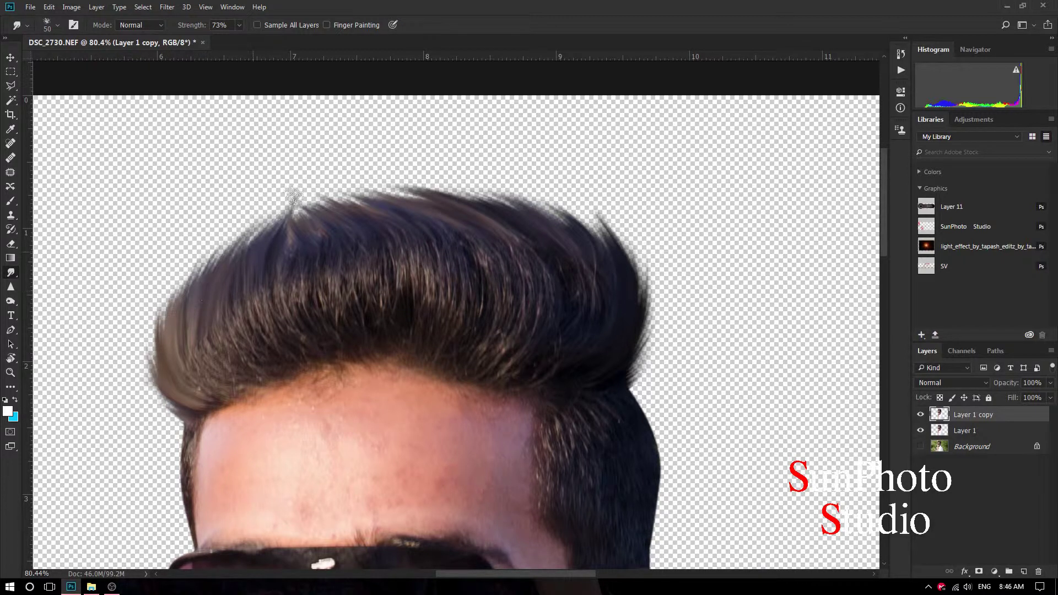
{"action": "left_click_drag", "start_coordinate": [360, 216], "coordinate": [311, 184]}
{"action": "scroll", "coordinate": [409, 213], "scroll_direction": "down", "scroll_amount": 2}
{"action": "scroll", "coordinate": [483, 237], "scroll_direction": "up", "scroll_amount": 4}
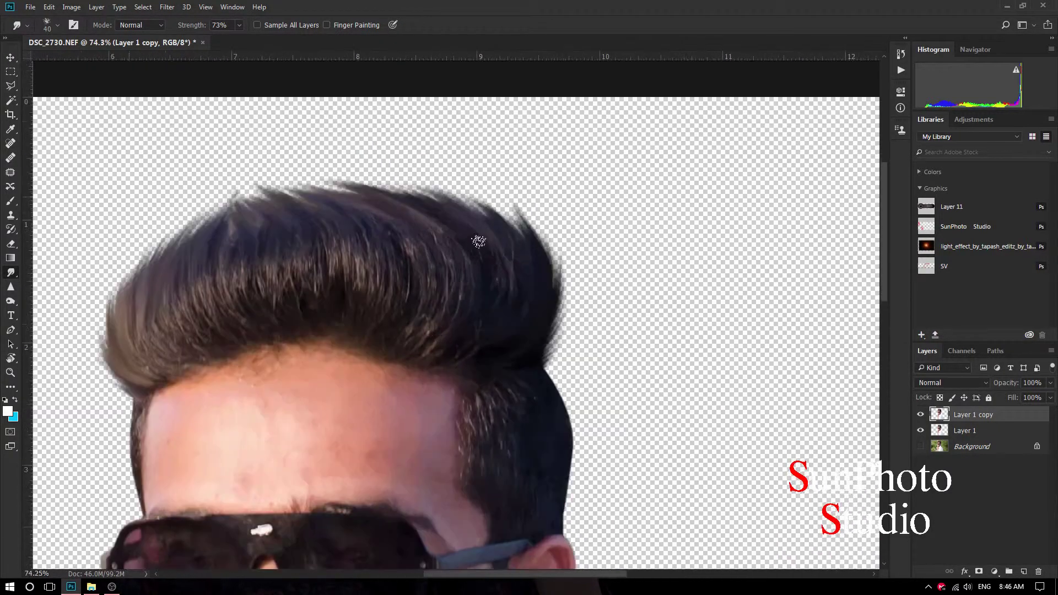
{"action": "key", "text": "bracketleft"}
{"action": "key", "text": "bracketleft"}
{"action": "key", "text": "bracketleft"}
{"action": "key", "text": "bracketright"}
{"action": "mouse_move", "coordinate": [527, 241]}
{"action": "left_mouse_down"}
{"action": "mouse_move", "coordinate": [485, 193]}
{"action": "mouse_move", "coordinate": [401, 210]}
{"action": "mouse_move", "coordinate": [383, 195]}
{"action": "left_mouse_up"}
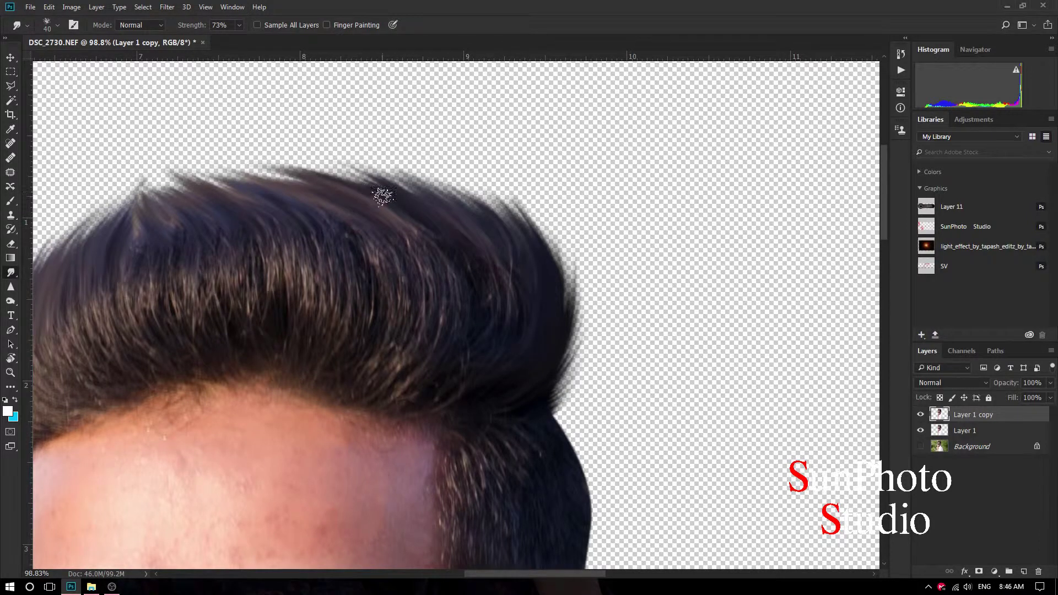
{"action": "left_click_drag", "start_coordinate": [314, 188], "coordinate": [253, 187]}
Smudge the top-left hair edge once more.
{"action": "left_click_drag", "start_coordinate": [185, 169], "coordinate": [151, 167]}
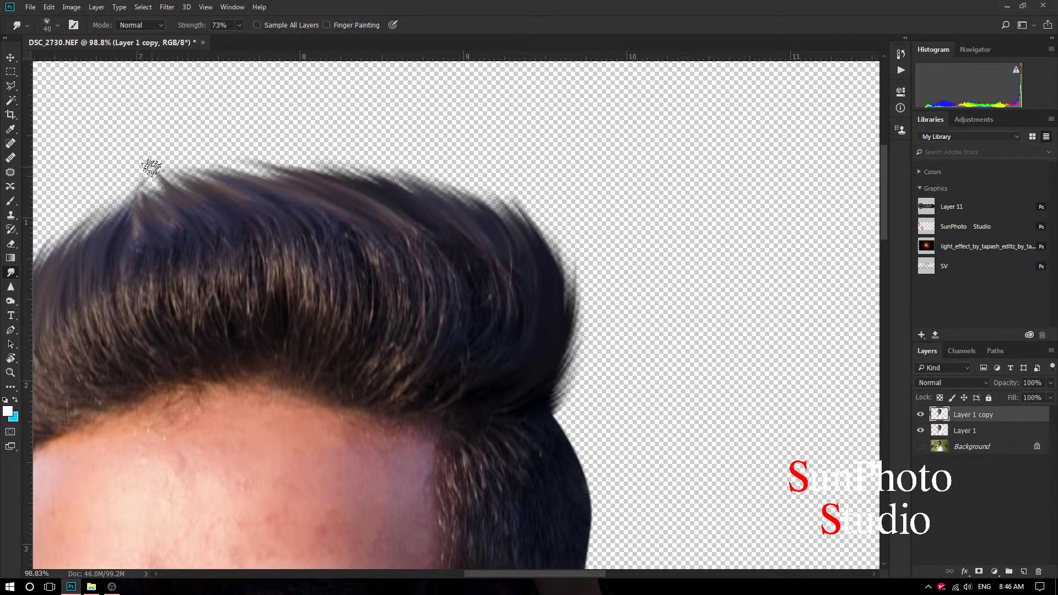
{"action": "scroll", "coordinate": [151, 168], "scroll_direction": "down", "scroll_amount": 3}
{"action": "scroll", "coordinate": [160, 110], "scroll_direction": "down", "scroll_amount": 1}
{"action": "scroll", "coordinate": [164, 75], "scroll_direction": "up", "scroll_amount": 2}
Load the saved subject selection and burn the hair across the top of the head.
{"action": "left_click", "coordinate": [143, 6]}
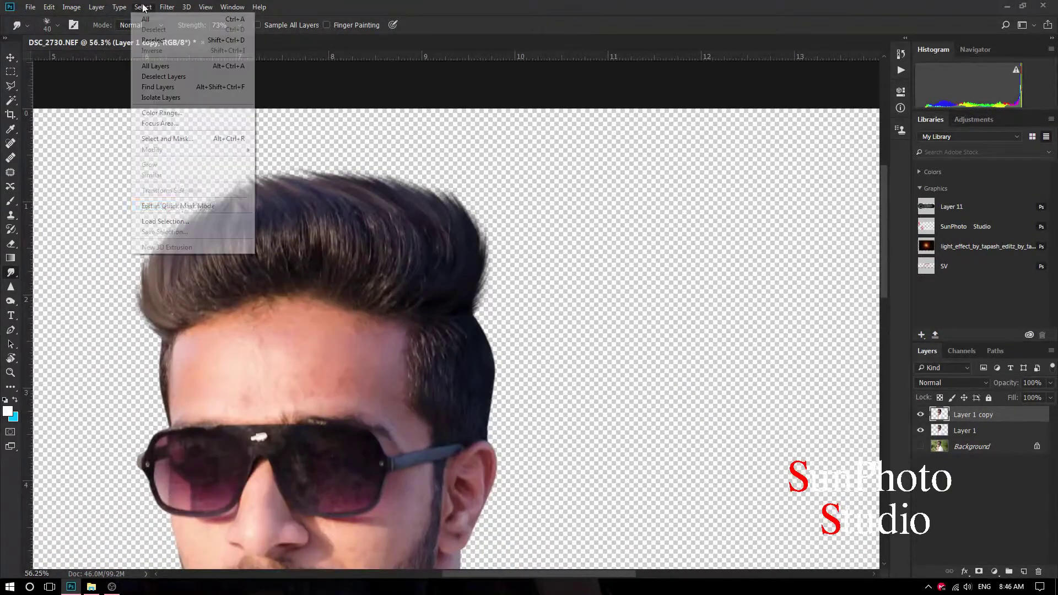
{"action": "left_click", "coordinate": [166, 219]}
{"action": "key", "text": "Return"}
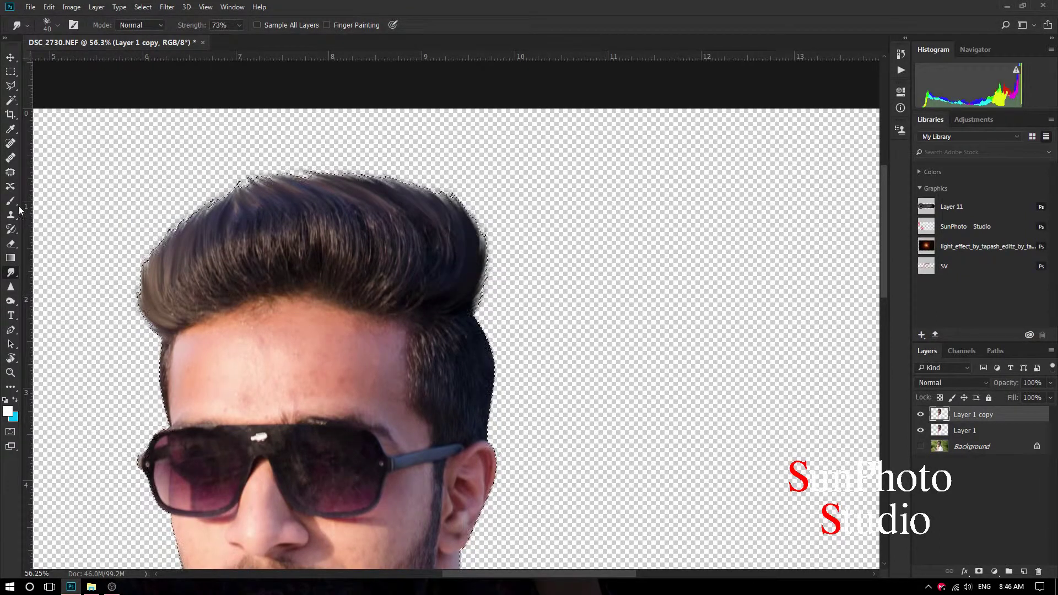
{"action": "left_click", "coordinate": [10, 301]}
{"action": "key", "text": "bracketleft"}
{"action": "key", "text": "bracketleft"}
{"action": "left_click_drag", "start_coordinate": [130, 295], "coordinate": [496, 248]}
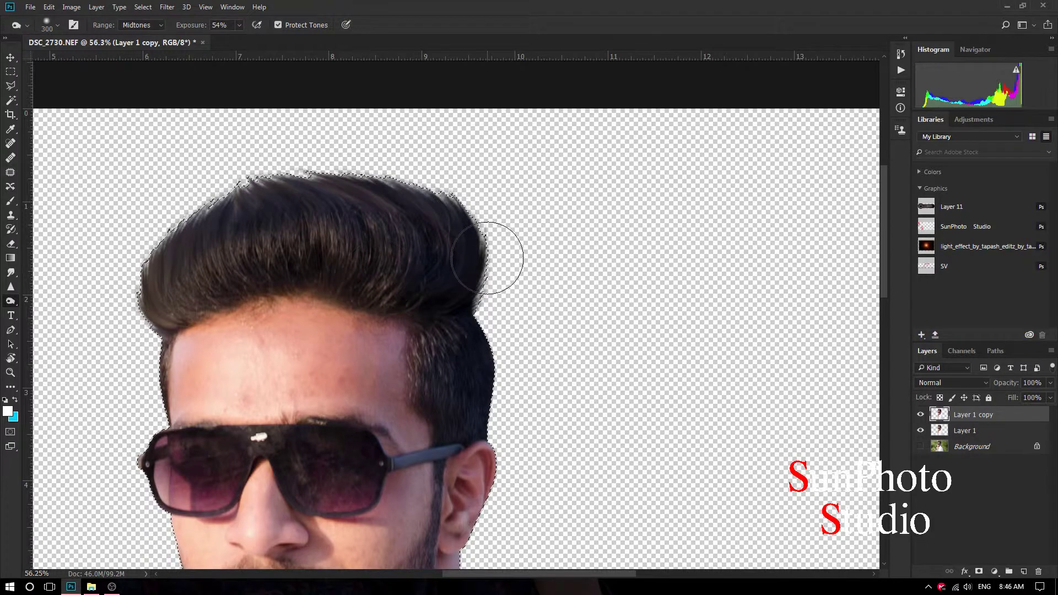
{"action": "scroll", "coordinate": [155, 111], "scroll_direction": "down", "scroll_amount": 3}
Deselect and duplicate the retouched layer.
{"action": "left_click", "coordinate": [143, 7]}
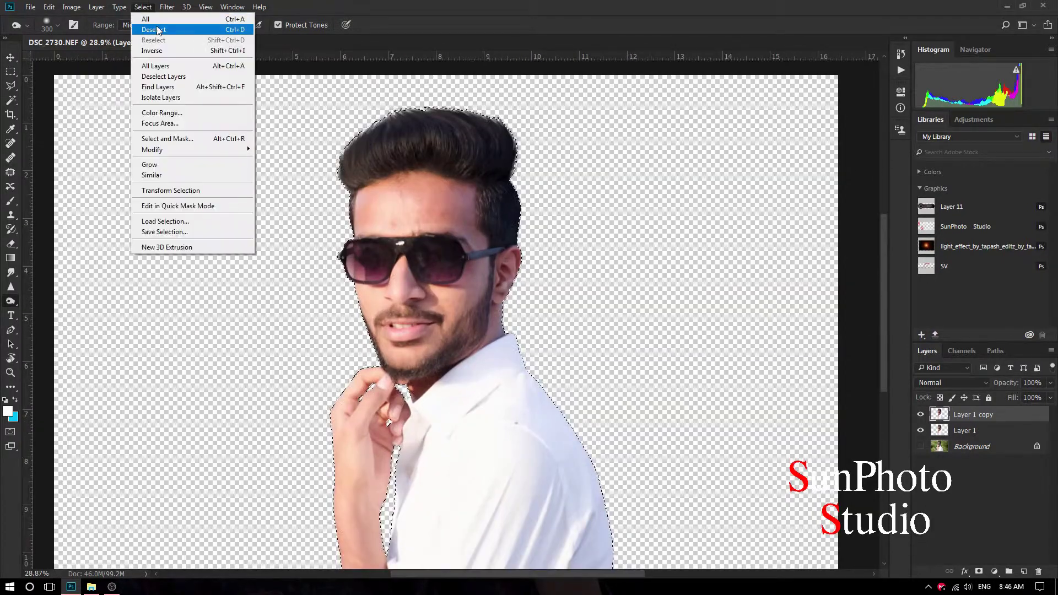
{"action": "left_click", "coordinate": [159, 26]}
{"action": "scroll", "coordinate": [283, 125], "scroll_direction": "down", "scroll_amount": 1}
{"action": "mouse_move", "coordinate": [970, 415]}
{"action": "left_mouse_down"}
{"action": "mouse_move", "coordinate": [1020, 490]}
{"action": "mouse_move", "coordinate": [1023, 572]}
{"action": "left_mouse_up"}
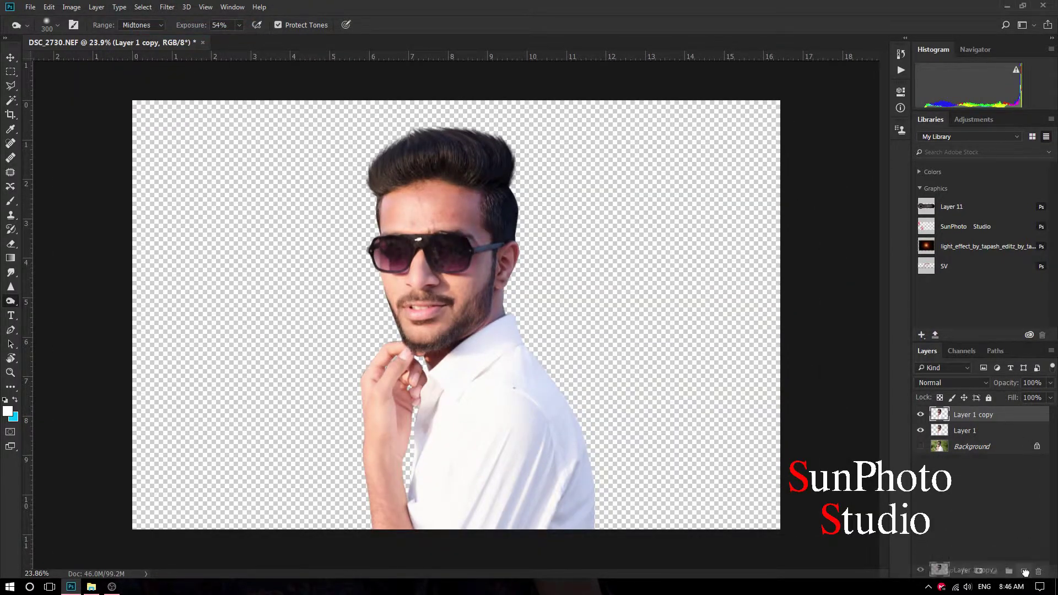
Apply the Imagenomic Portraiture skin-smoothing filter to the duplicated portrait layer.
{"action": "left_click", "coordinate": [167, 7]}
{"action": "mouse_move", "coordinate": [185, 280]}
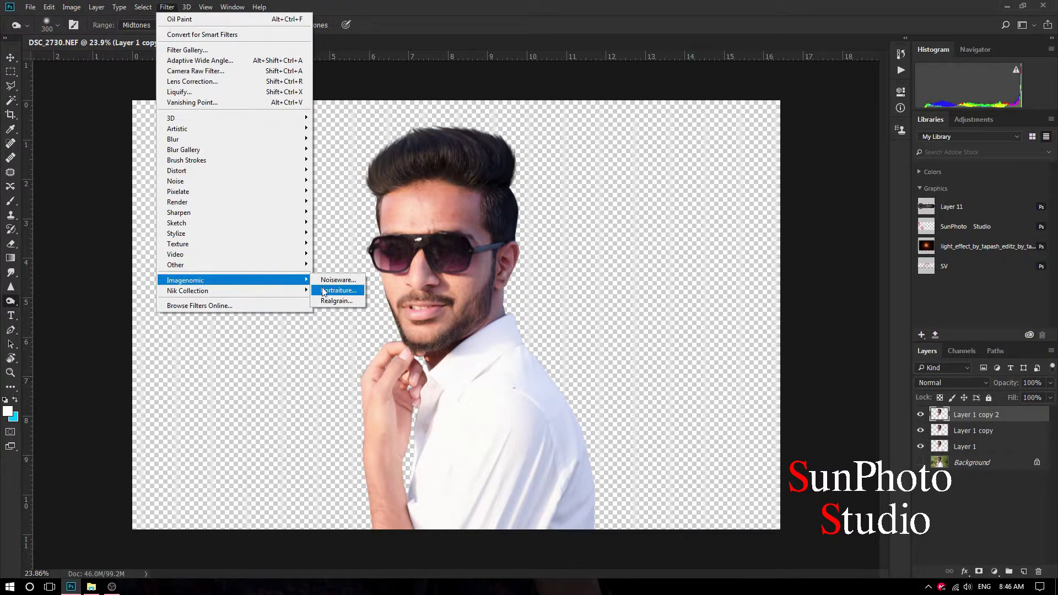
{"action": "left_click", "coordinate": [338, 291]}
{"action": "scroll", "coordinate": [545, 408], "scroll_direction": "up", "scroll_amount": 3}
{"action": "mouse_move", "coordinate": [545, 231]}
{"action": "left_mouse_down"}
{"action": "mouse_move", "coordinate": [546, 358]}
{"action": "mouse_move", "coordinate": [669, 252]}
{"action": "left_mouse_up"}
{"action": "left_click", "coordinate": [739, 123]}
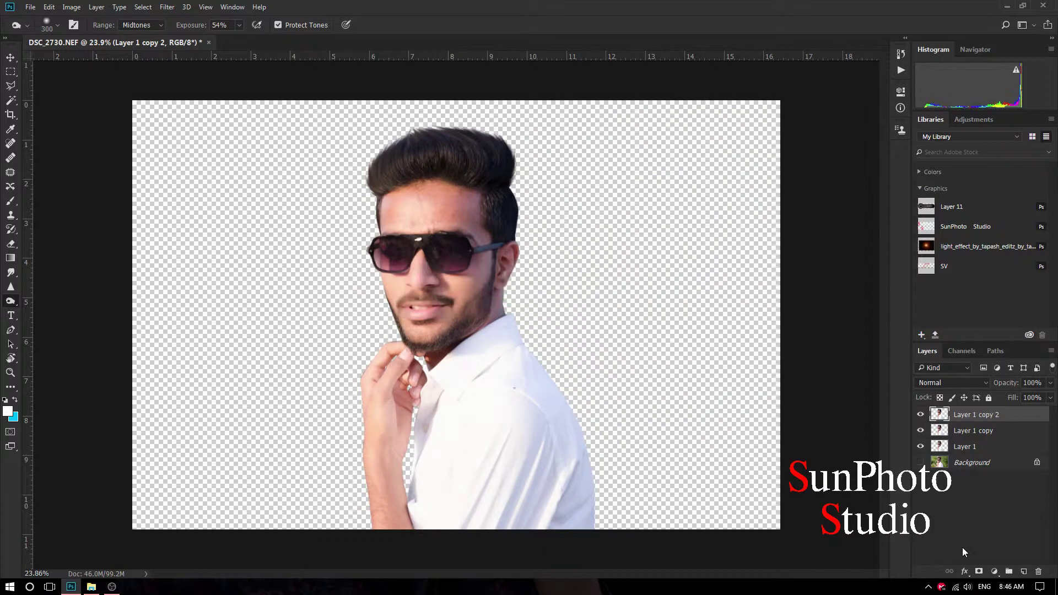
Add a black layer mask and set up a hard-edged Pencil brush for painting it.
{"action": "key", "text": "ctrl+i"}
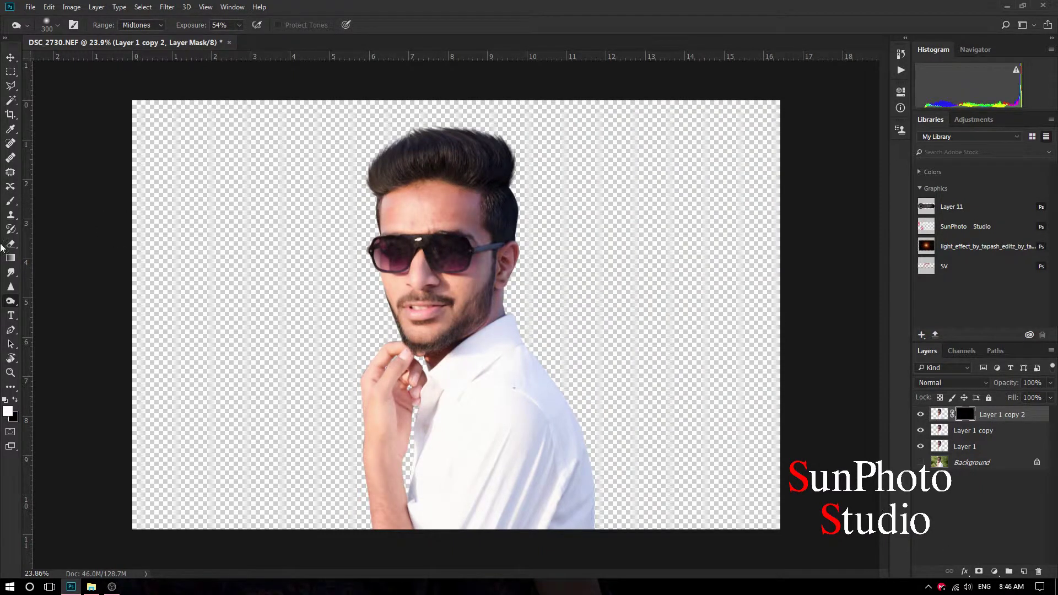
{"action": "key", "text": "b"}
{"action": "key", "text": "ctrl+plus"}
{"action": "scroll", "coordinate": [397, 221], "scroll_direction": "up", "scroll_amount": 2}
{"action": "scroll", "coordinate": [345, 239], "scroll_direction": "up", "scroll_amount": 2}
{"action": "key", "text": "bracketright"}
{"action": "key", "text": "bracketright"}
{"action": "key", "text": "o"}
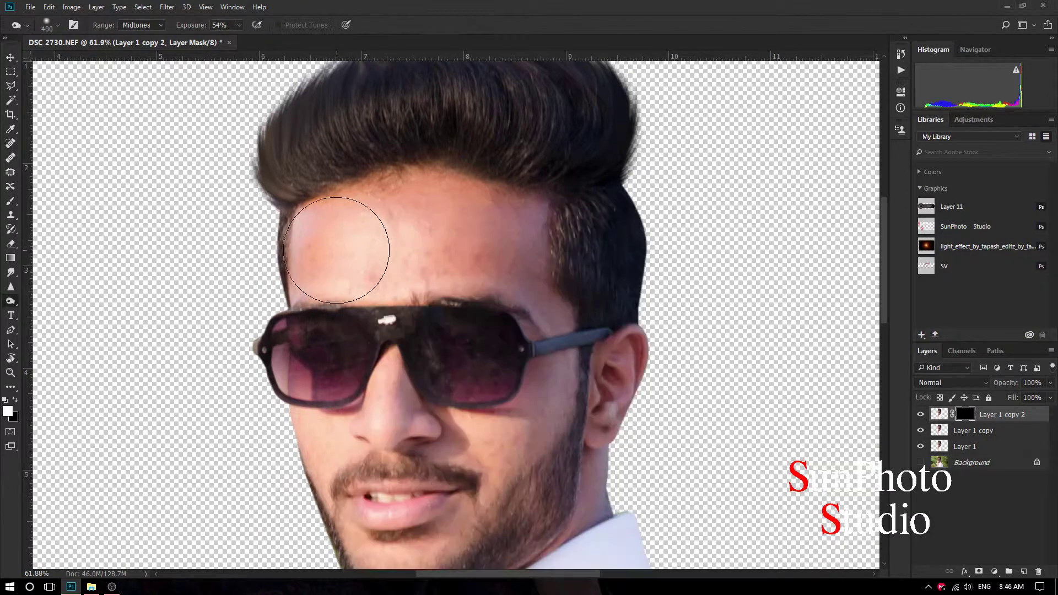
{"action": "key", "text": "b"}
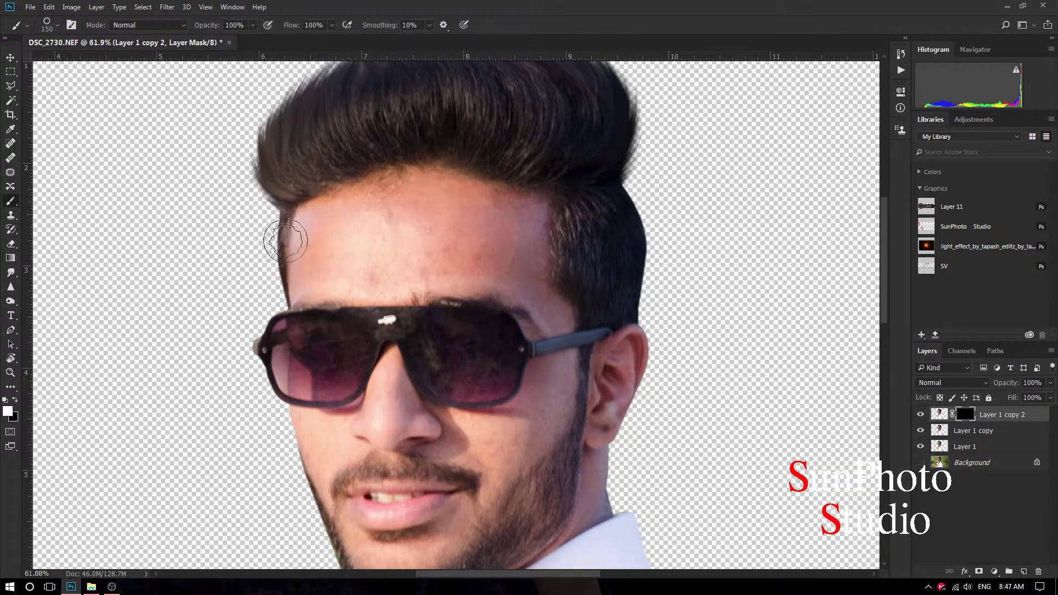
{"action": "right_click", "coordinate": [12, 206]}
{"action": "left_click", "coordinate": [49, 212]}
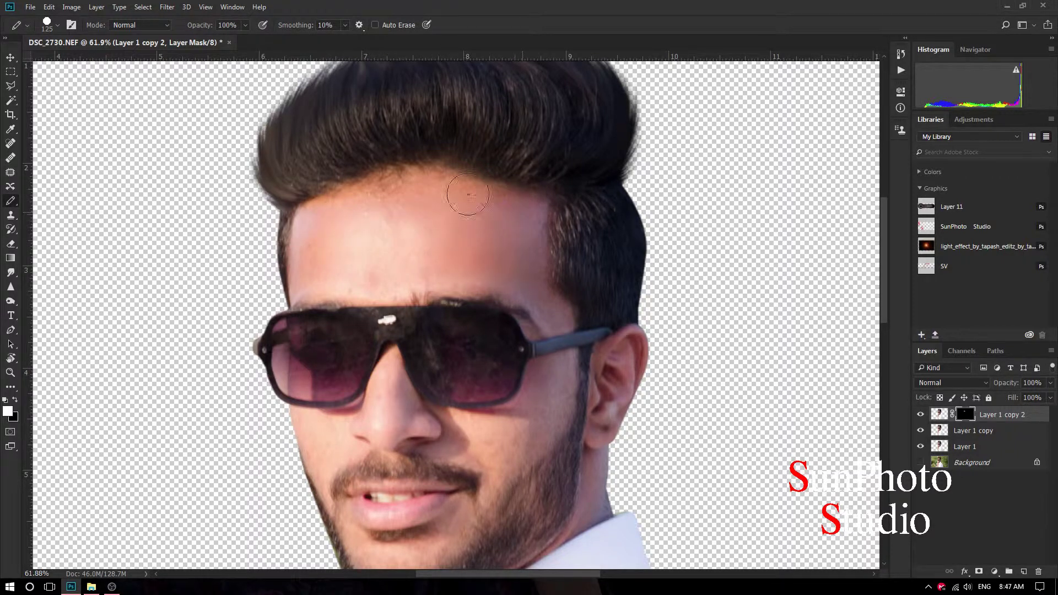
Paint white on the mask over the face to reveal the smoothed skin.
{"action": "scroll", "coordinate": [526, 283], "scroll_direction": "down", "scroll_amount": 2}
{"action": "key", "text": "bracketleft"}
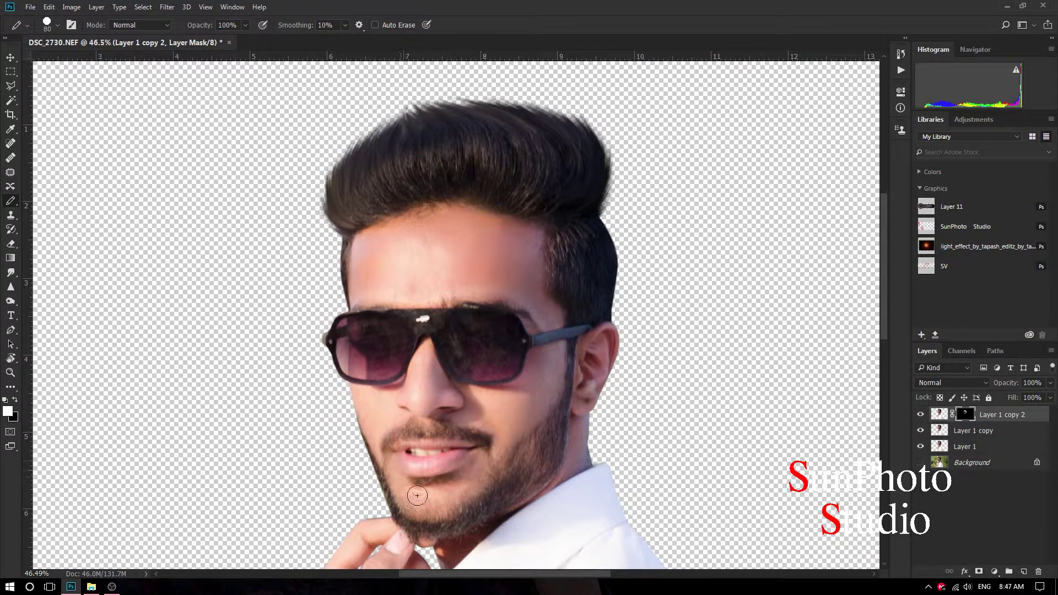
{"action": "scroll", "coordinate": [429, 504], "scroll_direction": "down", "scroll_amount": 1}
{"action": "key", "text": "bracketright"}
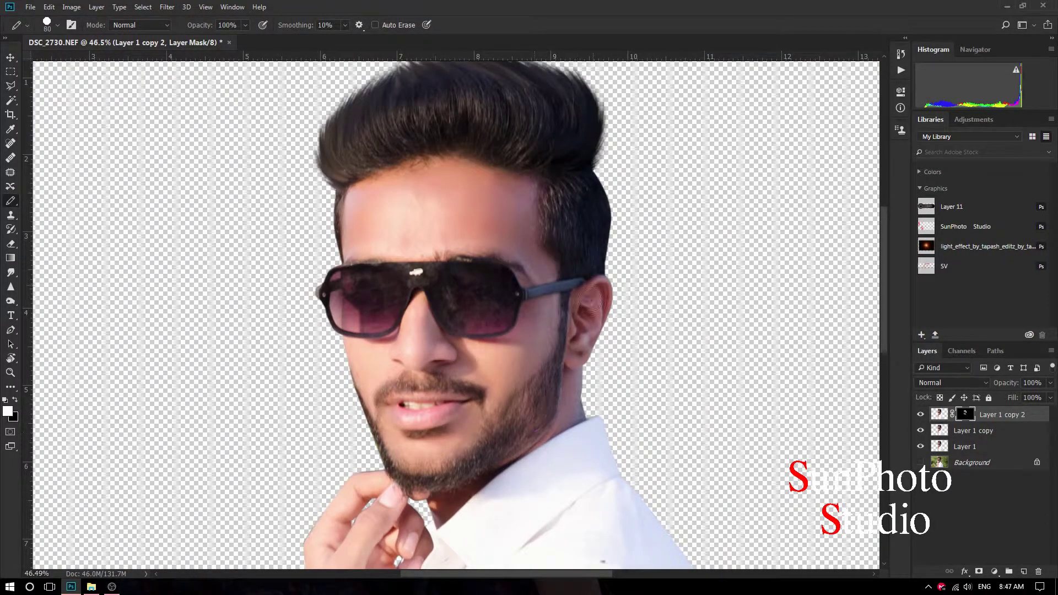
{"action": "left_click_drag", "start_coordinate": [576, 376], "coordinate": [372, 161]}
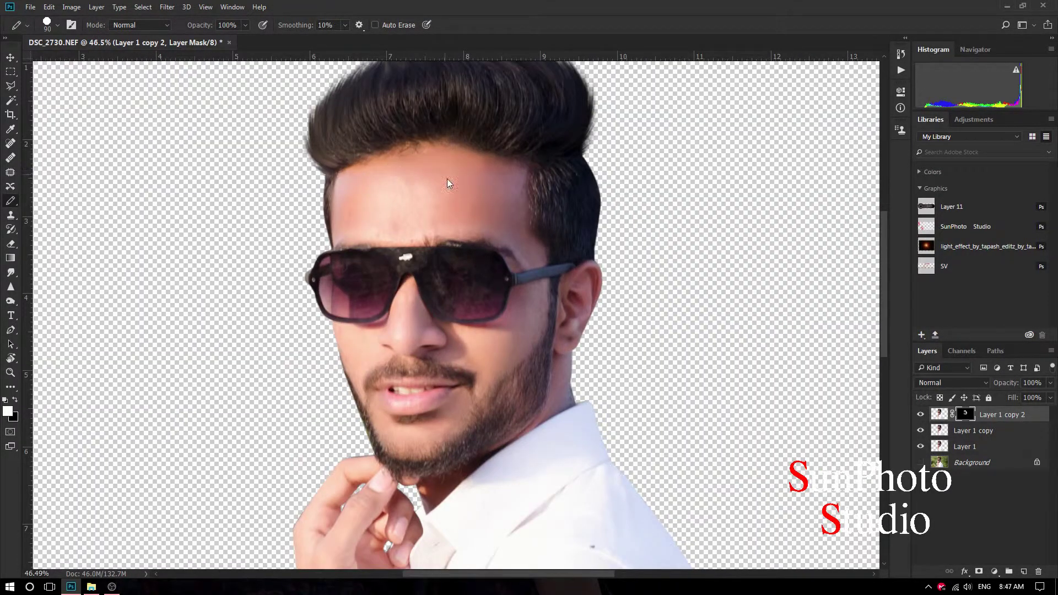
{"action": "scroll", "coordinate": [447, 183], "scroll_direction": "down", "scroll_amount": 2}
{"action": "key", "text": "bracketright"}
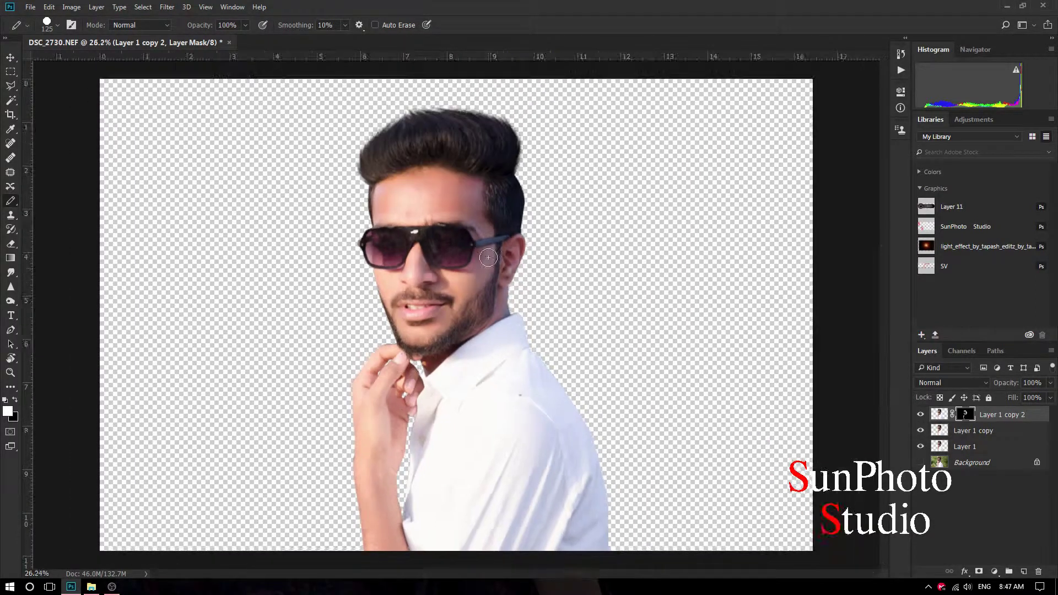
Merge the retouched layer down into the layer below.
{"action": "scroll", "coordinate": [385, 421], "scroll_direction": "up", "scroll_amount": 1}
{"action": "right_click", "coordinate": [998, 416]}
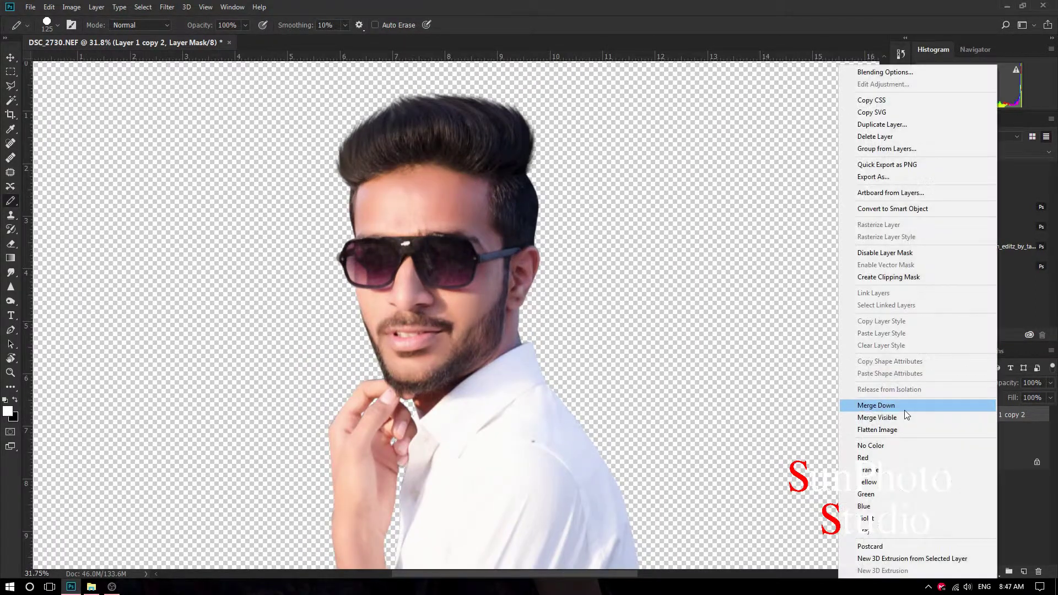
{"action": "left_click", "coordinate": [907, 413]}
{"action": "scroll", "coordinate": [441, 259], "scroll_direction": "down", "scroll_amount": 1}
{"action": "scroll", "coordinate": [441, 259], "scroll_direction": "down", "scroll_amount": 1}
Brighten the subject's midtones slightly with a Levels adjustment.
{"action": "left_click", "coordinate": [72, 7]}
{"action": "left_click", "coordinate": [208, 44]}
{"action": "left_click_drag", "start_coordinate": [897, 236], "coordinate": [902, 234]}
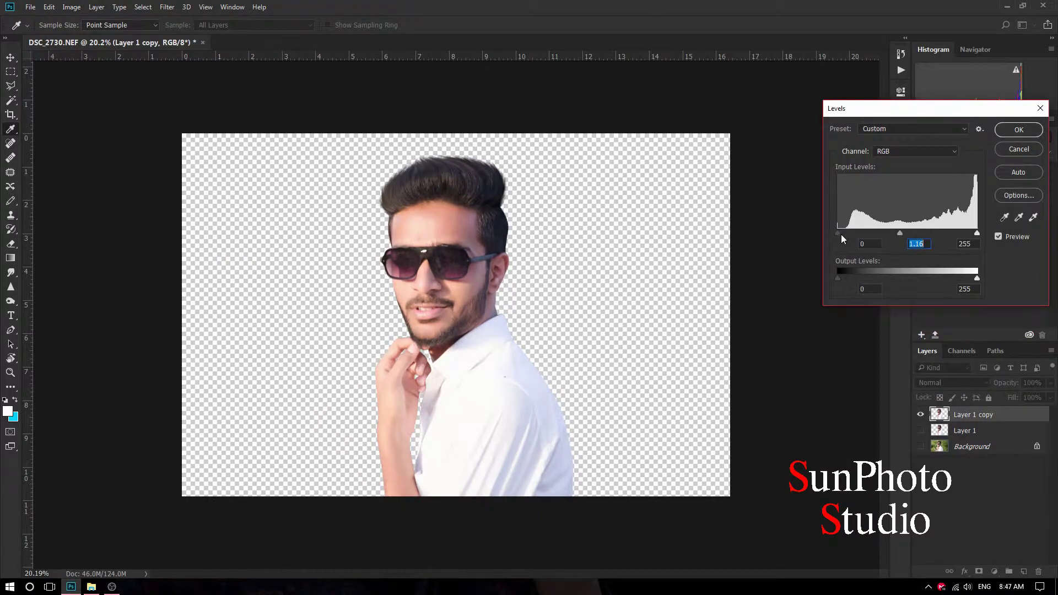
{"action": "key", "text": "Return"}
{"action": "scroll", "coordinate": [419, 188], "scroll_direction": "up", "scroll_amount": 1}
{"action": "scroll", "coordinate": [419, 188], "scroll_direction": "up", "scroll_amount": 2}
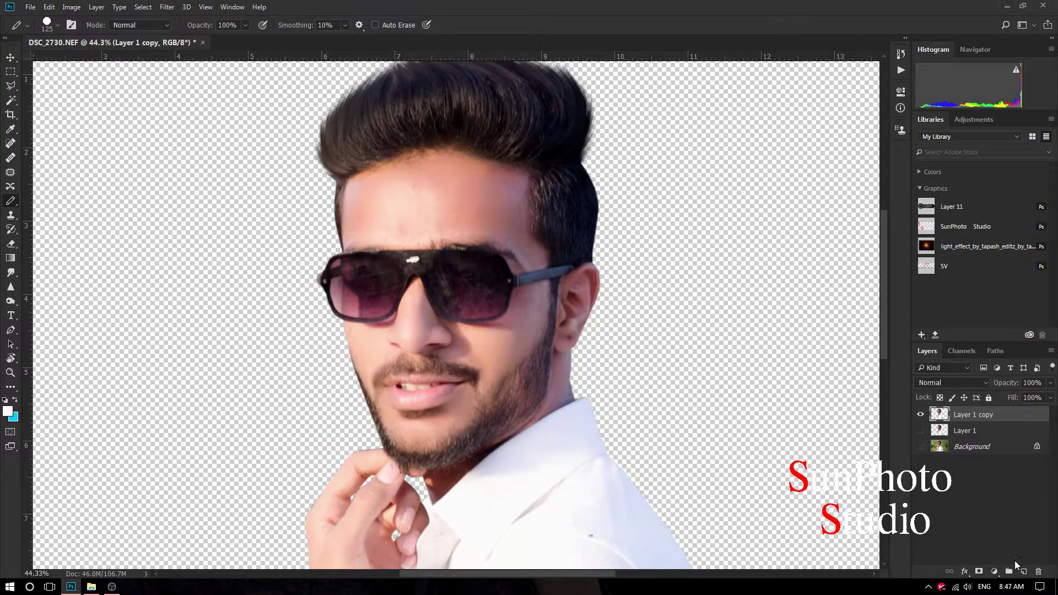
Set the foreground colour to the forehead skin tone f8ddc9.
{"action": "left_click", "coordinate": [8, 410]}
{"action": "left_click", "coordinate": [401, 190]}
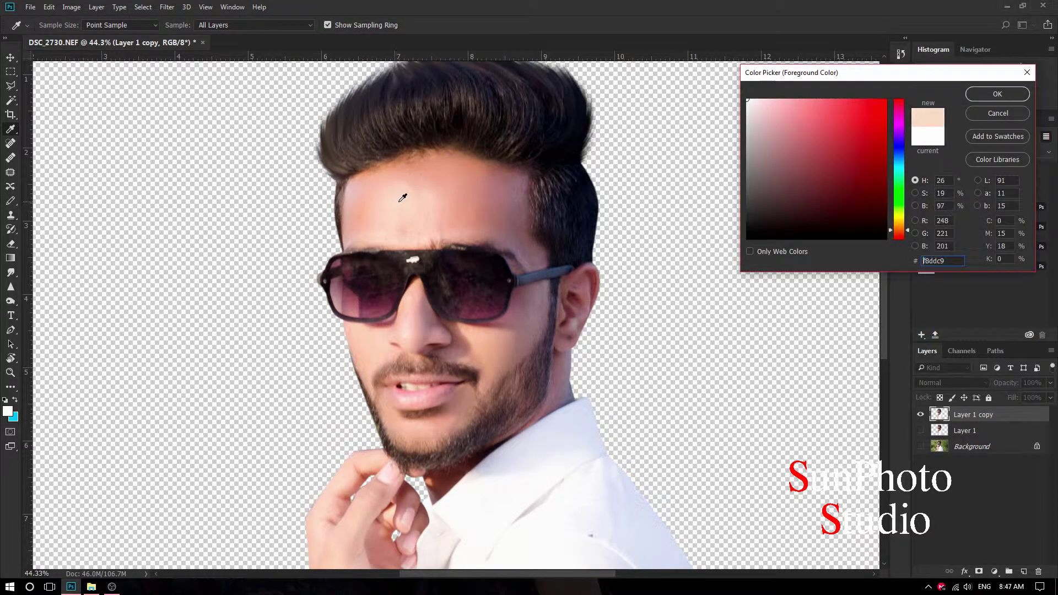
{"action": "key", "text": "Return"}
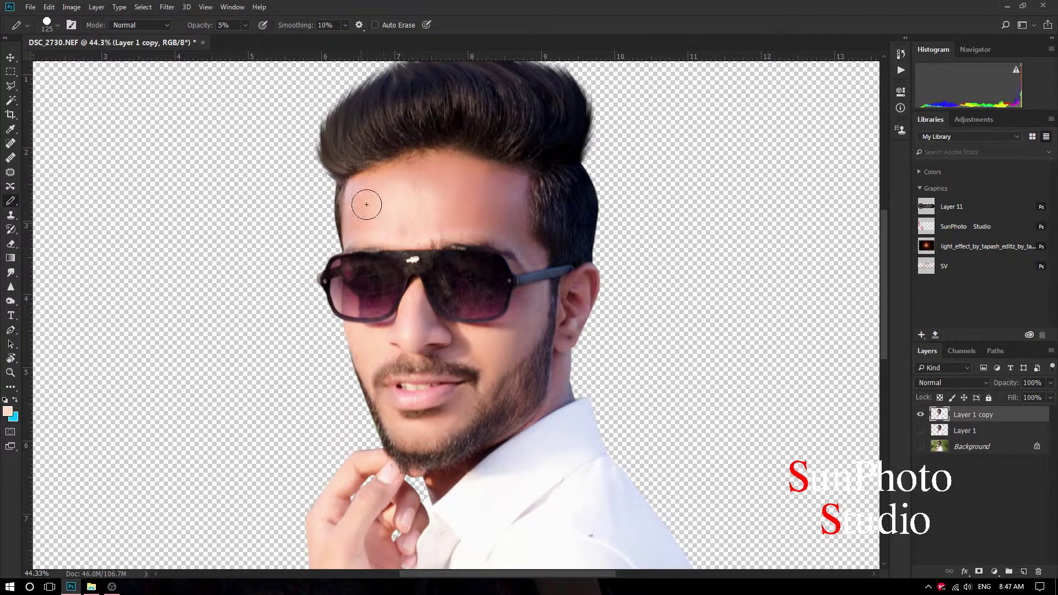
Choose a brush from the General Brushes preset set.
{"action": "right_click", "coordinate": [471, 195]}
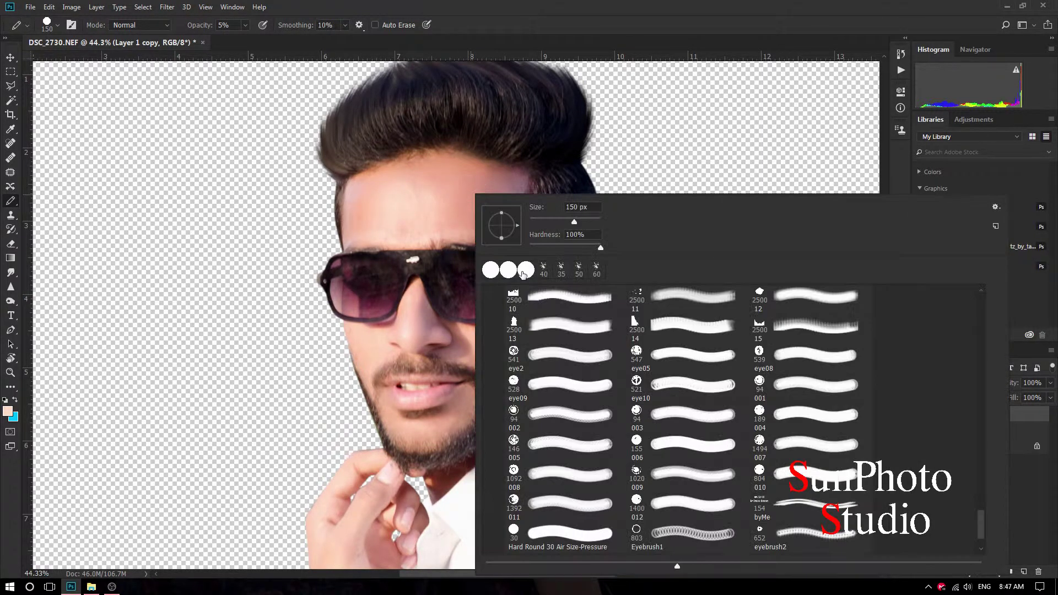
{"action": "scroll", "coordinate": [976, 464], "scroll_direction": "down", "scroll_amount": 10}
{"action": "left_click_drag", "start_coordinate": [981, 479], "coordinate": [980, 300]}
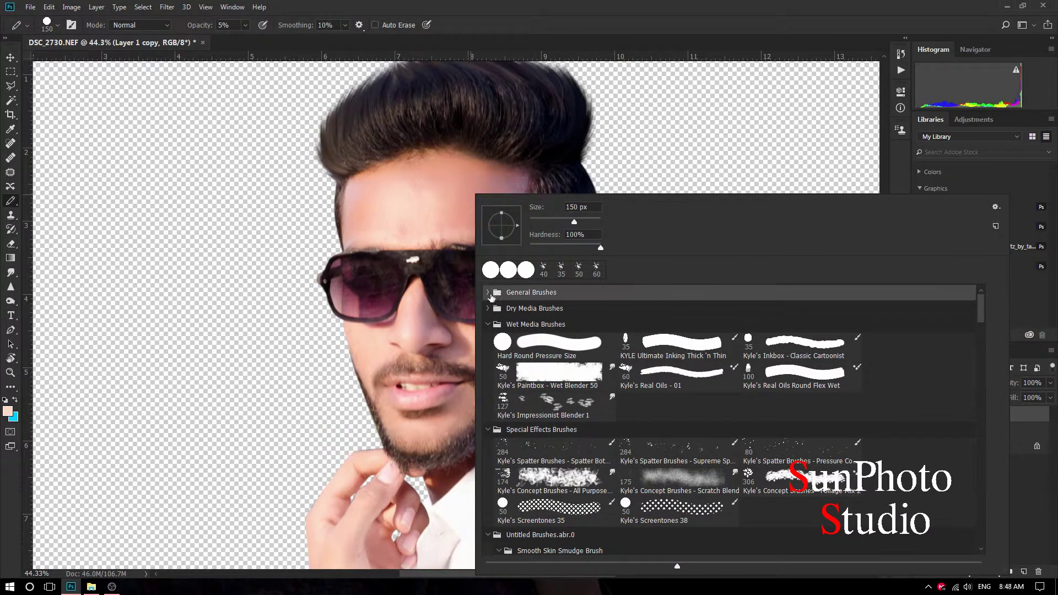
{"action": "left_click", "coordinate": [510, 298]}
{"action": "double_click", "coordinate": [489, 308]}
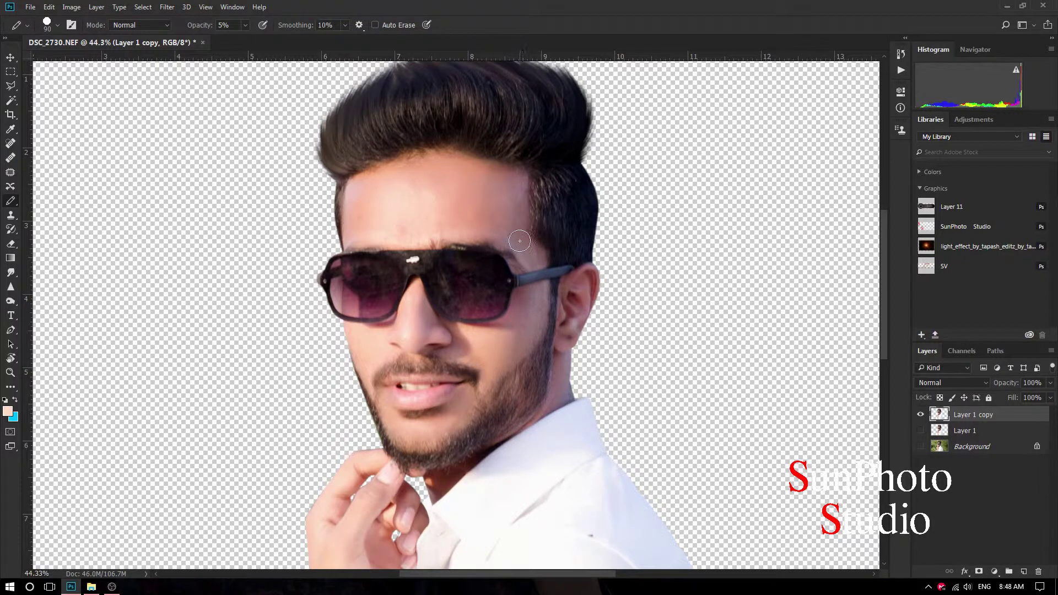
{"action": "scroll", "coordinate": [516, 234], "scroll_direction": "down", "scroll_amount": 2}
{"action": "scroll", "coordinate": [457, 174], "scroll_direction": "up", "scroll_amount": 1}
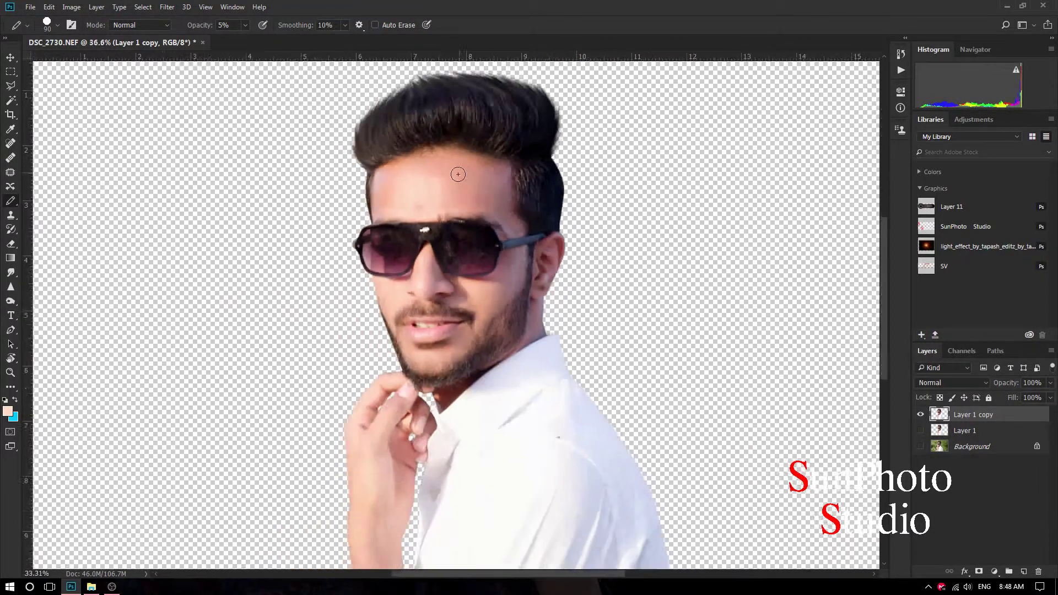
{"action": "scroll", "coordinate": [457, 174], "scroll_direction": "down", "scroll_amount": 2}
{"action": "scroll", "coordinate": [496, 220], "scroll_direction": "down", "scroll_amount": 1}
{"action": "scroll", "coordinate": [667, 290], "scroll_direction": "up", "scroll_amount": 2}
{"action": "scroll", "coordinate": [505, 212], "scroll_direction": "down", "scroll_amount": 1}
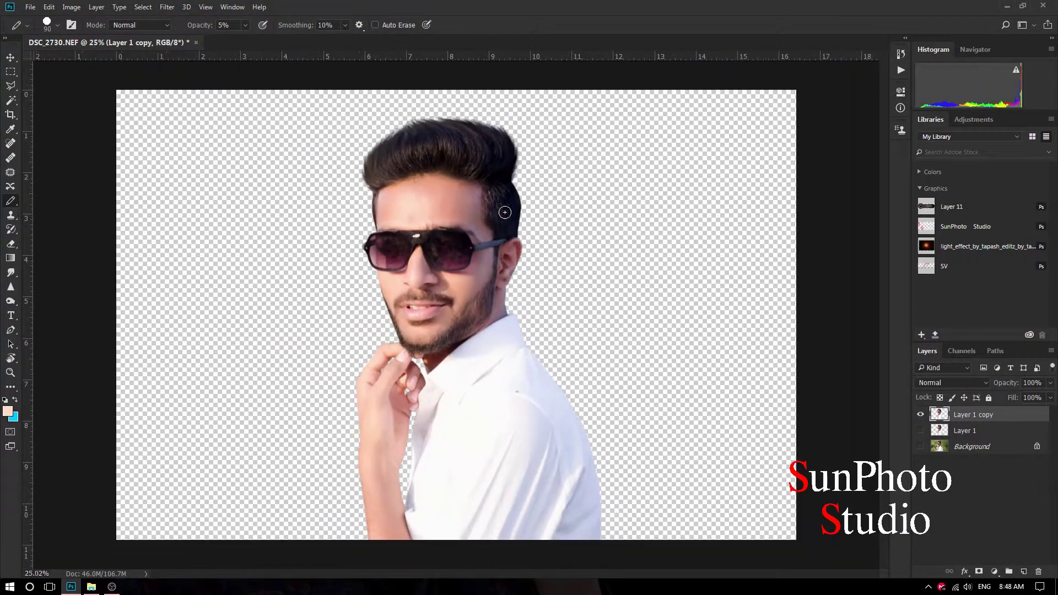
{"action": "left_click", "coordinate": [176, 6]}
Camera Raw: exposure +0.20, blacks +31, clarity +12, whites −26, highlights −28, vibrance +10.
{"action": "left_click", "coordinate": [199, 70]}
{"action": "left_click_drag", "start_coordinate": [968, 232], "coordinate": [973, 231]}
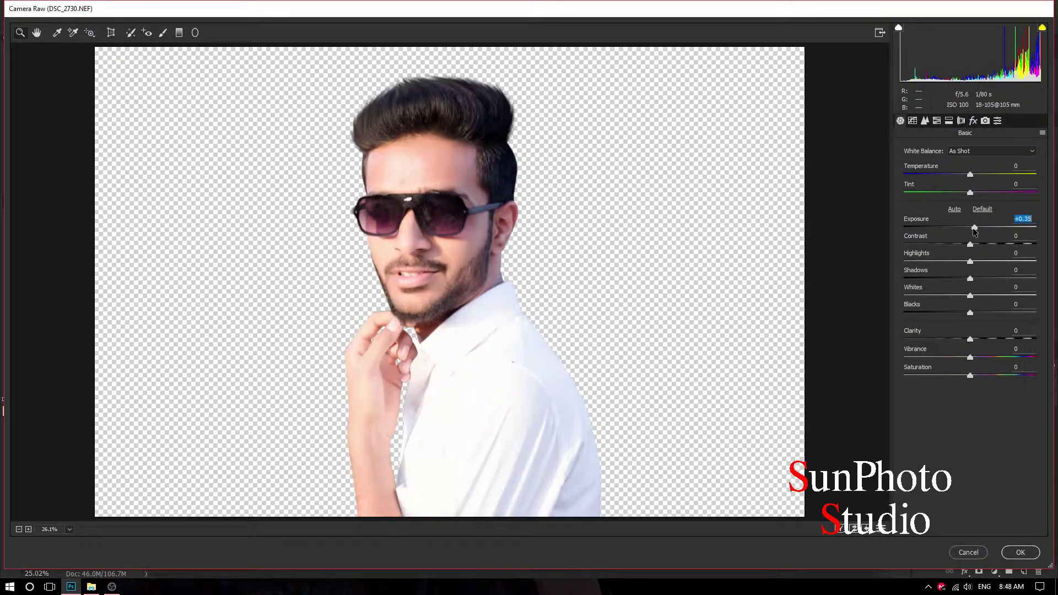
{"action": "mouse_move", "coordinate": [978, 312]}
{"action": "left_mouse_down"}
{"action": "mouse_move", "coordinate": [990, 312]}
{"action": "mouse_move", "coordinate": [978, 338]}
{"action": "left_mouse_up"}
{"action": "mouse_move", "coordinate": [970, 293]}
{"action": "left_mouse_down"}
{"action": "mouse_move", "coordinate": [953, 295]}
{"action": "mouse_move", "coordinate": [952, 261]}
{"action": "left_mouse_up"}
{"action": "left_click_drag", "start_coordinate": [970, 357], "coordinate": [981, 358]}
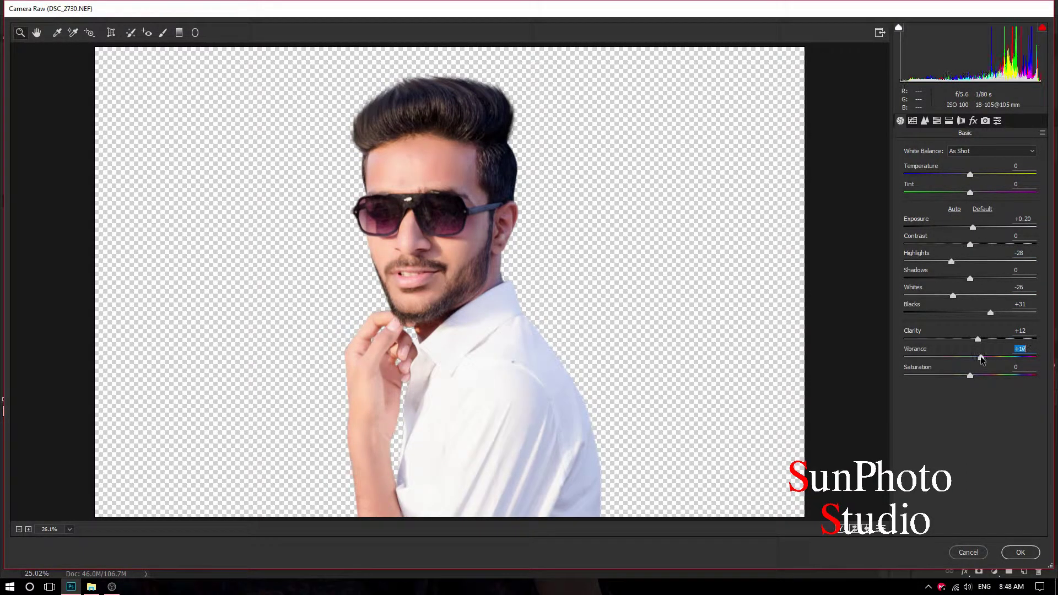
{"action": "left_click_drag", "start_coordinate": [971, 178], "coordinate": [976, 178]}
{"action": "left_click", "coordinate": [1021, 554]}
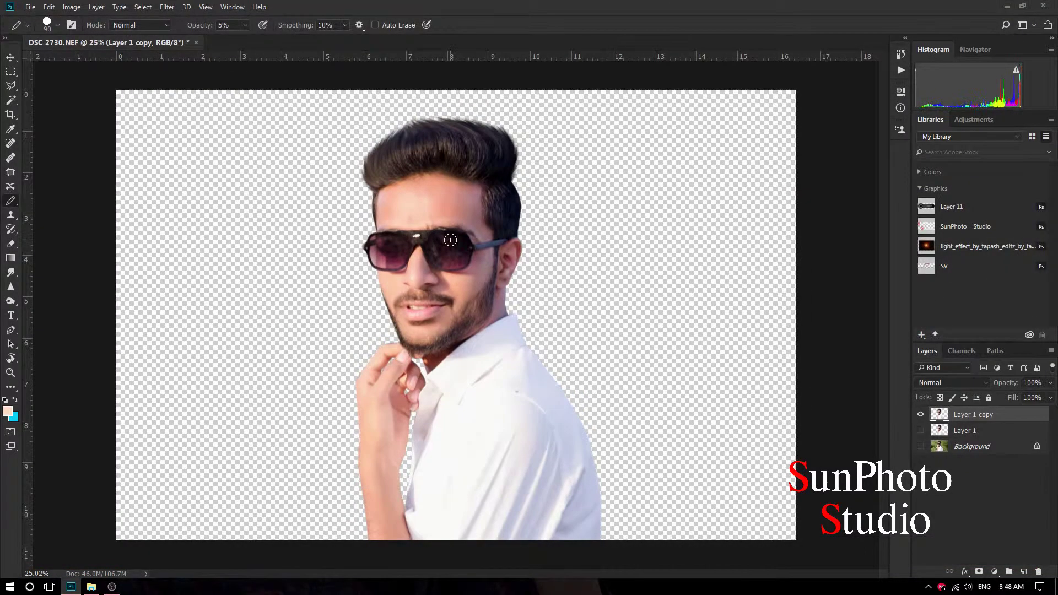
Stack Dark Contrasts and Detail Extractor in Color Efex Pro 4 and output a new layer.
{"action": "left_click", "coordinate": [168, 7]}
{"action": "mouse_move", "coordinate": [187, 291]}
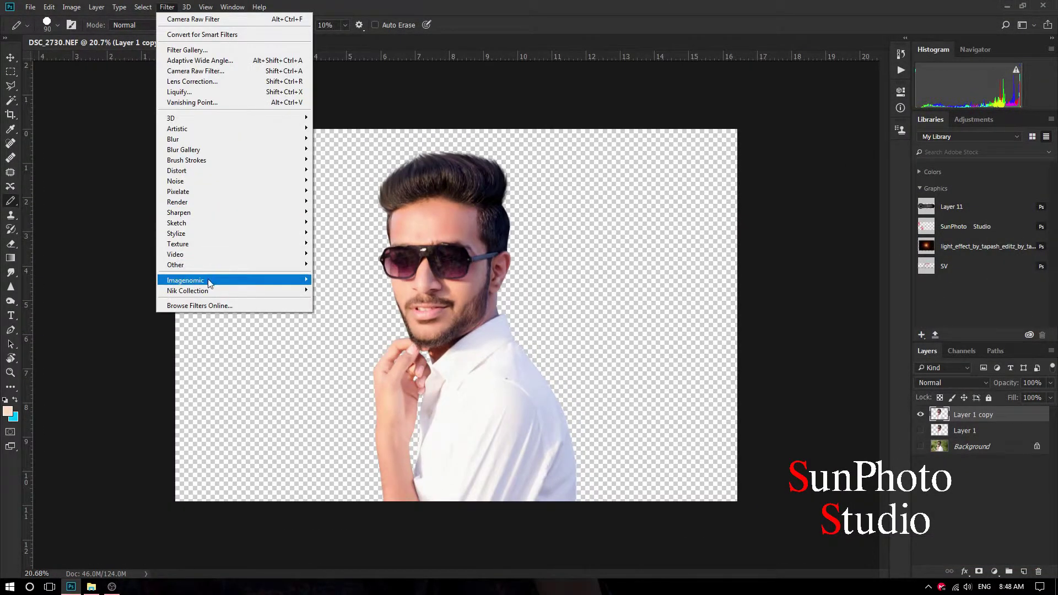
{"action": "left_click", "coordinate": [343, 311]}
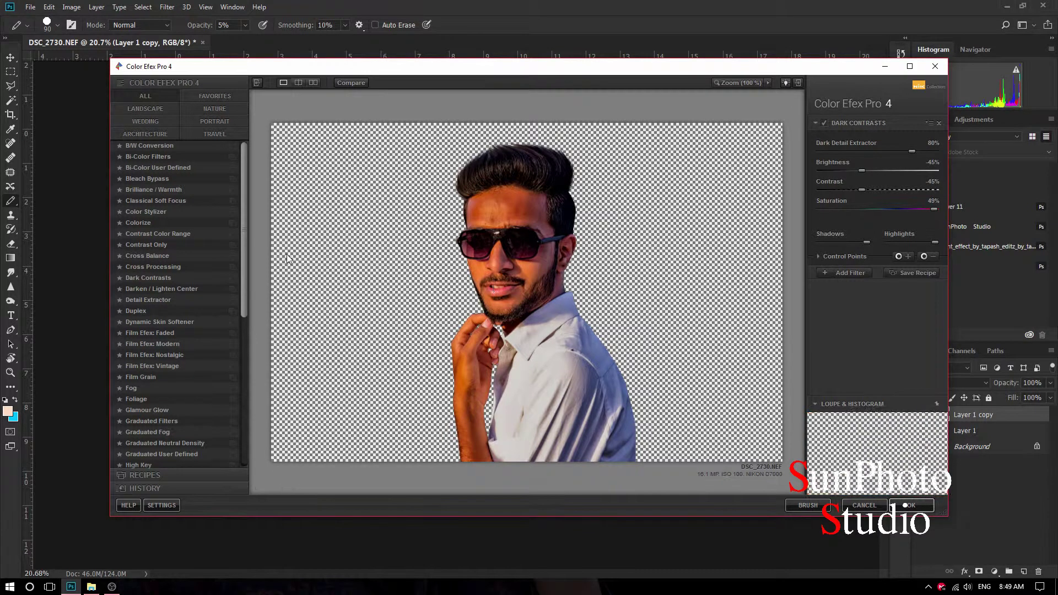
{"action": "left_click", "coordinate": [135, 300]}
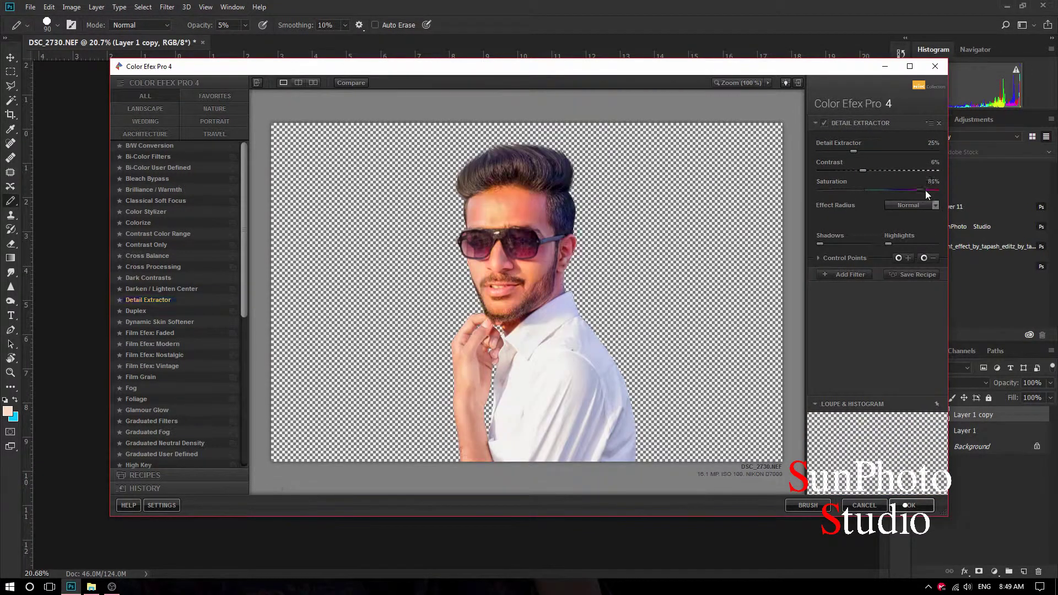
{"action": "left_click_drag", "start_coordinate": [820, 151], "coordinate": [917, 151]}
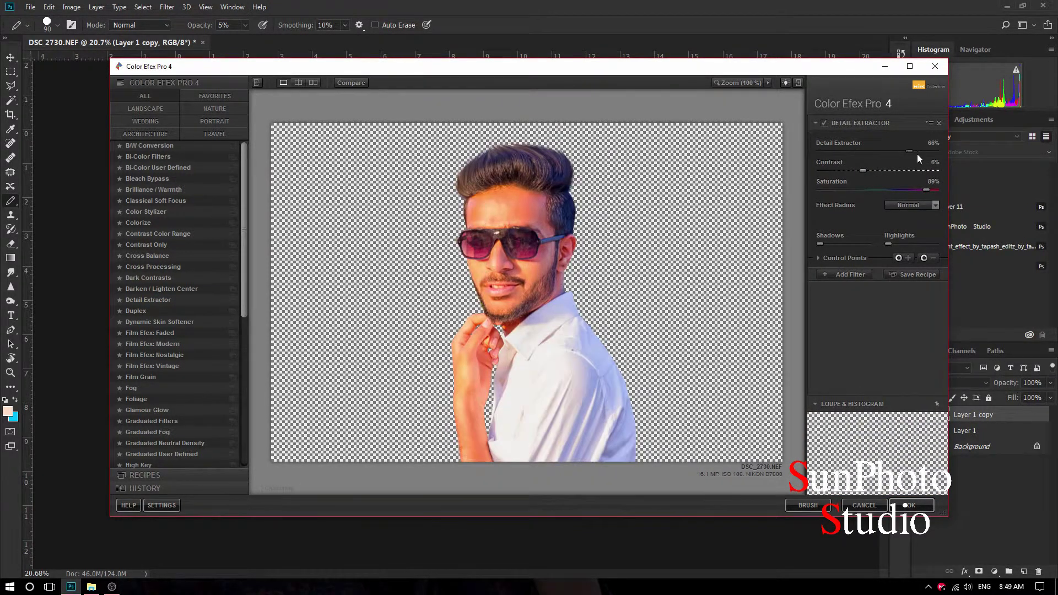
{"action": "left_click", "coordinate": [143, 279]}
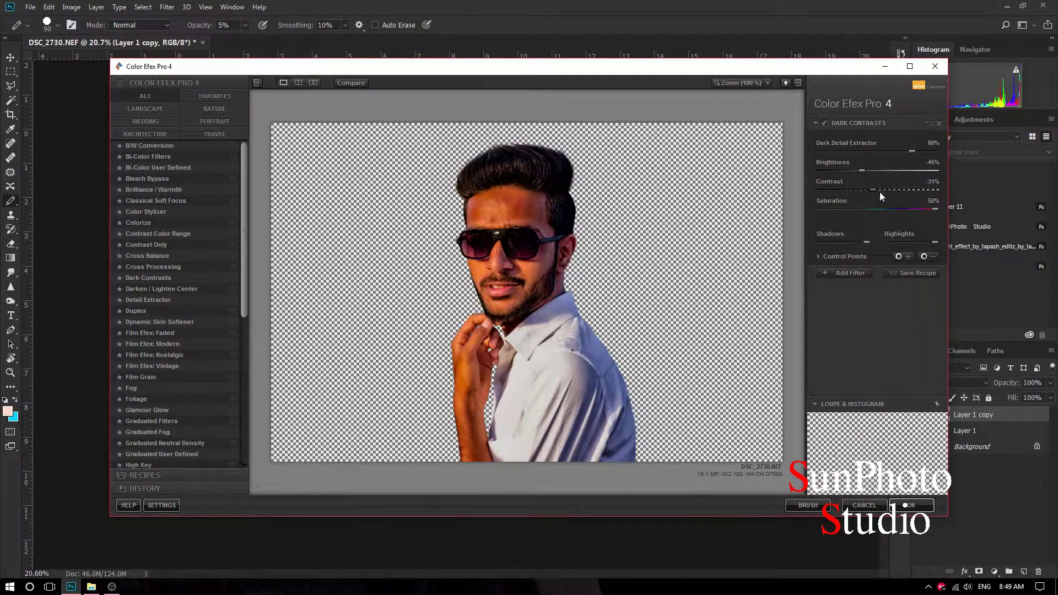
{"action": "left_click", "coordinate": [846, 273]}
{"action": "left_click", "coordinate": [165, 300]}
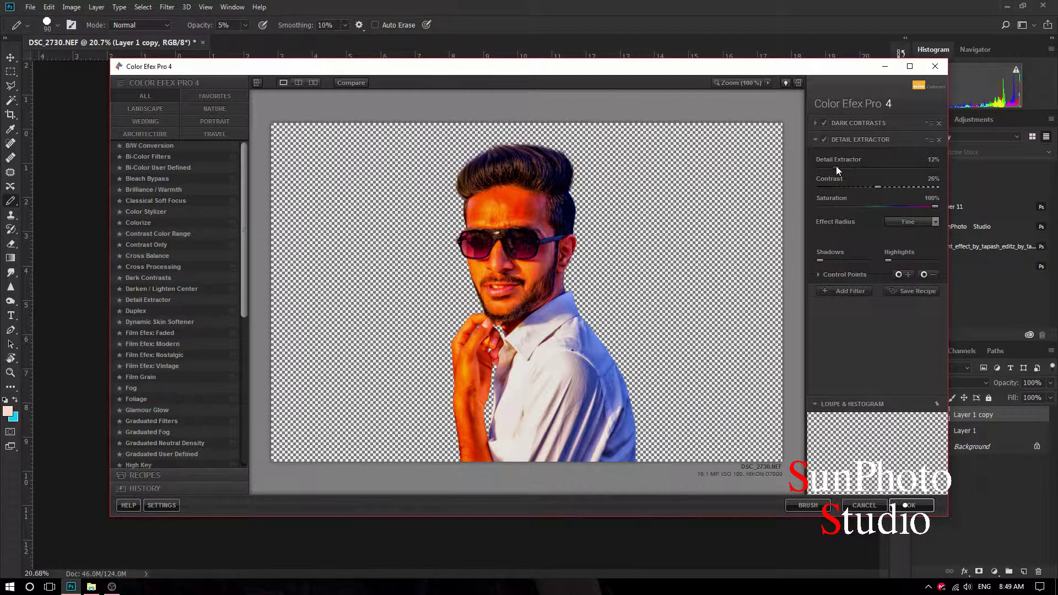
{"action": "left_click", "coordinate": [832, 290]}
{"action": "left_click", "coordinate": [905, 505]}
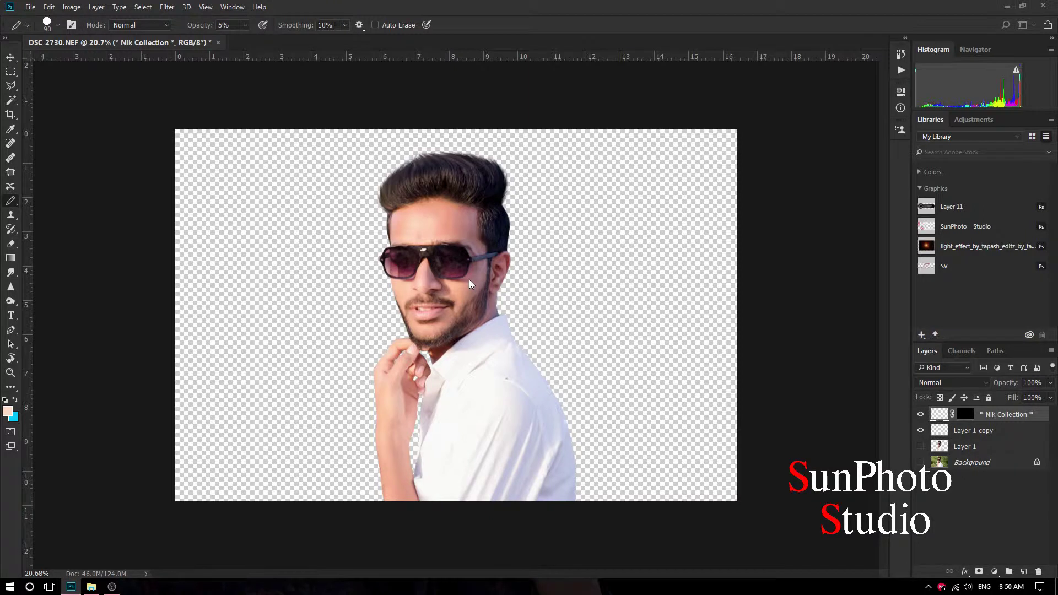
Erase the orange tint from the forehead, ear, cheek, neck, jaw and nose.
{"action": "key", "text": "e"}
{"action": "scroll", "coordinate": [433, 245], "scroll_direction": "up", "scroll_amount": 2}
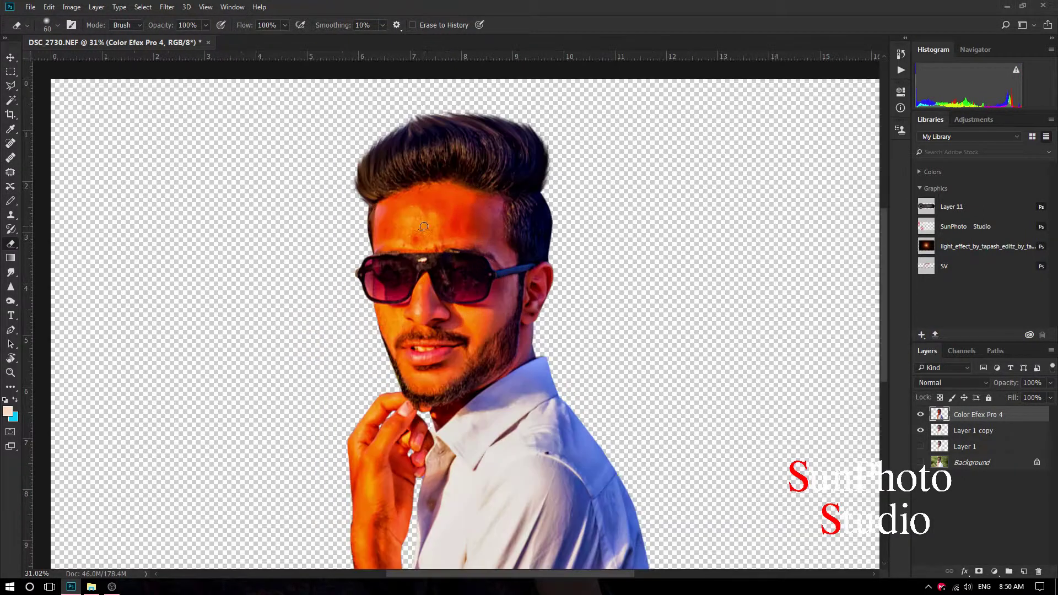
{"action": "scroll", "coordinate": [424, 232], "scroll_direction": "up", "scroll_amount": 3}
{"action": "key", "text": "bracketright"}
{"action": "key", "text": "bracketright"}
{"action": "mouse_move", "coordinate": [342, 263]}
{"action": "left_mouse_down"}
{"action": "mouse_move", "coordinate": [358, 204]}
{"action": "mouse_move", "coordinate": [416, 166]}
{"action": "mouse_move", "coordinate": [483, 168]}
{"action": "mouse_move", "coordinate": [548, 198]}
{"action": "mouse_move", "coordinate": [557, 285]}
{"action": "mouse_move", "coordinate": [430, 252]}
{"action": "mouse_move", "coordinate": [361, 263]}
{"action": "mouse_move", "coordinate": [435, 198]}
{"action": "mouse_move", "coordinate": [390, 236]}
{"action": "mouse_move", "coordinate": [385, 203]}
{"action": "left_mouse_up"}
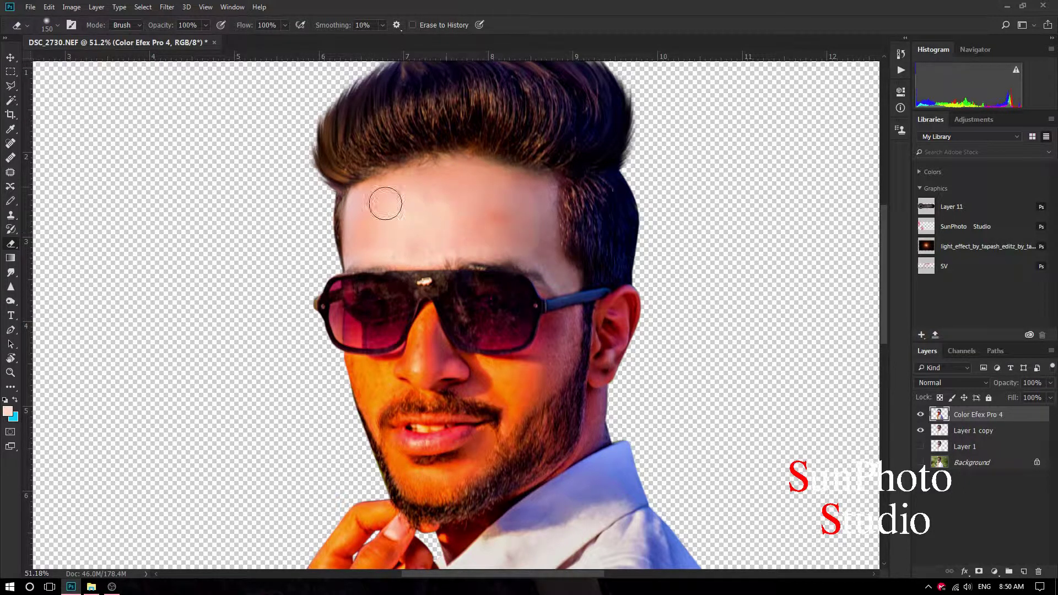
{"action": "key", "text": "bracketleft"}
{"action": "key", "text": "bracketleft"}
{"action": "scroll", "coordinate": [600, 347], "scroll_direction": "up", "scroll_amount": 2}
{"action": "mouse_move", "coordinate": [629, 293]}
{"action": "left_mouse_down"}
{"action": "mouse_move", "coordinate": [617, 380]}
{"action": "mouse_move", "coordinate": [597, 328]}
{"action": "mouse_move", "coordinate": [548, 317]}
{"action": "mouse_move", "coordinate": [568, 309]}
{"action": "mouse_move", "coordinate": [542, 319]}
{"action": "mouse_move", "coordinate": [576, 380]}
{"action": "mouse_move", "coordinate": [584, 435]}
{"action": "left_mouse_up"}
{"action": "scroll", "coordinate": [558, 303], "scroll_direction": "down", "scroll_amount": 2}
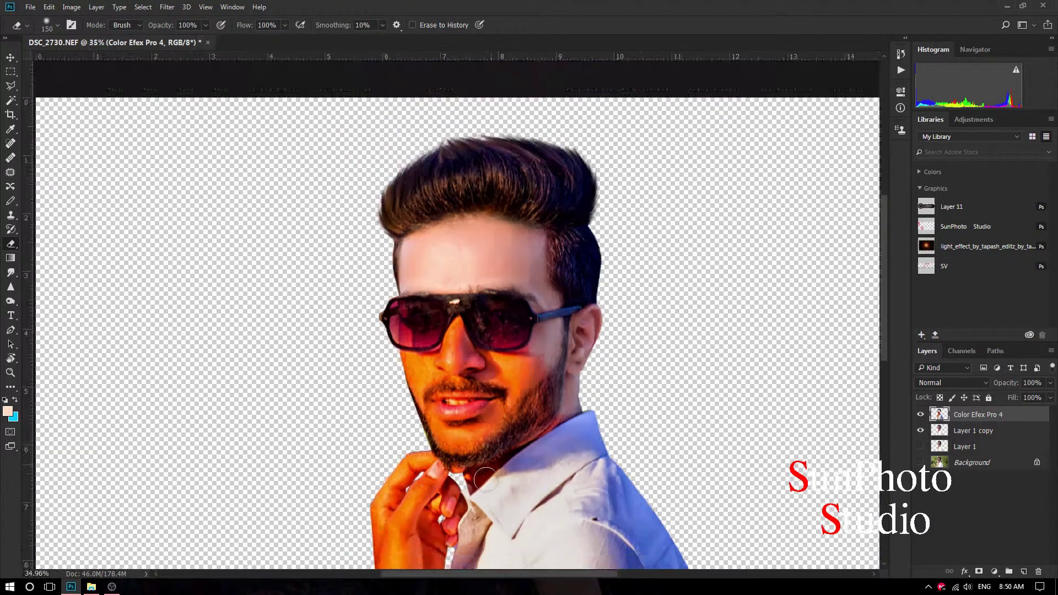
{"action": "key", "text": "bracketleft"}
{"action": "key", "text": "bracketleft"}
{"action": "scroll", "coordinate": [459, 489], "scroll_direction": "down", "scroll_amount": 1}
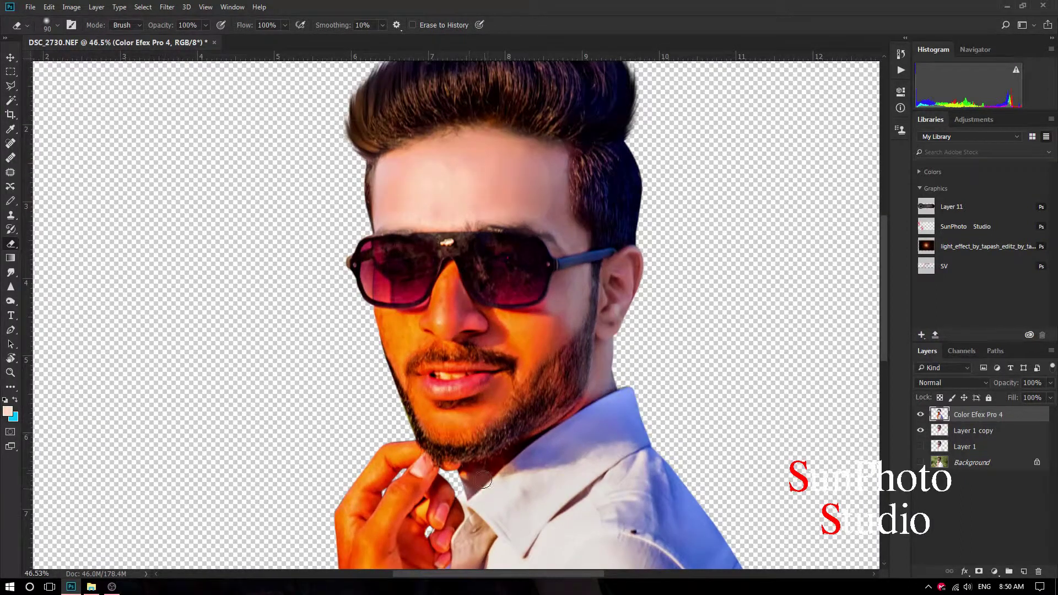
{"action": "mouse_move", "coordinate": [527, 433]}
{"action": "left_mouse_down"}
{"action": "mouse_move", "coordinate": [588, 396]}
{"action": "mouse_move", "coordinate": [560, 299]}
{"action": "mouse_move", "coordinate": [531, 320]}
{"action": "left_mouse_up"}
{"action": "mouse_move", "coordinate": [463, 305]}
{"action": "left_mouse_down"}
{"action": "mouse_move", "coordinate": [447, 278]}
{"action": "mouse_move", "coordinate": [359, 314]}
{"action": "mouse_move", "coordinate": [444, 311]}
{"action": "left_mouse_up"}
Erase the tint from both lenses, mouth and beard, the hand, and temple hair.
{"action": "key", "text": "]"}
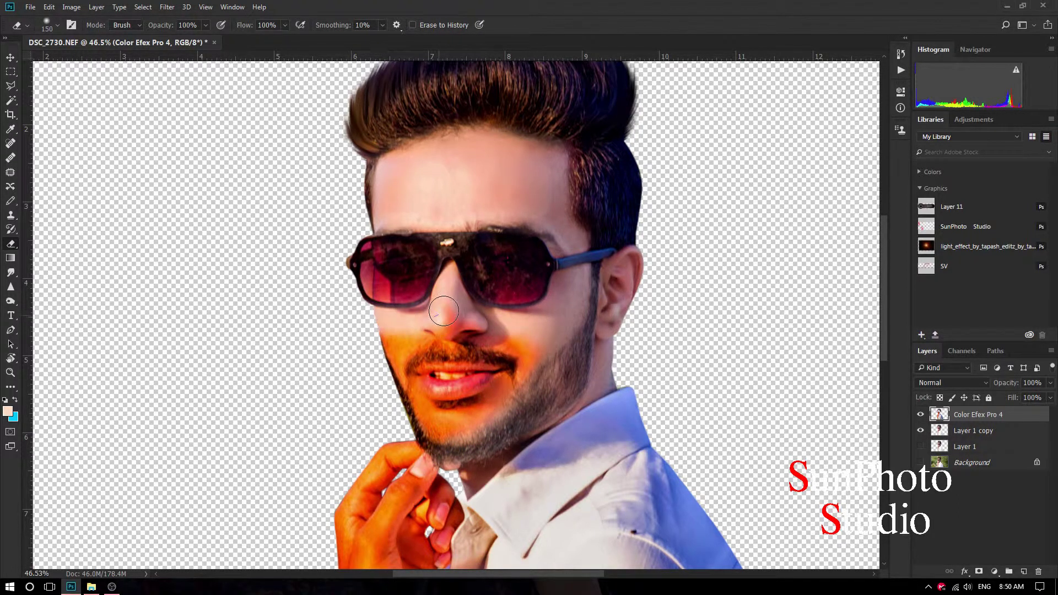
{"action": "key", "text": "bracketright"}
{"action": "key", "text": "bracketright"}
{"action": "key", "text": "bracketright"}
{"action": "left_click_drag", "start_coordinate": [375, 259], "coordinate": [585, 259]}
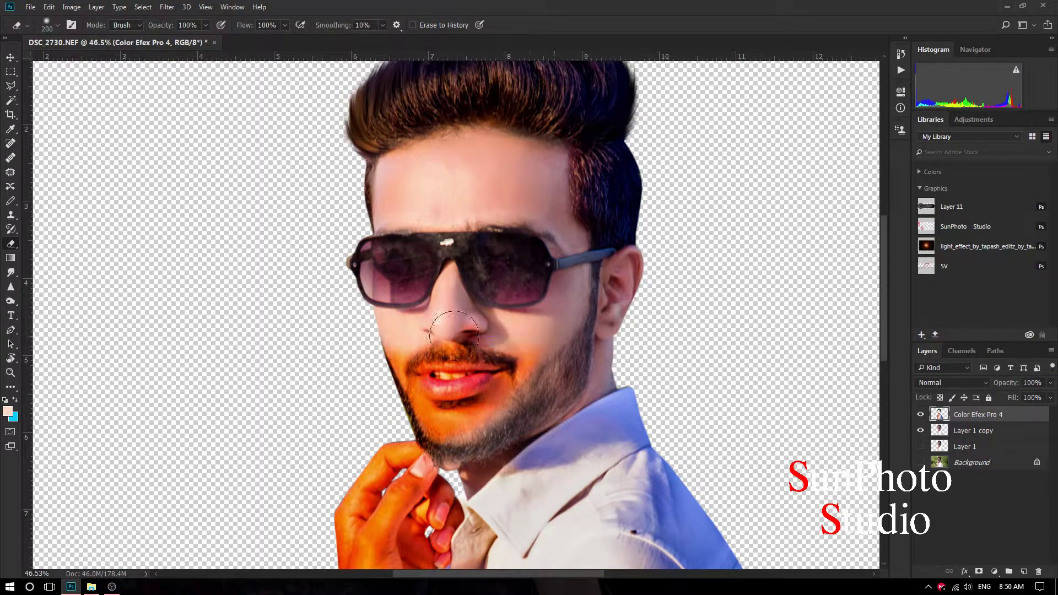
{"action": "left_click_drag", "start_coordinate": [541, 359], "coordinate": [388, 390]}
{"action": "scroll", "coordinate": [388, 390], "scroll_direction": "down", "scroll_amount": 2}
{"action": "key", "text": "bracketleft"}
{"action": "mouse_move", "coordinate": [386, 430]}
{"action": "left_mouse_down"}
{"action": "mouse_move", "coordinate": [429, 489]}
{"action": "mouse_move", "coordinate": [513, 236]}
{"action": "mouse_move", "coordinate": [435, 259]}
{"action": "mouse_move", "coordinate": [506, 341]}
{"action": "mouse_move", "coordinate": [454, 470]}
{"action": "mouse_move", "coordinate": [449, 375]}
{"action": "mouse_move", "coordinate": [466, 405]}
{"action": "left_mouse_up"}
{"action": "scroll", "coordinate": [428, 489], "scroll_direction": "up", "scroll_amount": 1}
{"action": "scroll", "coordinate": [456, 310], "scroll_direction": "up", "scroll_amount": 3}
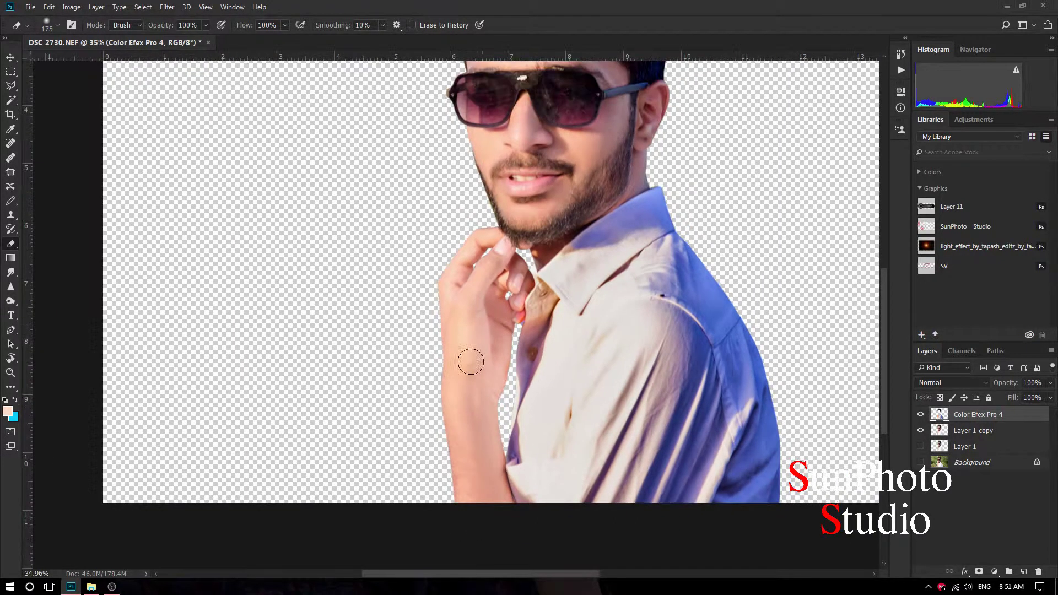
{"action": "scroll", "coordinate": [468, 359], "scroll_direction": "up", "scroll_amount": 5}
{"action": "scroll", "coordinate": [480, 161], "scroll_direction": "up", "scroll_amount": 1}
{"action": "left_click_drag", "start_coordinate": [486, 242], "coordinate": [543, 292]}
{"action": "key", "text": "bracketright"}
{"action": "key", "text": "bracketright"}
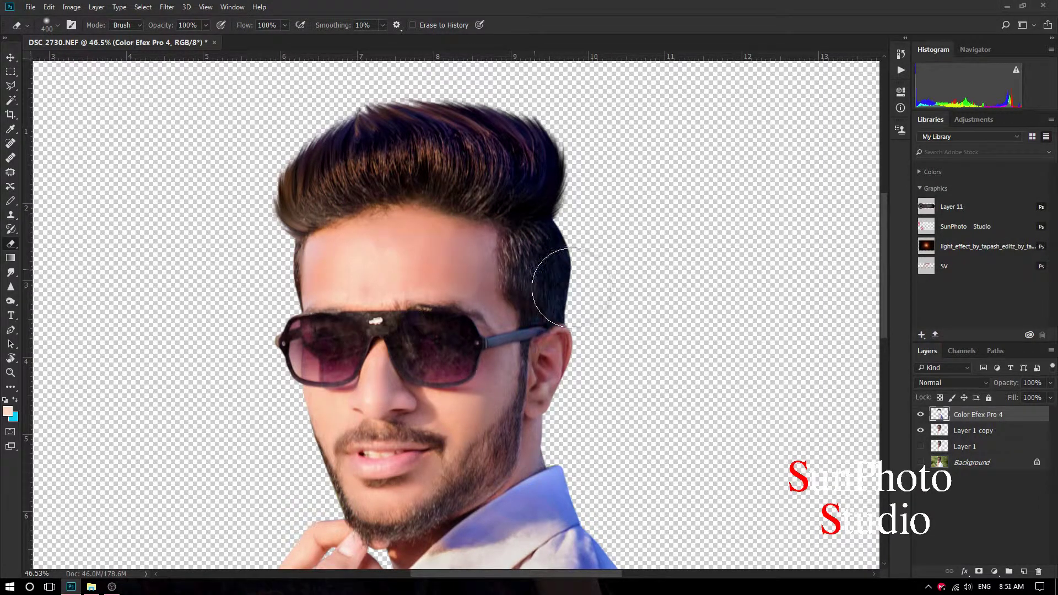
{"action": "scroll", "coordinate": [567, 284], "scroll_direction": "down", "scroll_amount": 3}
{"action": "scroll", "coordinate": [492, 231], "scroll_direction": "down", "scroll_amount": 3}
{"action": "right_click", "coordinate": [968, 420]}
Merge the effect layer into Layer 1 copy and patch the mark on the shoulder.
{"action": "left_click", "coordinate": [930, 413]}
{"action": "scroll", "coordinate": [485, 369], "scroll_direction": "up", "scroll_amount": 3}
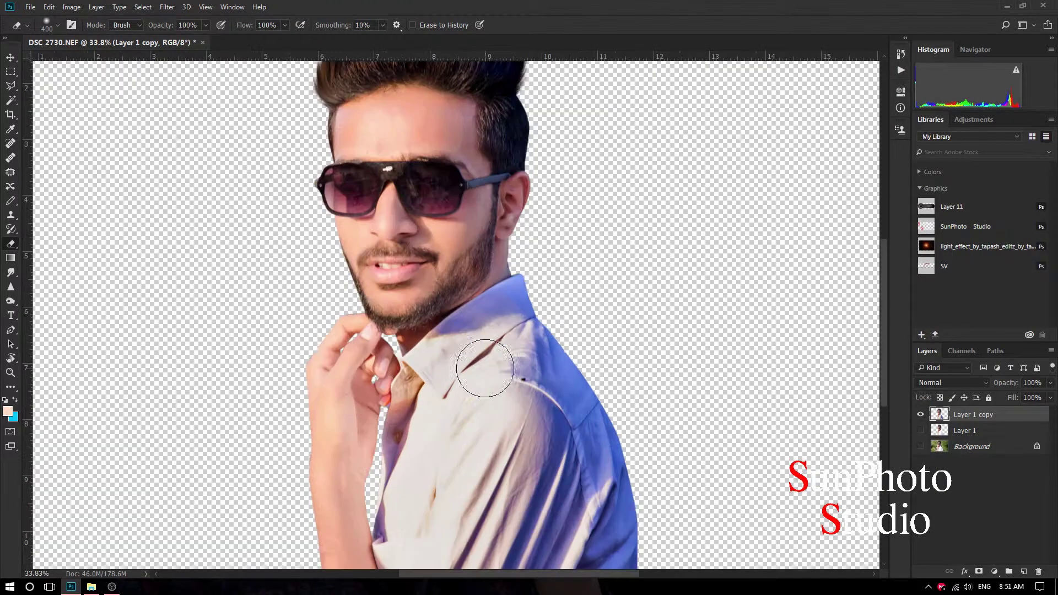
{"action": "left_click", "coordinate": [11, 172]}
{"action": "scroll", "coordinate": [531, 388], "scroll_direction": "up", "scroll_amount": 2}
{"action": "scroll", "coordinate": [518, 375], "scroll_direction": "up", "scroll_amount": 1}
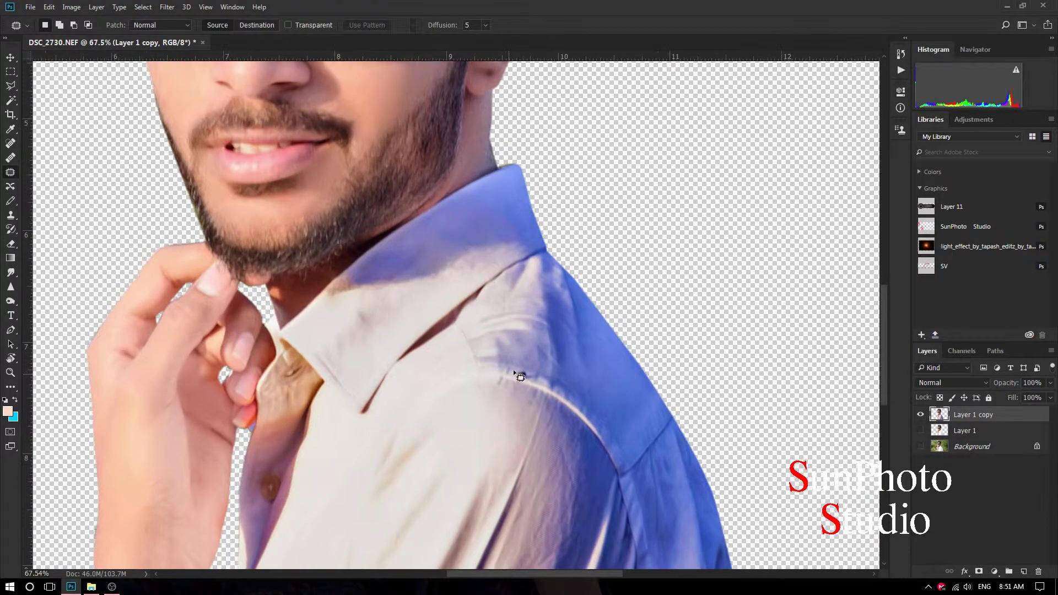
{"action": "left_click_drag", "start_coordinate": [526, 381], "coordinate": [526, 377]}
{"action": "key", "text": "ctrl+d"}
{"action": "scroll", "coordinate": [520, 336], "scroll_direction": "down", "scroll_amount": 3}
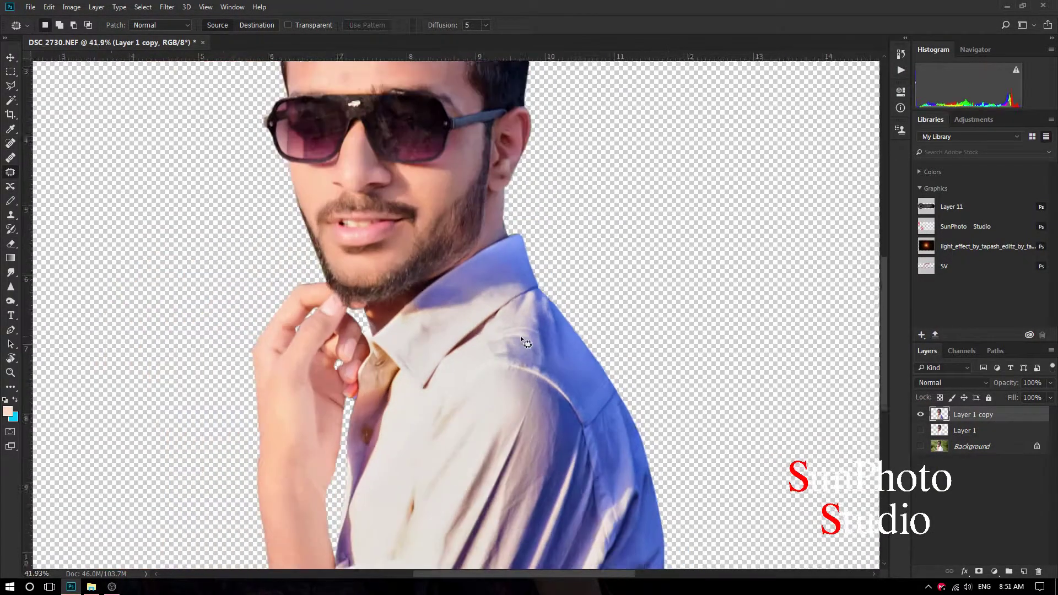
{"action": "scroll", "coordinate": [597, 352], "scroll_direction": "down", "scroll_amount": 3}
Duplicate Layer 1 copy to create Layer 1 copy 2.
{"action": "left_click_drag", "start_coordinate": [976, 417], "coordinate": [1023, 572]}
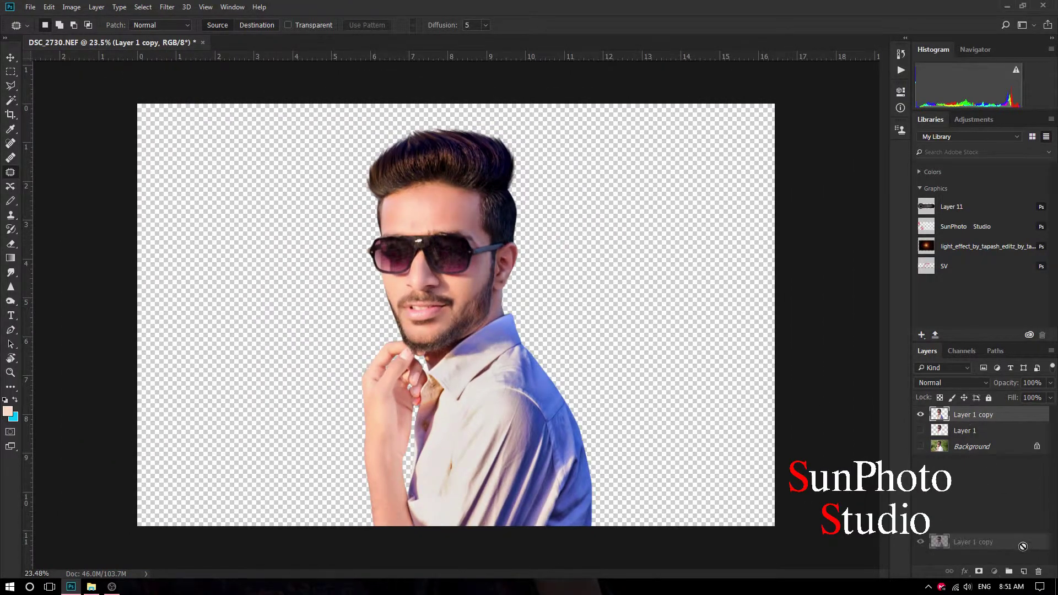
{"action": "left_click", "coordinate": [167, 7]}
{"action": "left_click", "coordinate": [196, 70]}
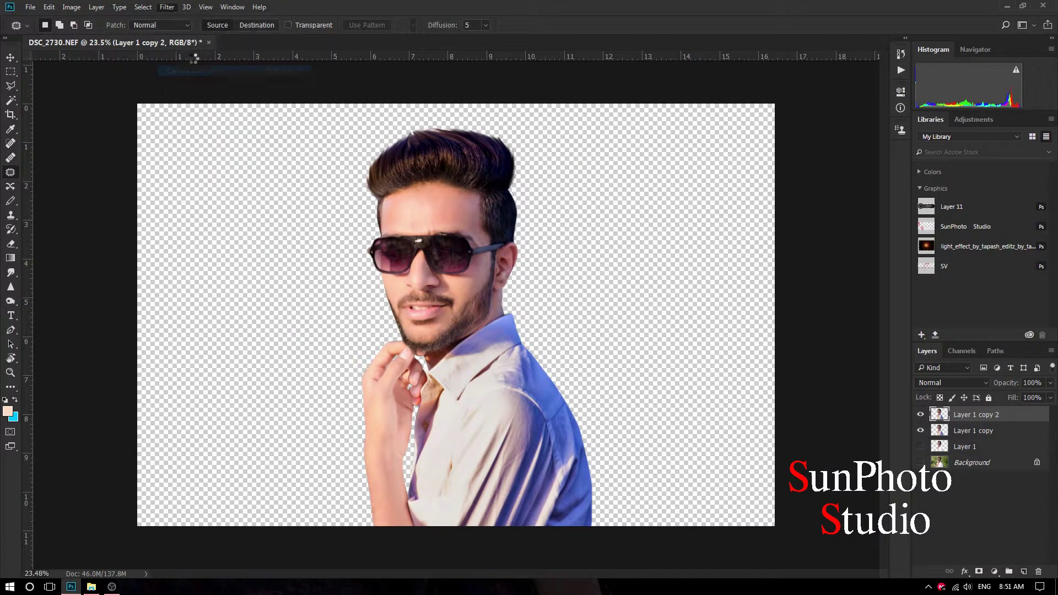
Raise Camera Raw HSL luminance of Reds, Oranges, Yellows, Blues, Purples and Magentas to +100.
{"action": "left_click", "coordinate": [925, 122]}
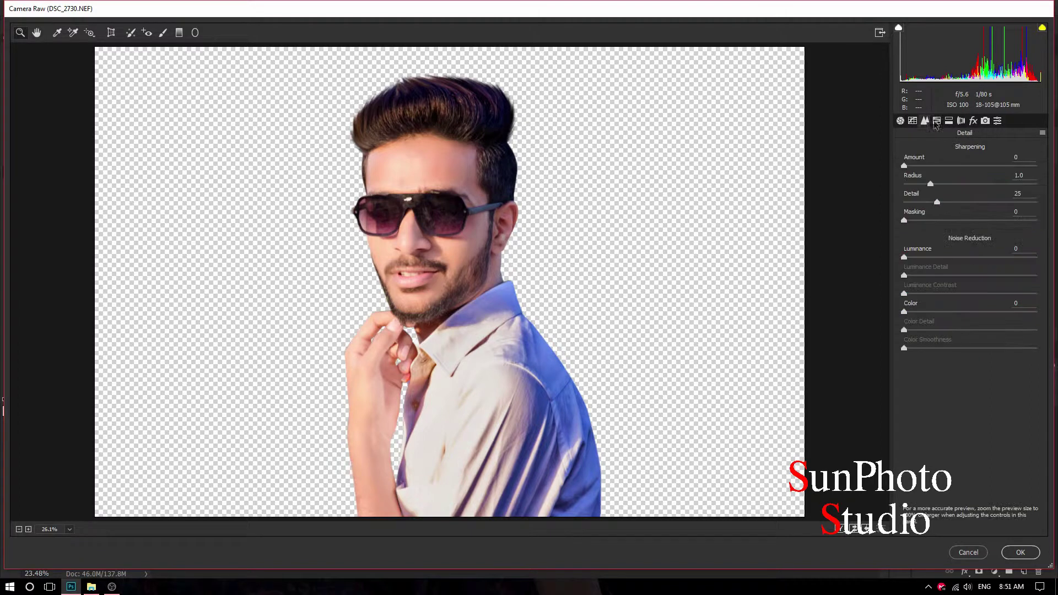
{"action": "left_click", "coordinate": [974, 168]}
{"action": "left_click_drag", "start_coordinate": [970, 298], "coordinate": [1054, 298]}
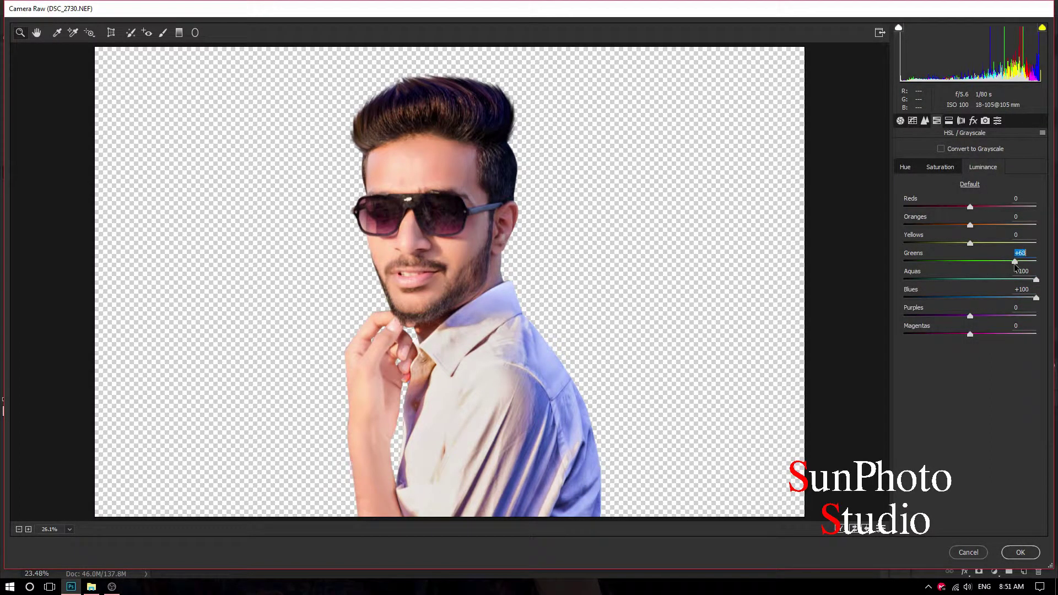
{"action": "left_click_drag", "start_coordinate": [994, 239], "coordinate": [1056, 245]}
{"action": "left_click_drag", "start_coordinate": [989, 225], "coordinate": [1056, 232]}
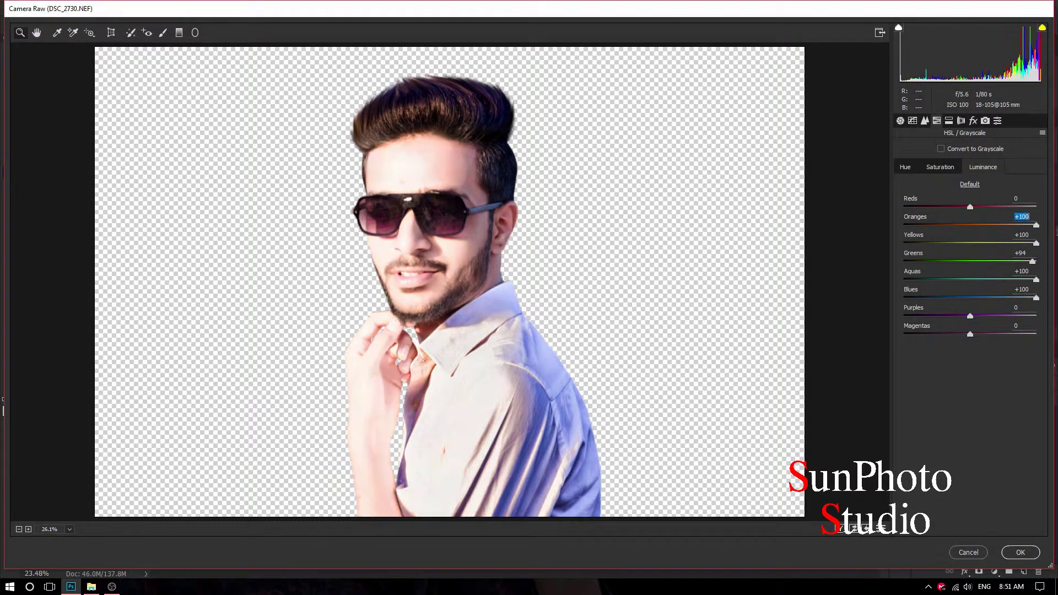
{"action": "left_click_drag", "start_coordinate": [998, 210], "coordinate": [1054, 214]}
{"action": "left_click_drag", "start_coordinate": [985, 315], "coordinate": [1055, 318]}
{"action": "left_click_drag", "start_coordinate": [971, 334], "coordinate": [1056, 337]}
Apply the luminance changes and hide Layer 1 copy 2 behind a black layer mask.
{"action": "left_click", "coordinate": [1020, 552]}
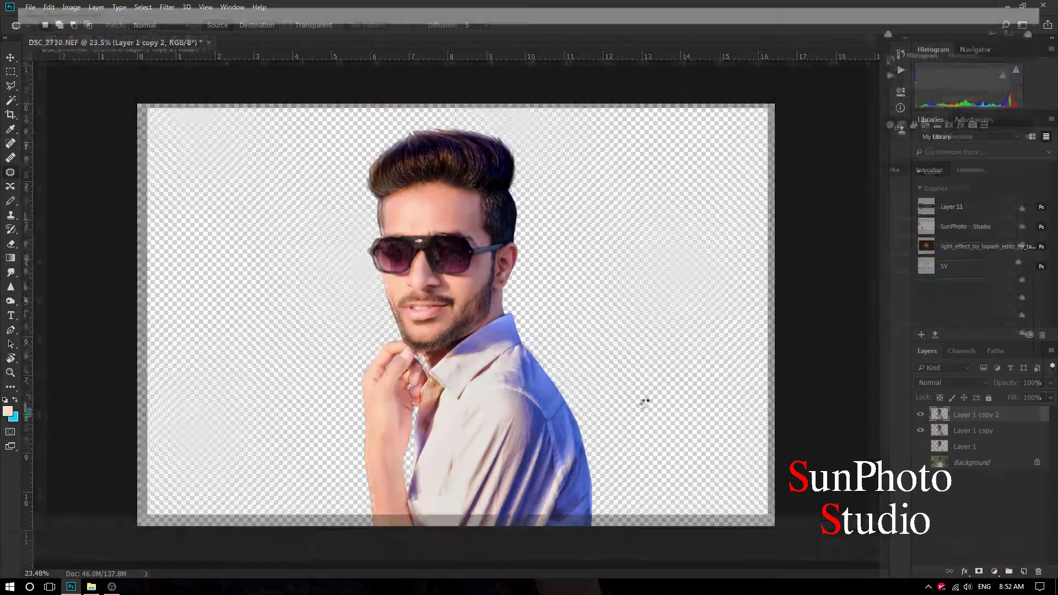
{"action": "left_click", "coordinate": [979, 572], "text": "alt"}
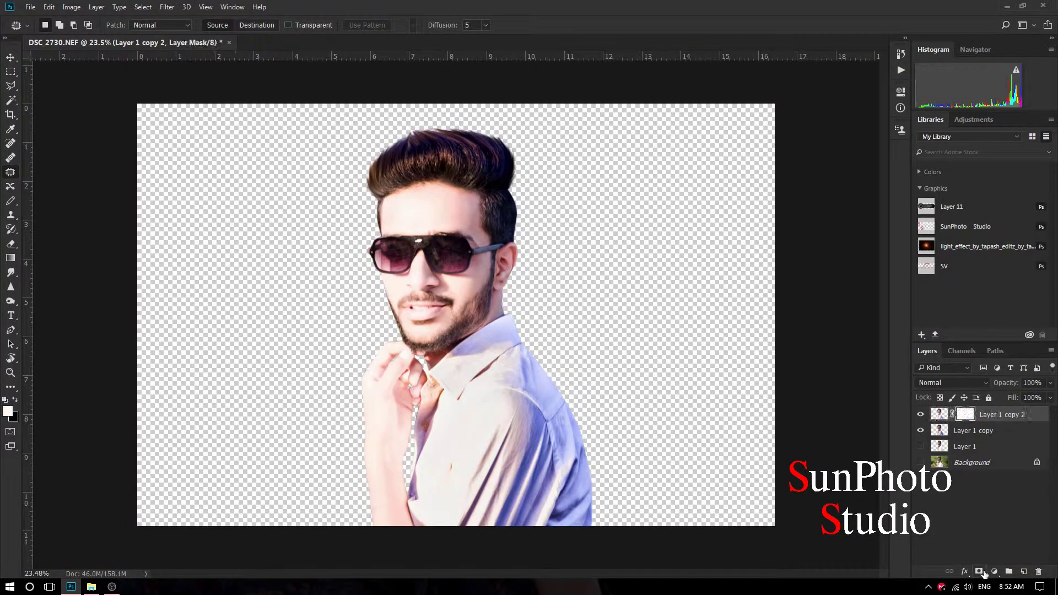
{"action": "left_click", "coordinate": [11, 202]}
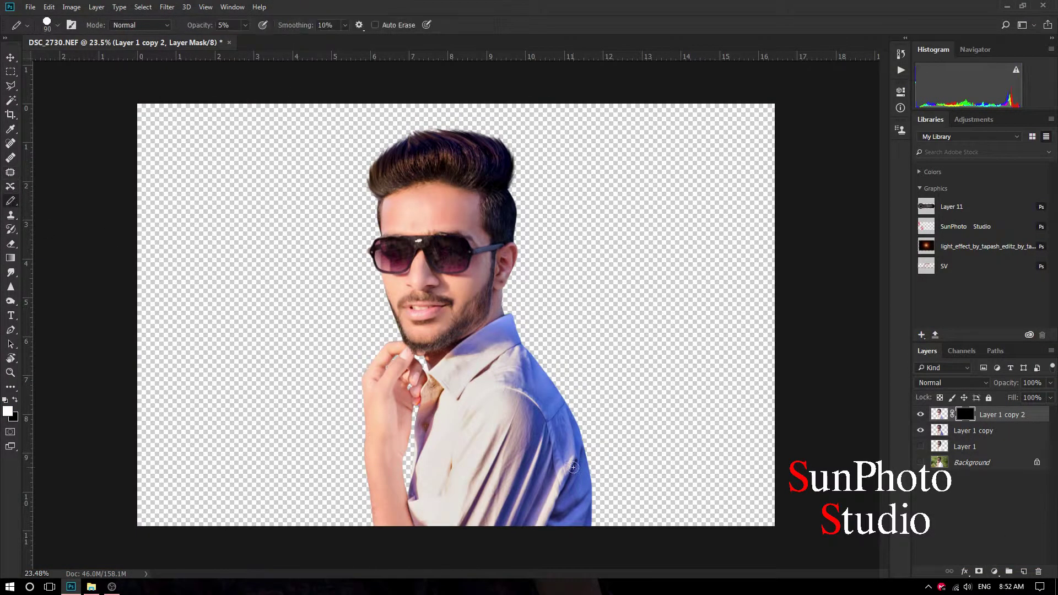
{"action": "scroll", "coordinate": [576, 462], "scroll_direction": "up", "scroll_amount": 2}
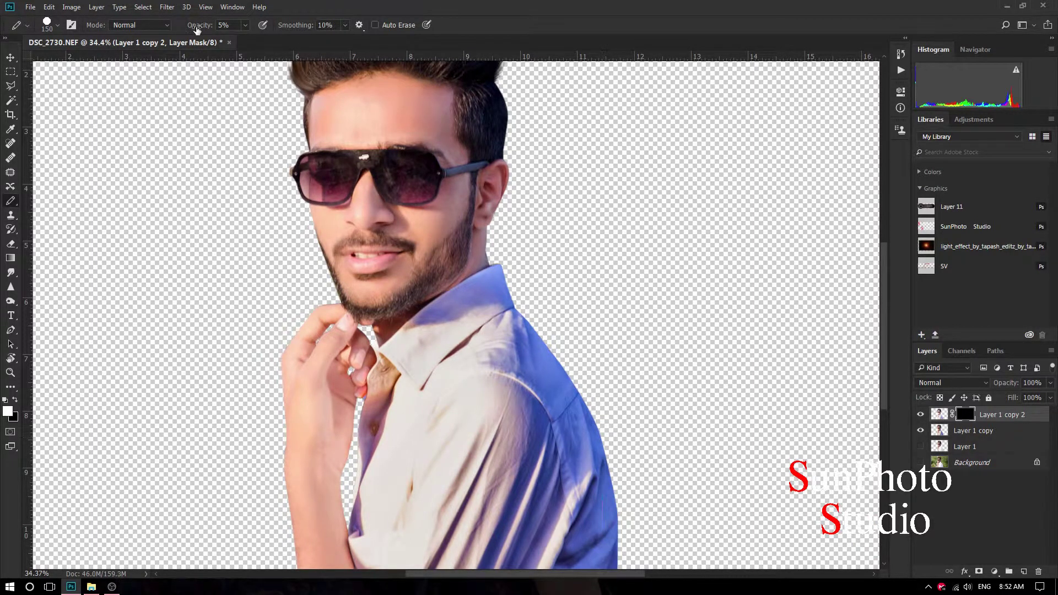
Paint white on the mask over the shirt's lower right and left edge with a large brush.
{"action": "key", "text": "bracketright"}
{"action": "key", "text": "bracketright"}
{"action": "left_click_drag", "start_coordinate": [595, 456], "coordinate": [413, 559]}
{"action": "scroll", "coordinate": [419, 554], "scroll_direction": "up", "scroll_amount": 2}
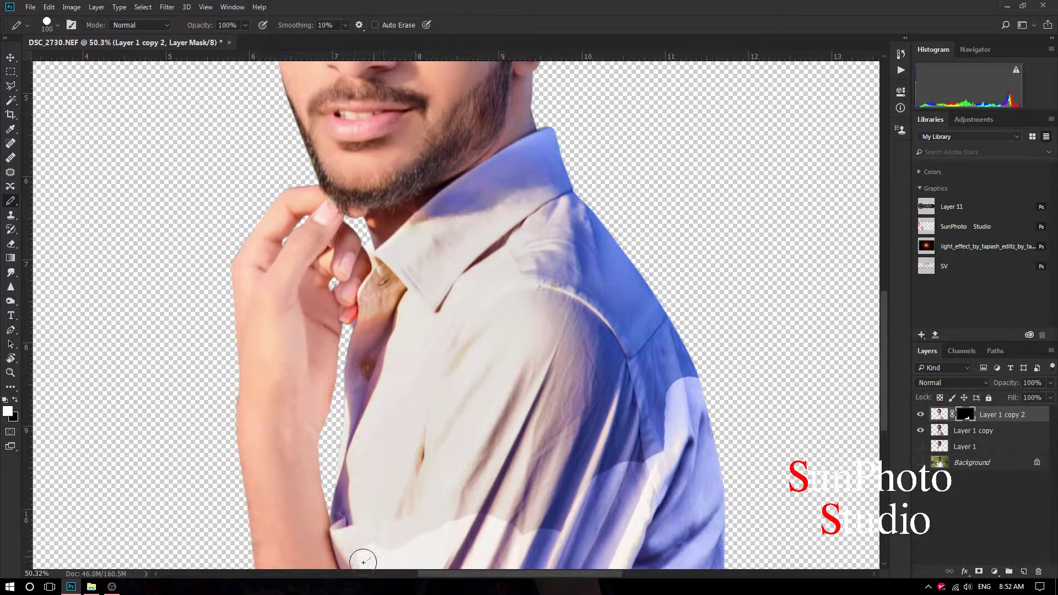
{"action": "mouse_move", "coordinate": [347, 532]}
{"action": "left_mouse_down"}
{"action": "mouse_move", "coordinate": [361, 337]}
{"action": "mouse_move", "coordinate": [375, 296]}
{"action": "left_mouse_up"}
{"action": "scroll", "coordinate": [361, 336], "scroll_direction": "up", "scroll_amount": 2}
{"action": "key", "text": "bracketleft"}
{"action": "key", "text": "bracketleft"}
{"action": "key", "text": "bracketleft"}
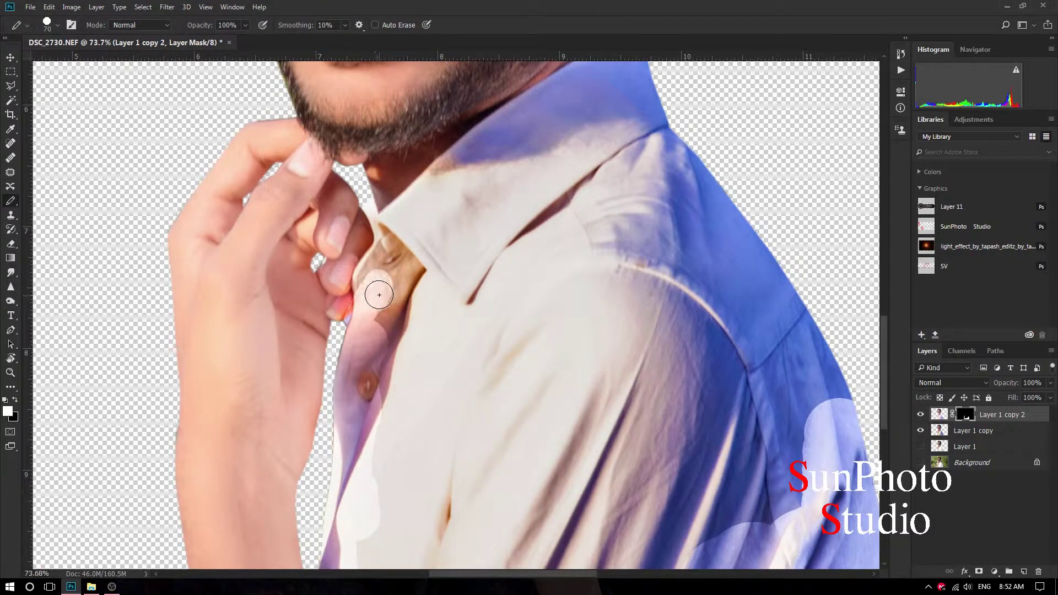
Pick a different brush preset in the brush size and hardness settings.
{"action": "right_click", "coordinate": [392, 297]}
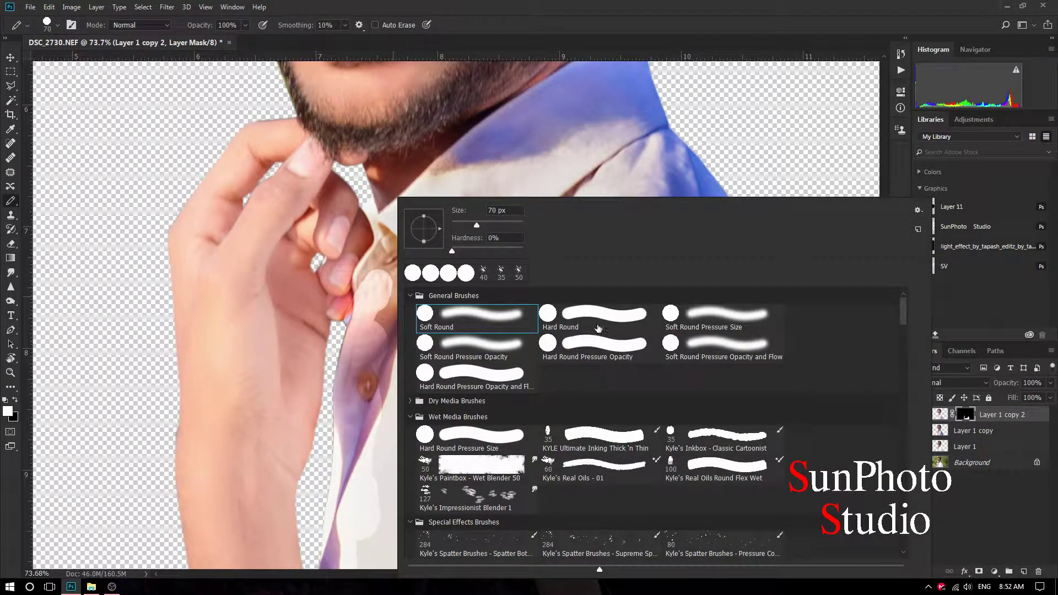
{"action": "left_click", "coordinate": [368, 349]}
{"action": "right_click", "coordinate": [370, 280]}
{"action": "scroll", "coordinate": [535, 416], "scroll_direction": "down", "scroll_amount": 1}
{"action": "scroll", "coordinate": [535, 416], "scroll_direction": "down", "scroll_amount": 1}
{"action": "double_click", "coordinate": [472, 356]}
Reveal the brightening over the shadowed collar and down the shirt to the shoulder.
{"action": "mouse_move", "coordinate": [365, 291]}
{"action": "left_mouse_down"}
{"action": "mouse_move", "coordinate": [413, 213]}
{"action": "mouse_move", "coordinate": [457, 171]}
{"action": "mouse_move", "coordinate": [320, 321]}
{"action": "mouse_move", "coordinate": [444, 223]}
{"action": "mouse_move", "coordinate": [550, 164]}
{"action": "left_mouse_up"}
{"action": "key", "text": "bracketright"}
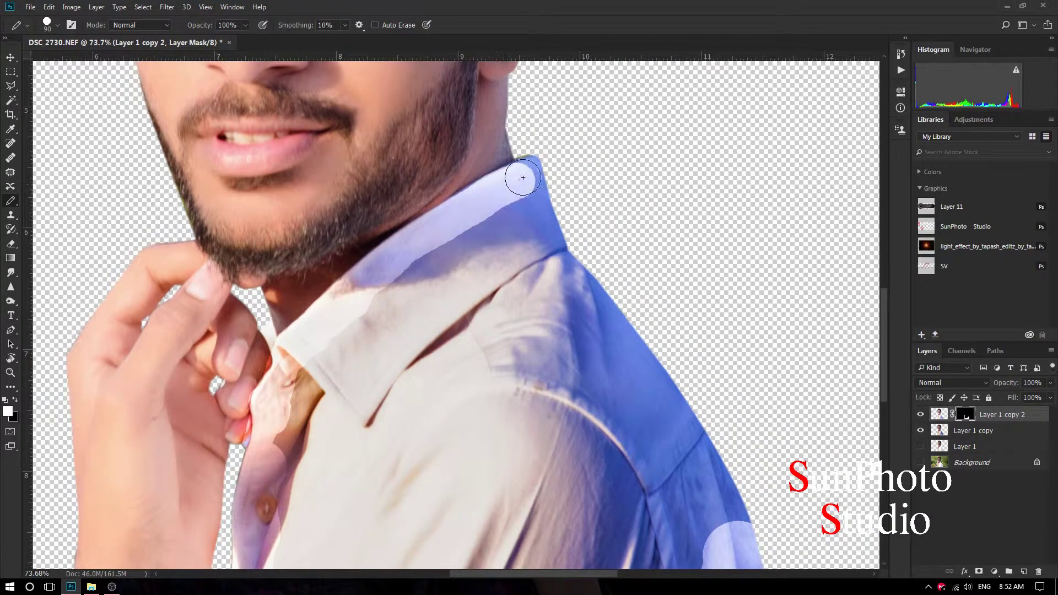
{"action": "left_click_drag", "start_coordinate": [471, 202], "coordinate": [286, 380]}
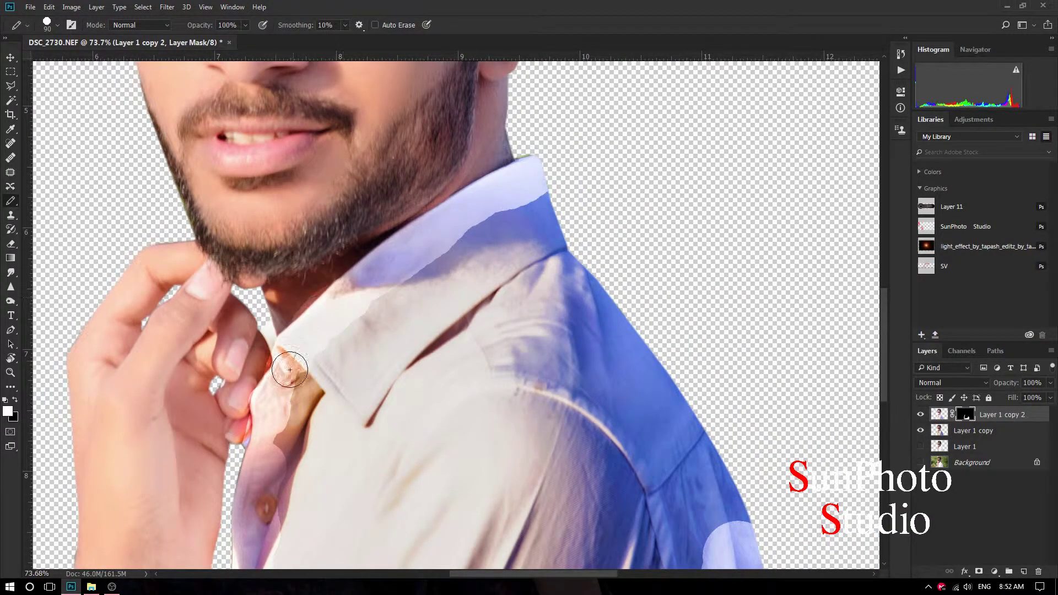
{"action": "scroll", "coordinate": [371, 314], "scroll_direction": "down", "scroll_amount": 5}
{"action": "scroll", "coordinate": [405, 286], "scroll_direction": "down", "scroll_amount": 3}
{"action": "key", "text": "bracketright"}
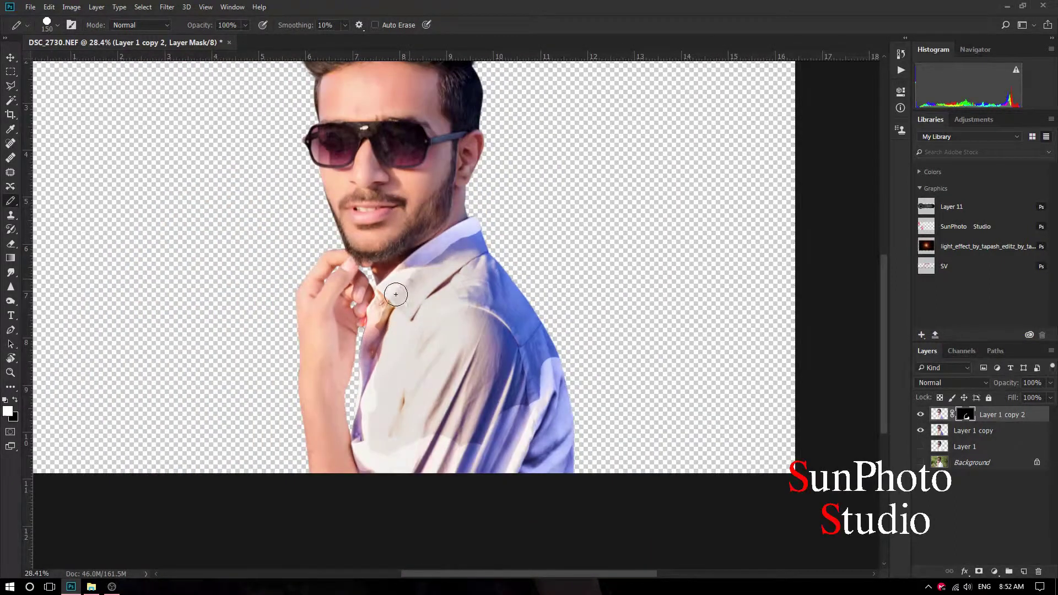
{"action": "left_click_drag", "start_coordinate": [395, 294], "coordinate": [391, 360]}
{"action": "key", "text": "bracketright"}
{"action": "key", "text": "bracketright"}
{"action": "mouse_move", "coordinate": [362, 443]}
{"action": "left_mouse_down"}
{"action": "mouse_move", "coordinate": [486, 251]}
{"action": "mouse_move", "coordinate": [406, 300]}
{"action": "mouse_move", "coordinate": [420, 411]}
{"action": "mouse_move", "coordinate": [501, 280]}
{"action": "mouse_move", "coordinate": [466, 314]}
{"action": "left_mouse_up"}
{"action": "key", "text": "bracketright"}
{"action": "key", "text": "bracketright"}
{"action": "key", "text": "bracketleft"}
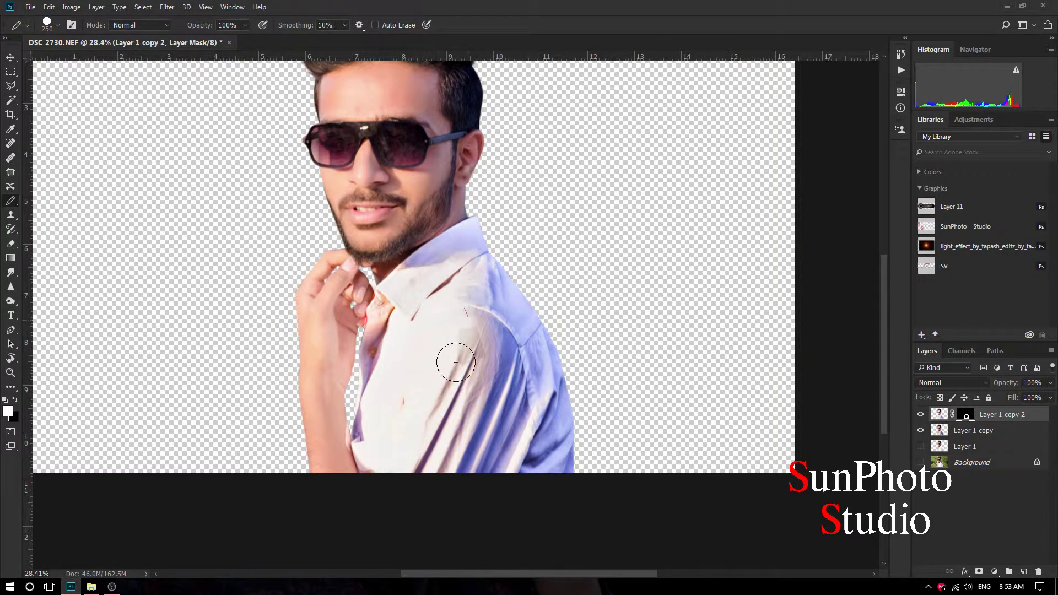
Switch to black with a much smaller brush to touch up the mask edges around the chin.
{"action": "scroll", "coordinate": [465, 314], "scroll_direction": "up", "scroll_amount": 2}
{"action": "scroll", "coordinate": [419, 322], "scroll_direction": "down", "scroll_amount": 2}
{"action": "scroll", "coordinate": [432, 413], "scroll_direction": "up", "scroll_amount": 5}
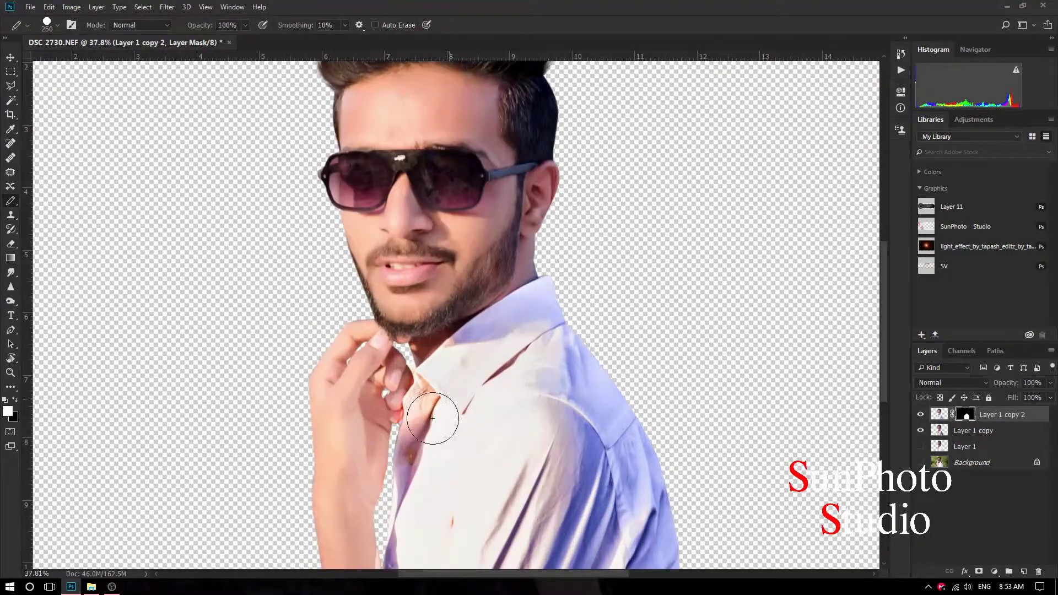
{"action": "left_click", "coordinate": [15, 400]}
{"action": "scroll", "coordinate": [353, 308], "scroll_direction": "up", "scroll_amount": 4}
{"action": "key", "text": "bracketleft"}
{"action": "key", "text": "bracketleft"}
{"action": "key", "text": "bracketleft"}
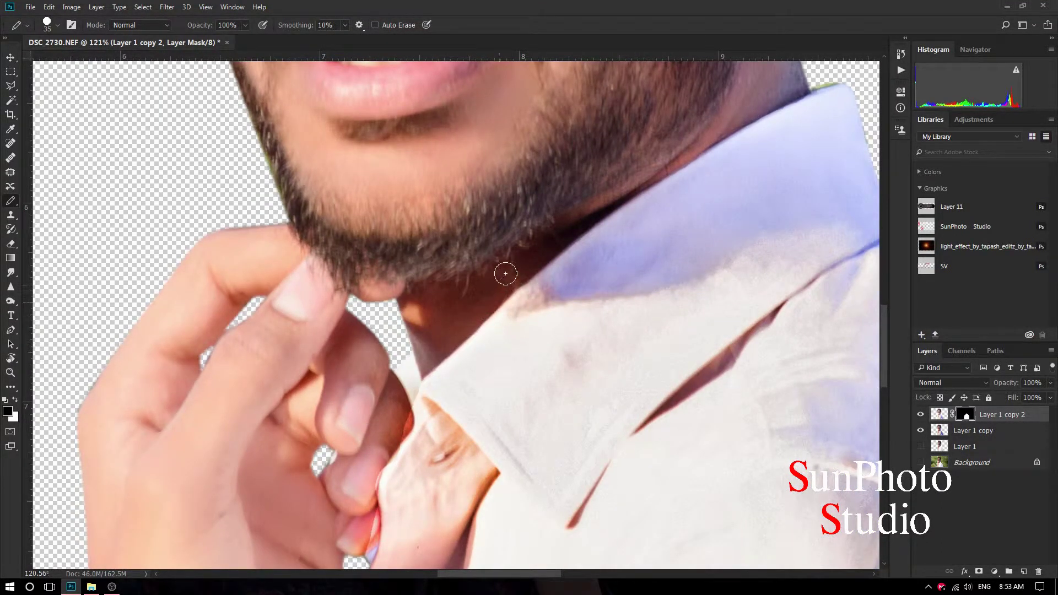
{"action": "scroll", "coordinate": [405, 394], "scroll_direction": "down", "scroll_amount": 1}
{"action": "key", "text": "bracketleft"}
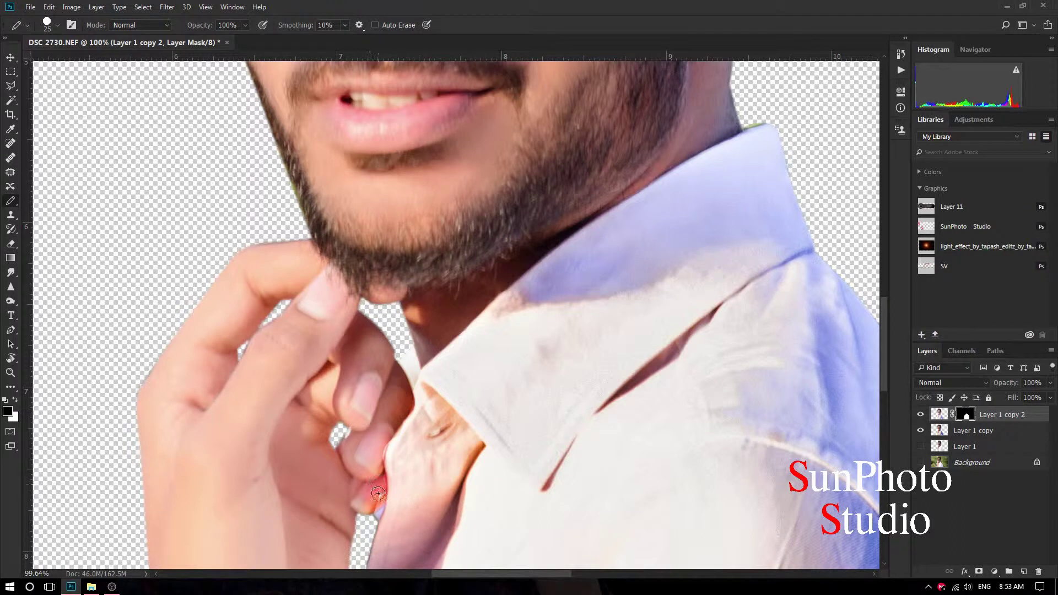
{"action": "scroll", "coordinate": [378, 469], "scroll_direction": "down", "scroll_amount": 2}
{"action": "scroll", "coordinate": [413, 241], "scroll_direction": "up", "scroll_amount": 2}
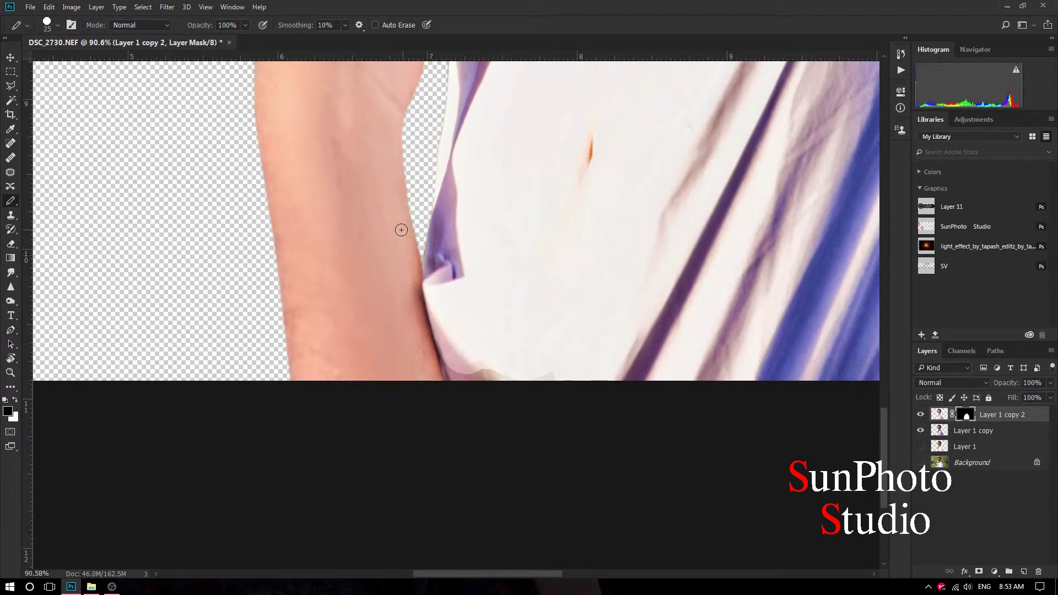
{"action": "scroll", "coordinate": [402, 230], "scroll_direction": "down", "scroll_amount": 7}
{"action": "scroll", "coordinate": [661, 330], "scroll_direction": "down", "scroll_amount": 1}
{"action": "right_click", "coordinate": [1001, 418]}
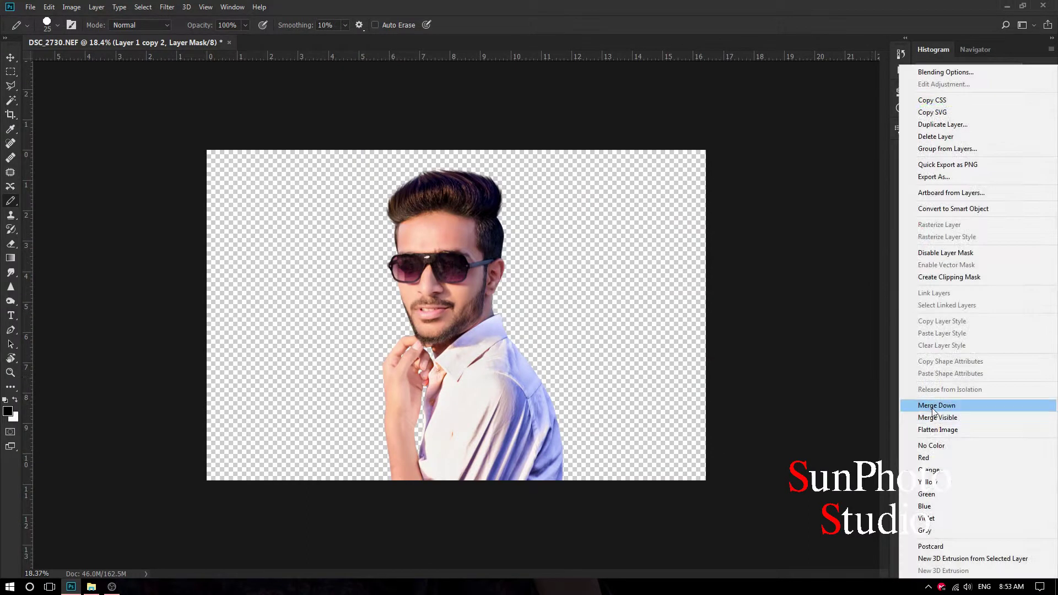
Merge the brightened layer down and apply Levels at 19 / 1.14.
{"action": "left_click", "coordinate": [934, 406]}
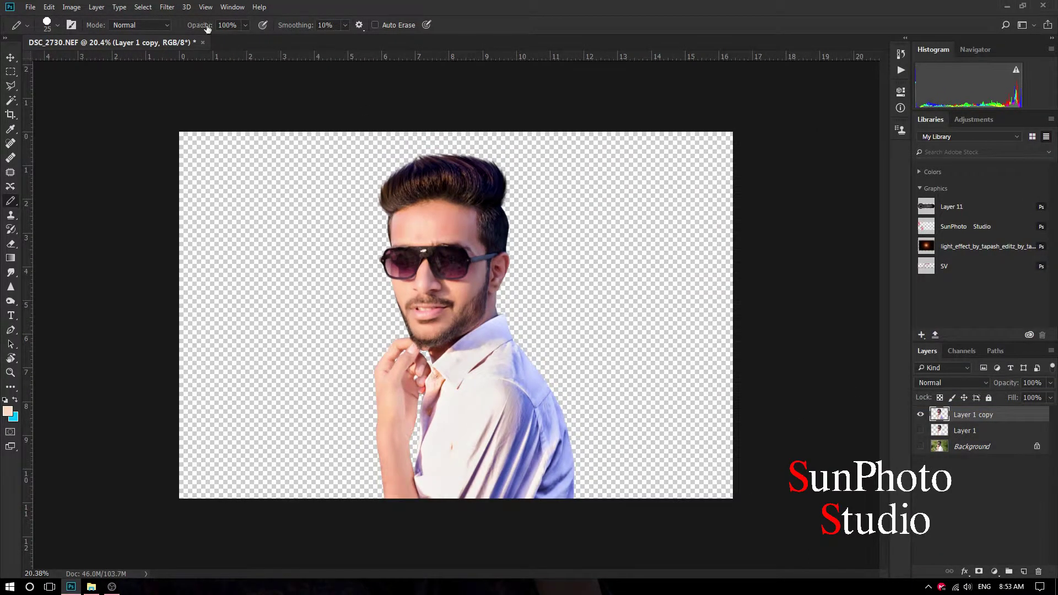
{"action": "left_click", "coordinate": [72, 7]}
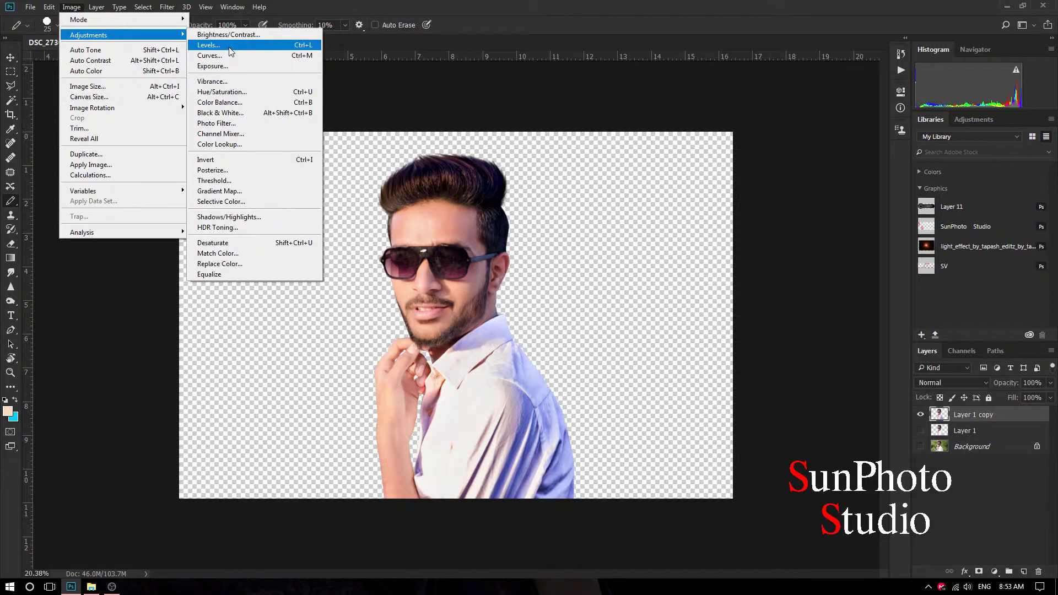
{"action": "left_click", "coordinate": [215, 45]}
{"action": "left_click_drag", "start_coordinate": [907, 233], "coordinate": [901, 234]}
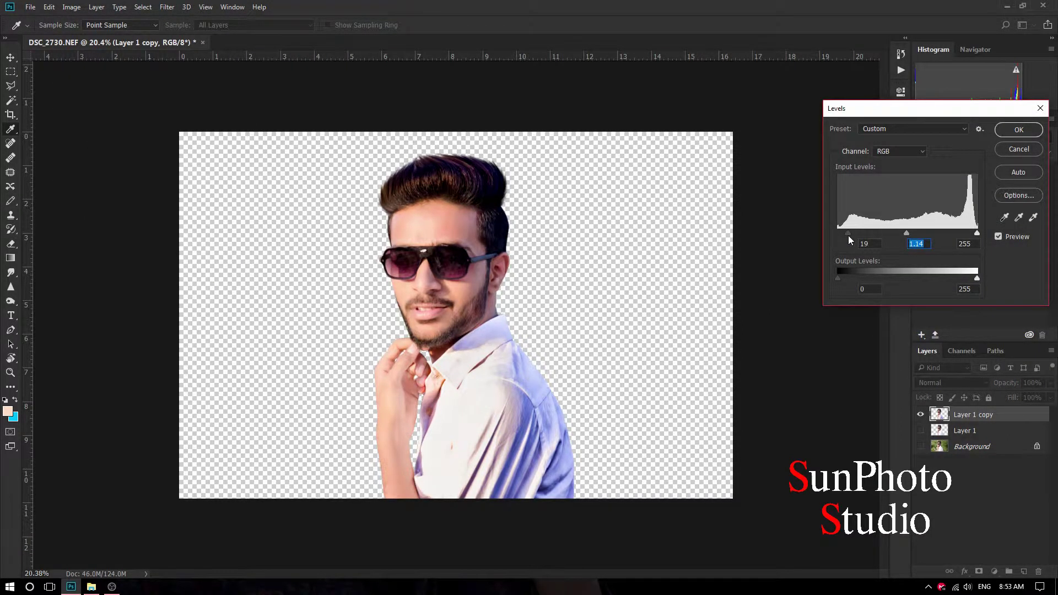
{"action": "key", "text": "Return"}
Load the saved selection of the man and contract it slightly.
{"action": "left_click", "coordinate": [148, 7]}
{"action": "left_click", "coordinate": [166, 221]}
{"action": "left_click", "coordinate": [617, 165]}
{"action": "left_click", "coordinate": [149, 6]}
{"action": "left_click", "coordinate": [323, 170]}
{"action": "key", "text": "Return"}
Duplicate the Background photo layer and make it visible.
{"action": "left_click", "coordinate": [972, 445]}
{"action": "left_click_drag", "start_coordinate": [971, 445], "coordinate": [1024, 571]}
{"action": "left_click", "coordinate": [920, 462]}
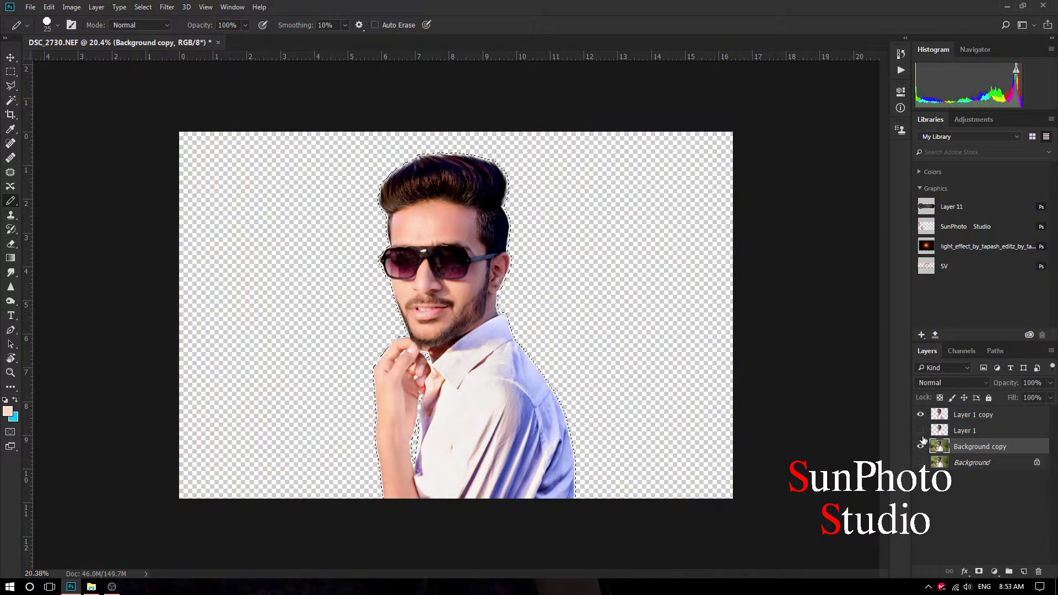
Hide the other layers, Content-Aware Fill the man out of the Background copy, and deselect.
{"action": "left_click", "coordinate": [921, 446]}
{"action": "left_click", "coordinate": [921, 414]}
{"action": "left_click", "coordinate": [49, 7]}
{"action": "left_click", "coordinate": [57, 175]}
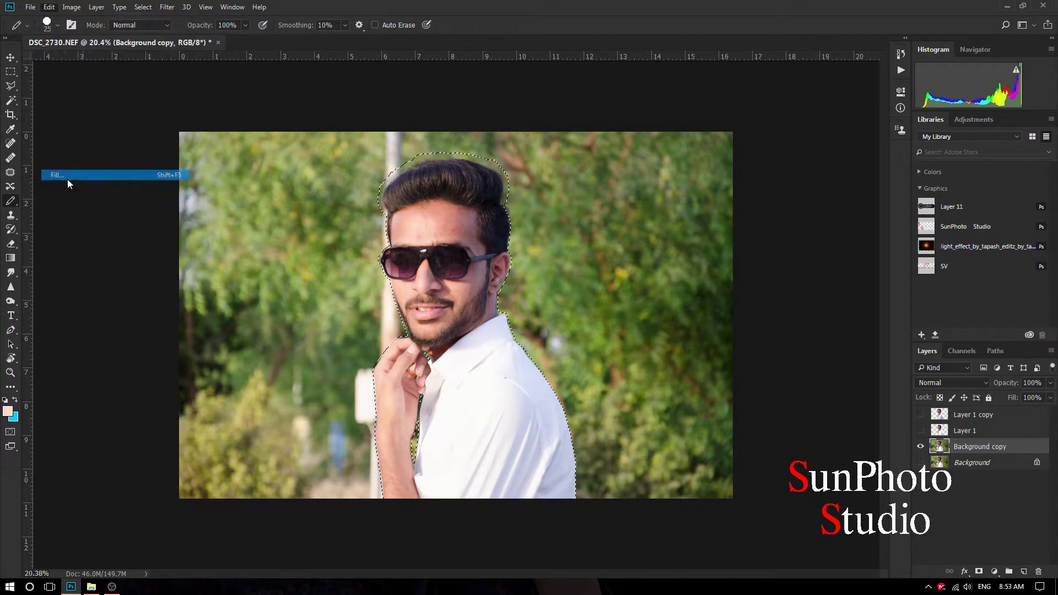
{"action": "left_click", "coordinate": [609, 170]}
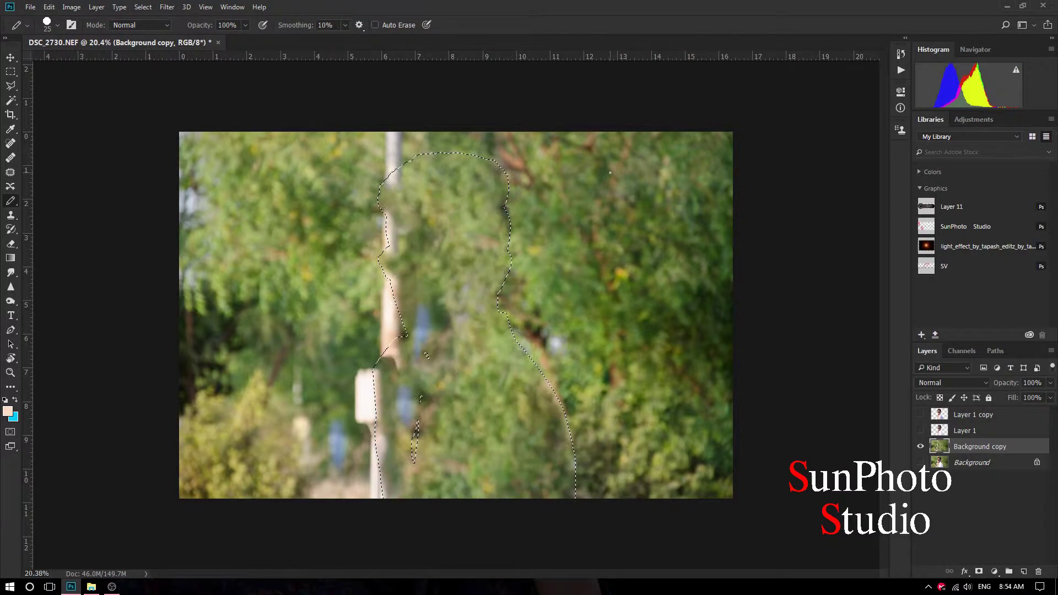
{"action": "left_click", "coordinate": [152, 8]}
{"action": "left_click", "coordinate": [153, 29]}
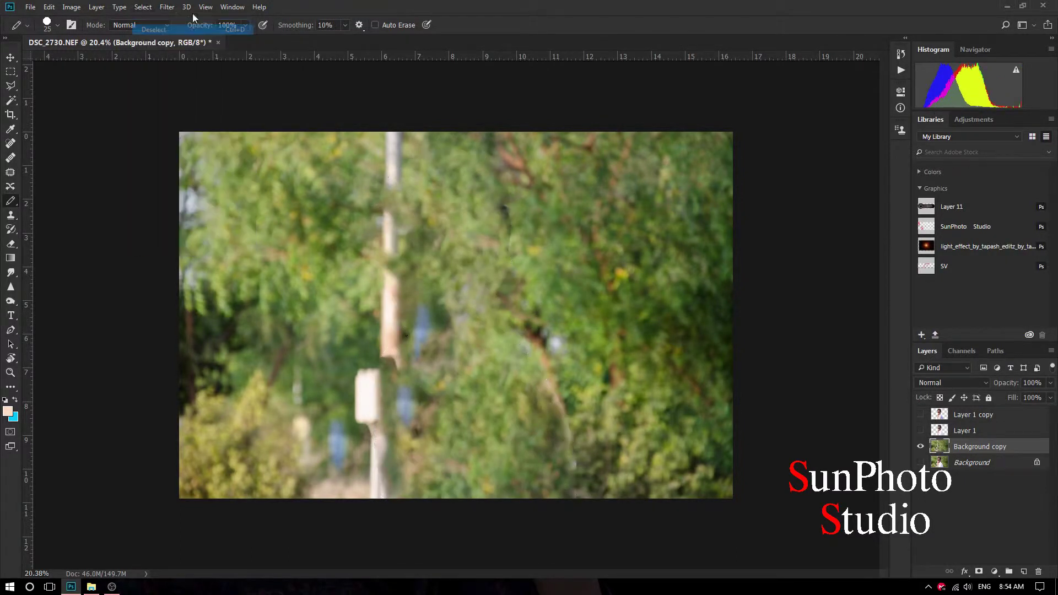
{"action": "left_click", "coordinate": [167, 6]}
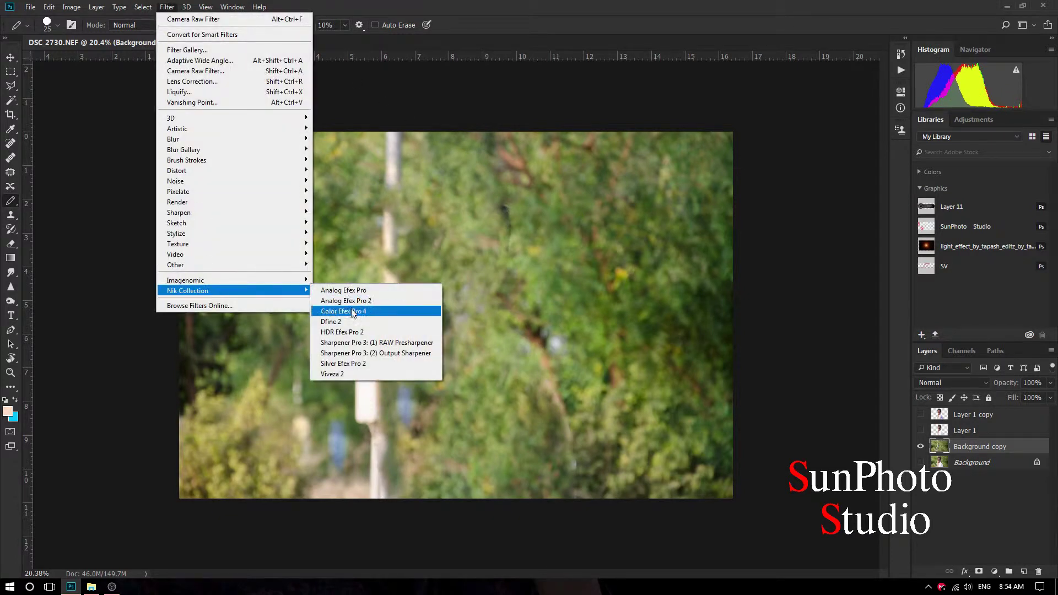
In Color Efex Pro 4, set Dark Contrasts saturation 47%, then add Detail Extractor (saturation 100%, contrast 21%).
{"action": "left_click", "coordinate": [352, 311]}
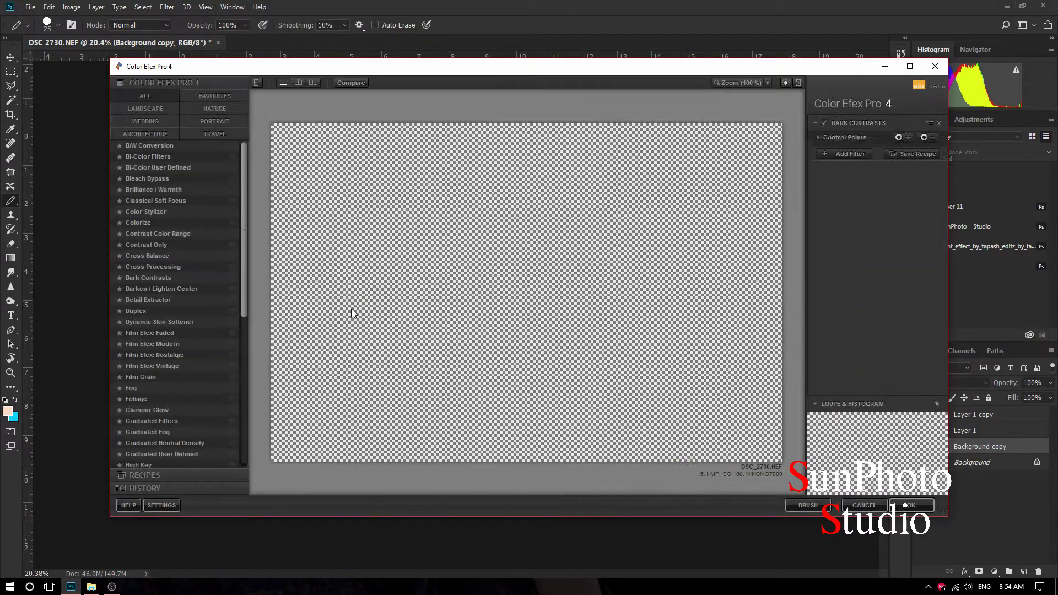
{"action": "left_click_drag", "start_coordinate": [872, 209], "coordinate": [934, 208]}
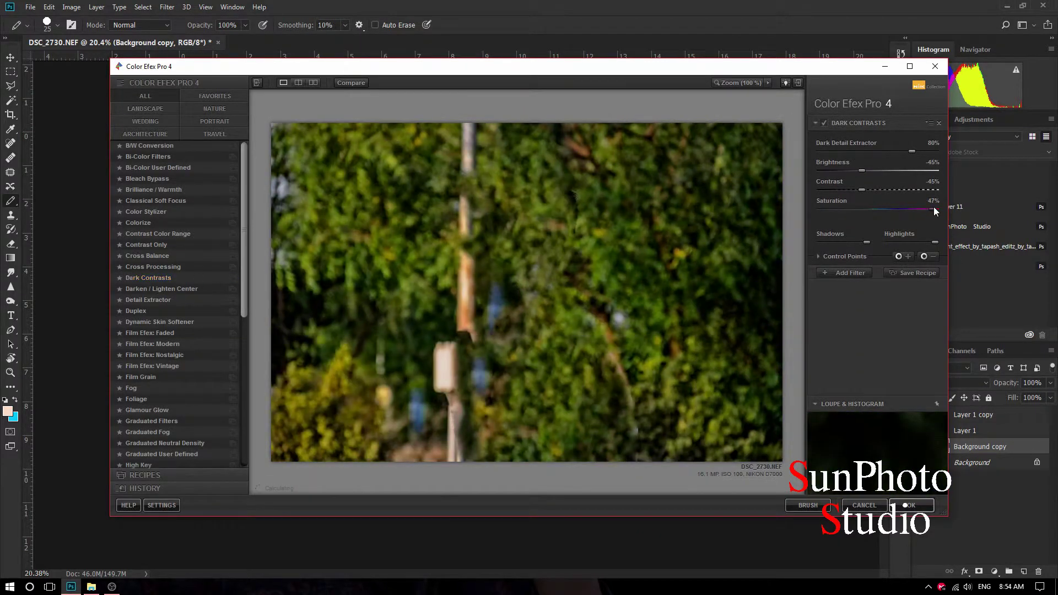
{"action": "left_click", "coordinate": [848, 272]}
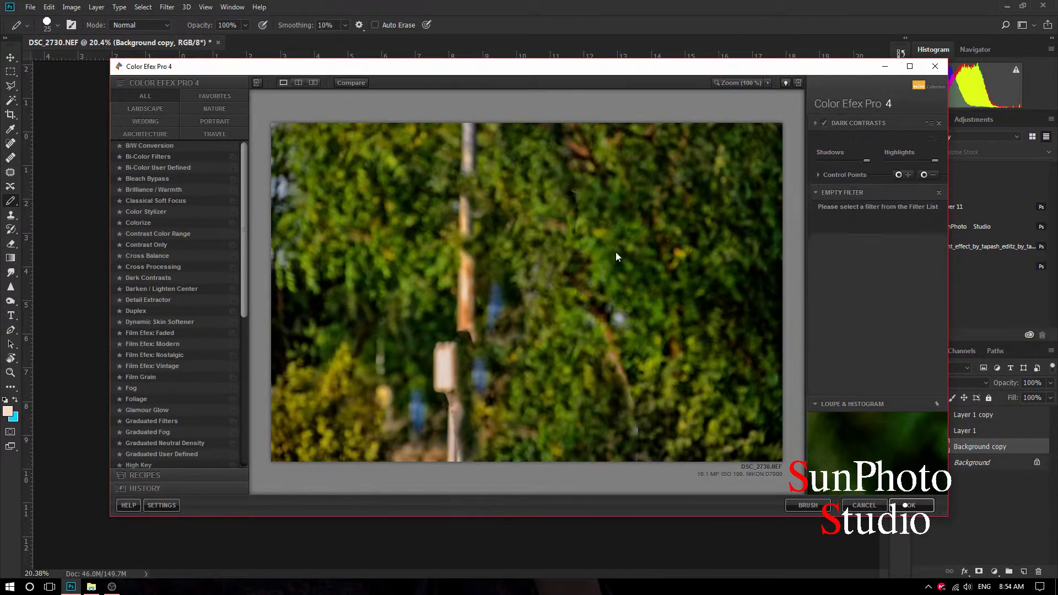
{"action": "left_click", "coordinate": [137, 301]}
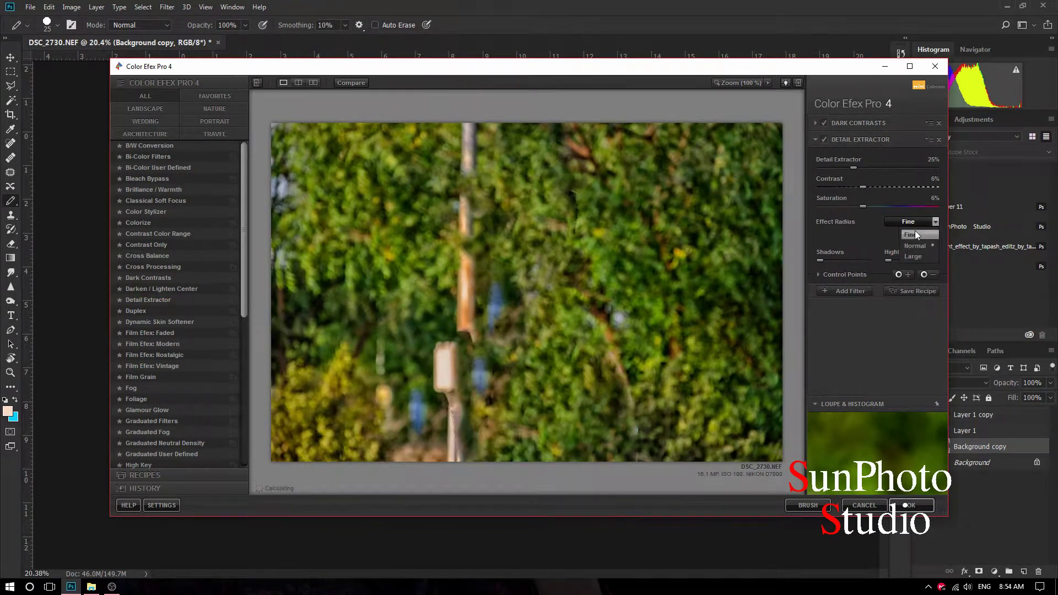
{"action": "left_click_drag", "start_coordinate": [932, 206], "coordinate": [937, 206]}
{"action": "mouse_move", "coordinate": [863, 187]}
{"action": "left_mouse_down"}
{"action": "mouse_move", "coordinate": [875, 187]}
{"action": "mouse_move", "coordinate": [831, 167]}
{"action": "left_mouse_up"}
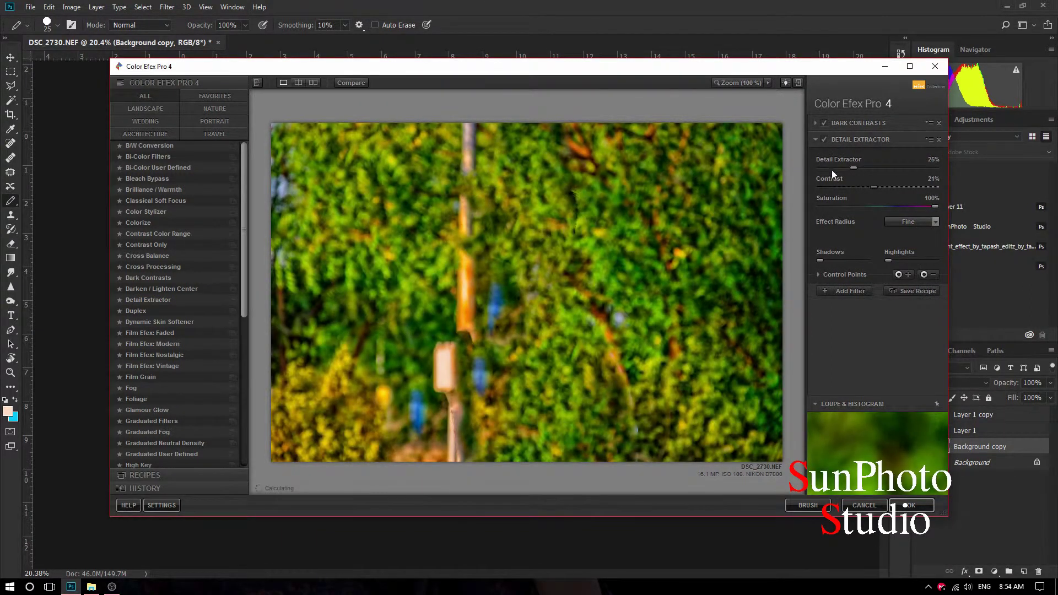
Add Indian Summer with Method 4 and apply the filter stack.
{"action": "left_click", "coordinate": [846, 291]}
{"action": "scroll", "coordinate": [166, 319], "scroll_direction": "down", "scroll_amount": 5}
{"action": "scroll", "coordinate": [182, 331], "scroll_direction": "down", "scroll_amount": 2}
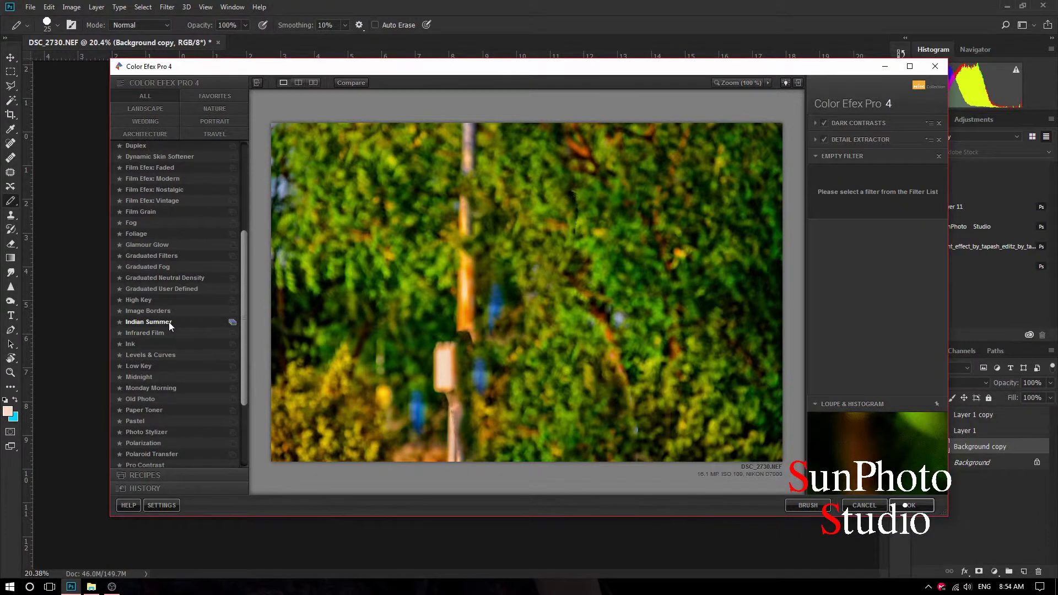
{"action": "left_click", "coordinate": [149, 321]}
{"action": "left_click", "coordinate": [911, 180]}
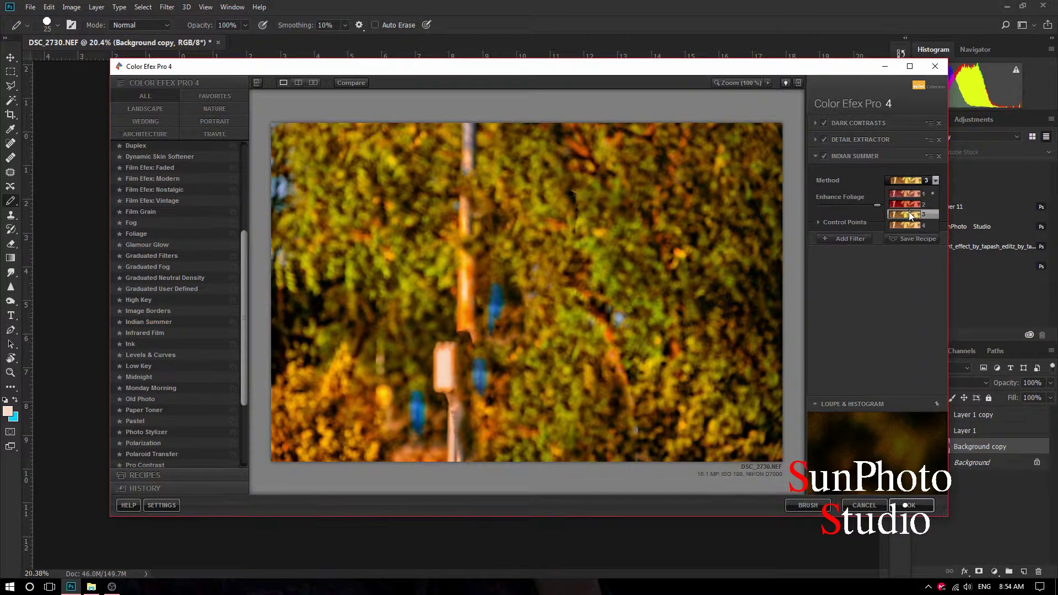
{"action": "left_click", "coordinate": [908, 220]}
{"action": "left_click", "coordinate": [841, 238]}
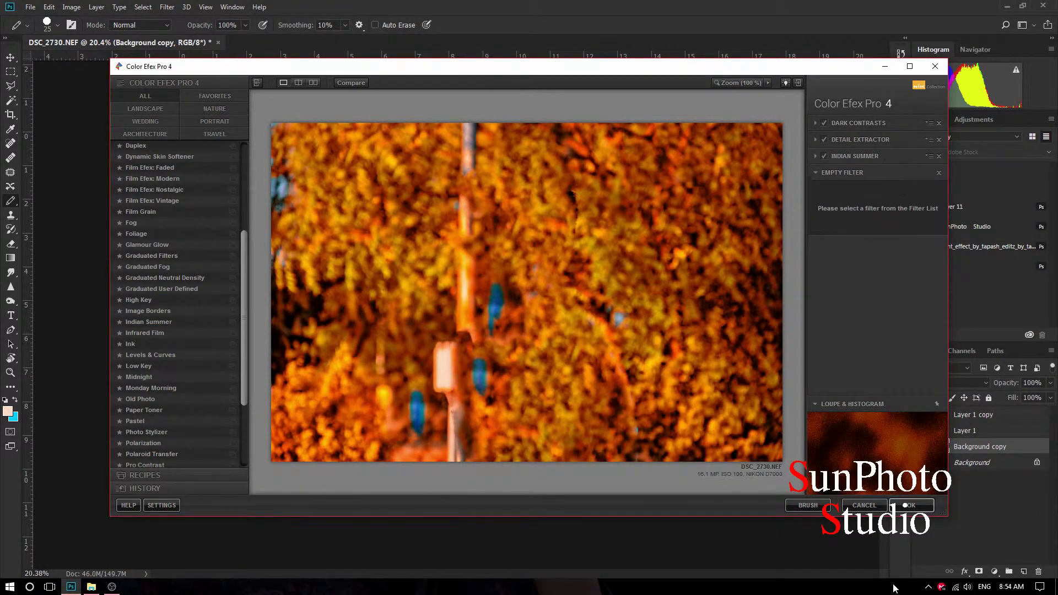
{"action": "left_click", "coordinate": [908, 504]}
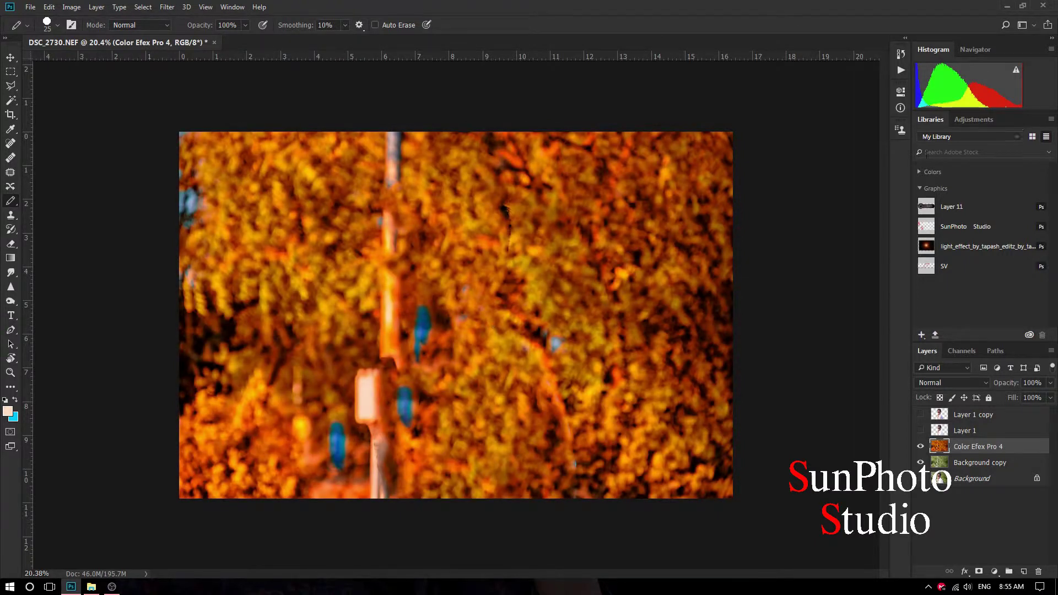
Add a 2Strip.look Color Lookup at 81% opacity and merge it into the Color Efex Pro 4 layer.
{"action": "left_click", "coordinate": [973, 119]}
{"action": "left_click", "coordinate": [1004, 166]}
{"action": "left_click", "coordinate": [843, 123]}
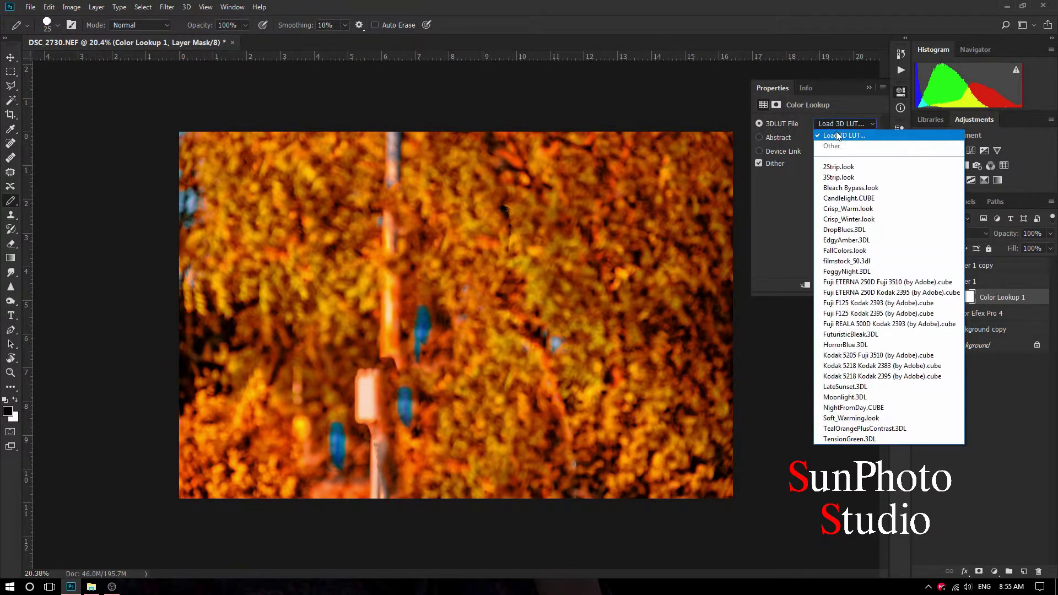
{"action": "left_click", "coordinate": [840, 166]}
{"action": "left_click", "coordinate": [870, 88]}
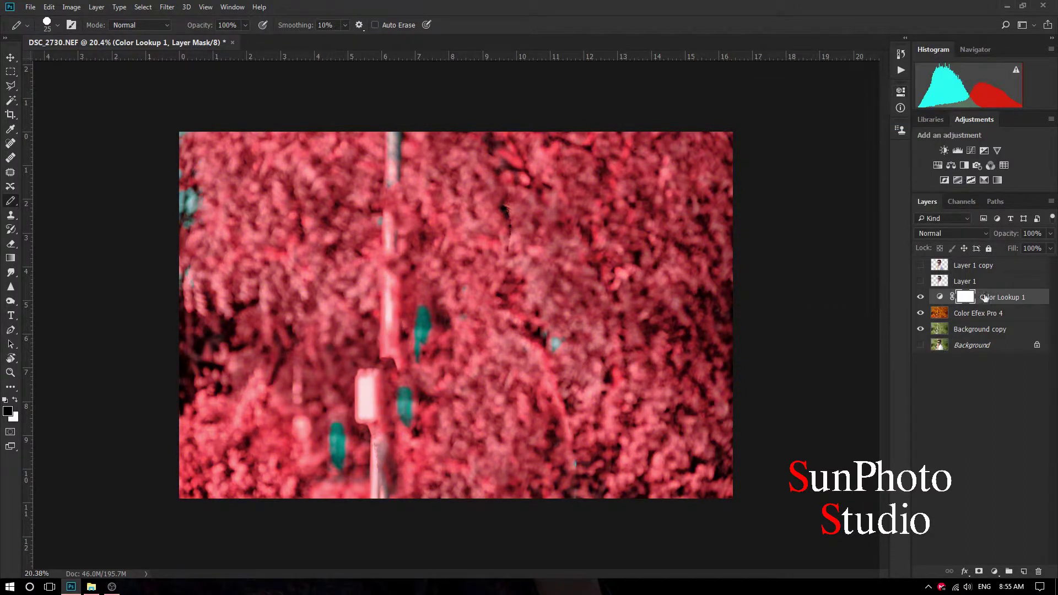
{"action": "left_click_drag", "start_coordinate": [1007, 236], "coordinate": [1000, 313]}
{"action": "right_click", "coordinate": [1002, 302]}
{"action": "left_click", "coordinate": [909, 406]}
In Camera Raw, set Dehaze +100 and a -39 vignette with Roundness +97 and Feather 100.
{"action": "left_click", "coordinate": [167, 7]}
{"action": "left_click", "coordinate": [187, 70]}
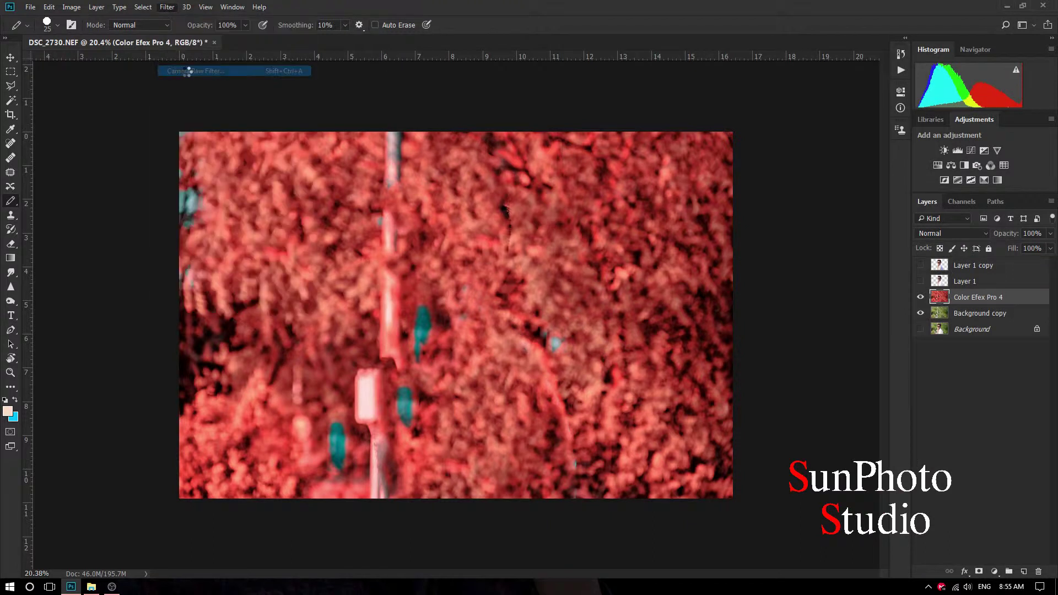
{"action": "left_click", "coordinate": [973, 120]}
{"action": "mouse_move", "coordinate": [970, 303]}
{"action": "left_mouse_down"}
{"action": "mouse_move", "coordinate": [927, 303]}
{"action": "mouse_move", "coordinate": [880, 336]}
{"action": "left_mouse_up"}
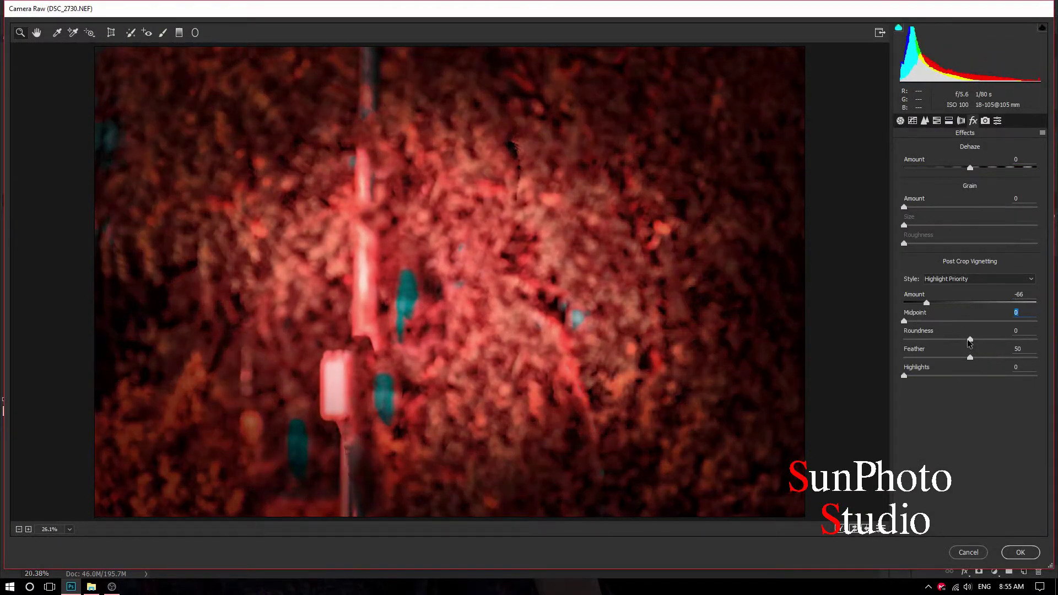
{"action": "left_click_drag", "start_coordinate": [970, 340], "coordinate": [1056, 359]}
{"action": "left_click_drag", "start_coordinate": [972, 367], "coordinate": [1056, 422]}
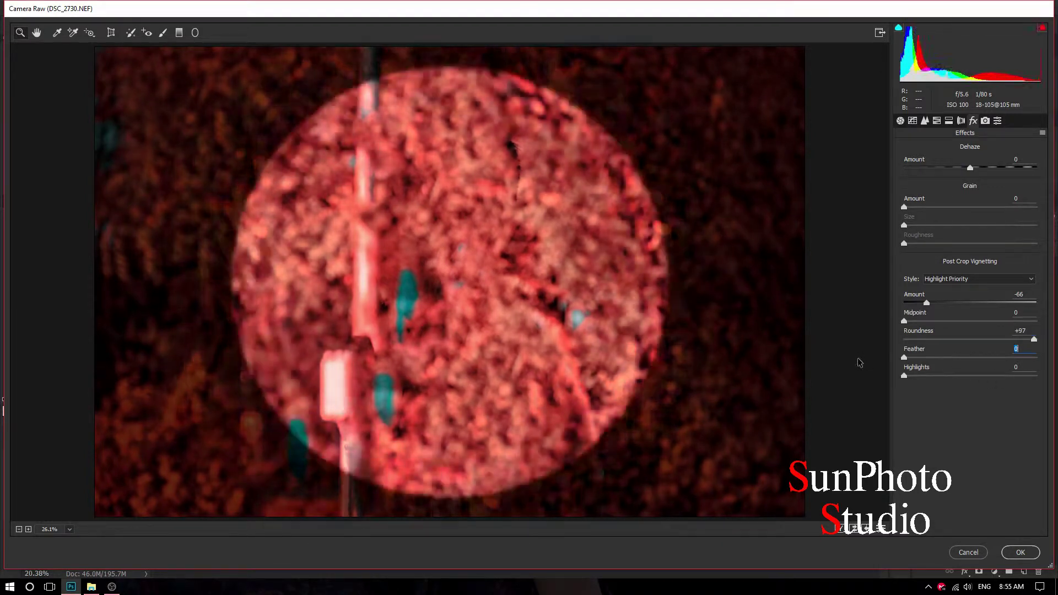
{"action": "type", "text": "100"}
{"action": "left_click_drag", "start_coordinate": [928, 307], "coordinate": [946, 307]}
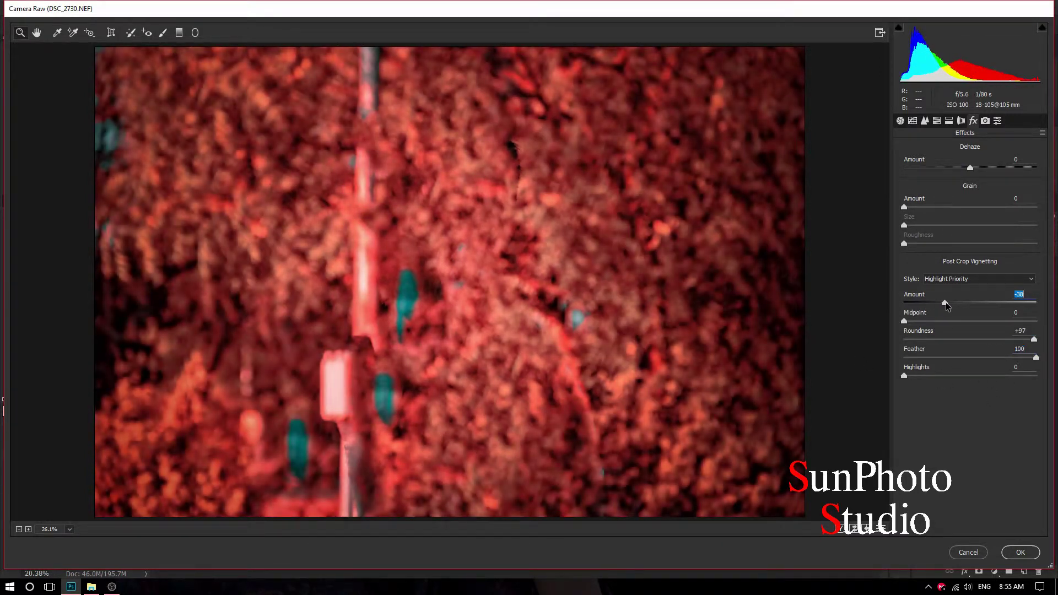
{"action": "left_click_drag", "start_coordinate": [970, 168], "coordinate": [1056, 177]}
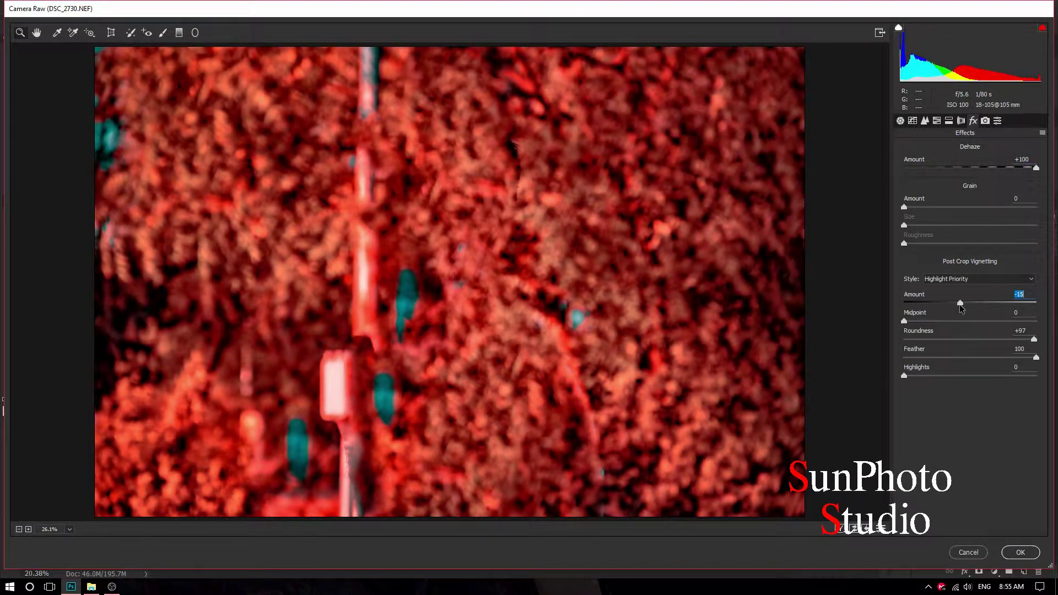
{"action": "left_click_drag", "start_coordinate": [940, 307], "coordinate": [959, 307]}
Apply the Camera Raw effects, then show and select the Layer 1 copy cut-out.
{"action": "left_click", "coordinate": [1020, 552]}
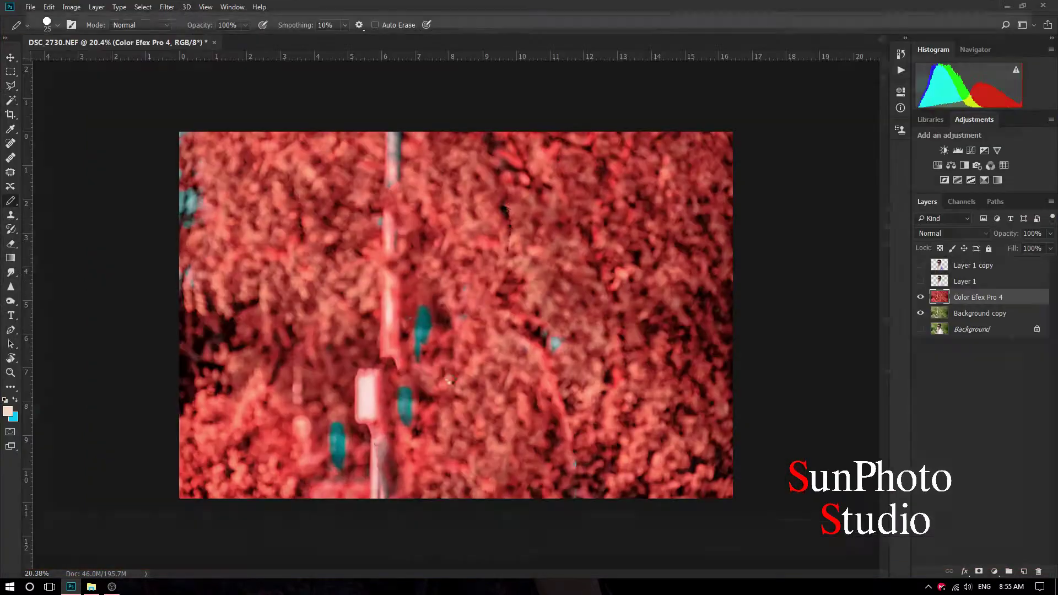
{"action": "left_click", "coordinate": [921, 265]}
{"action": "scroll", "coordinate": [455, 315], "scroll_direction": "up", "scroll_amount": 1}
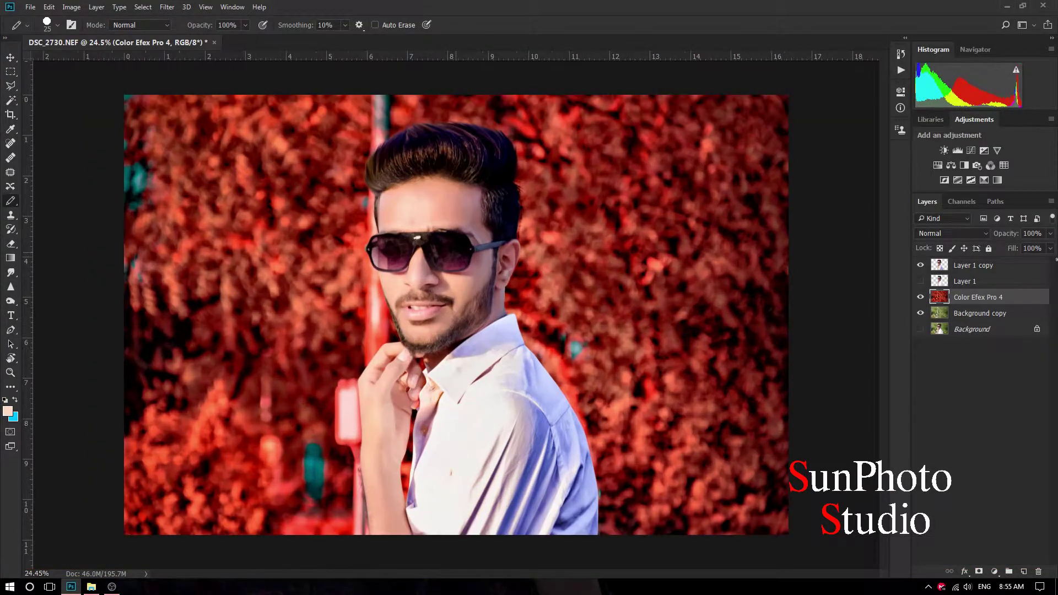
{"action": "scroll", "coordinate": [499, 260], "scroll_direction": "down", "scroll_amount": 1}
{"action": "left_click", "coordinate": [972, 269]}
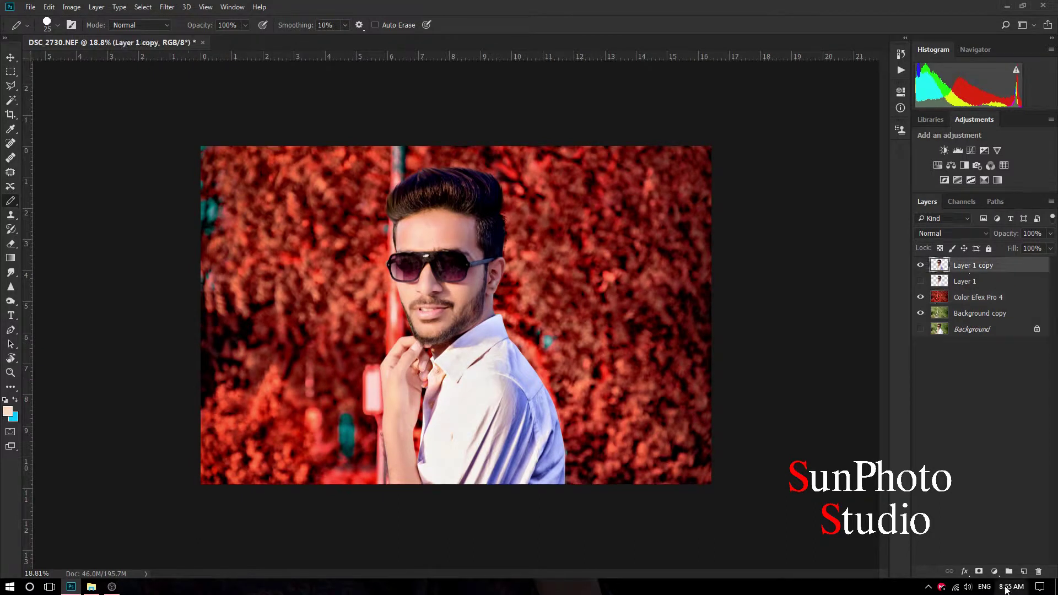
Add a pure red (#ff0000) Photo Filter at 29% density clipped to the cut-out man.
{"action": "left_click", "coordinate": [996, 572]}
{"action": "left_click", "coordinate": [983, 476]}
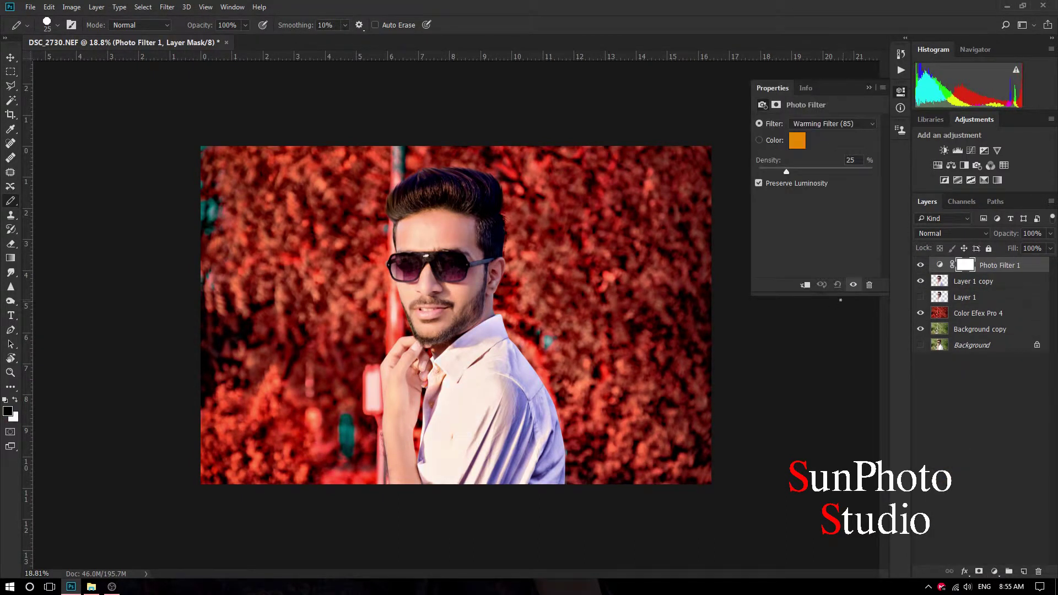
{"action": "left_click", "coordinate": [796, 140]}
{"action": "type", "text": "ff0000"}
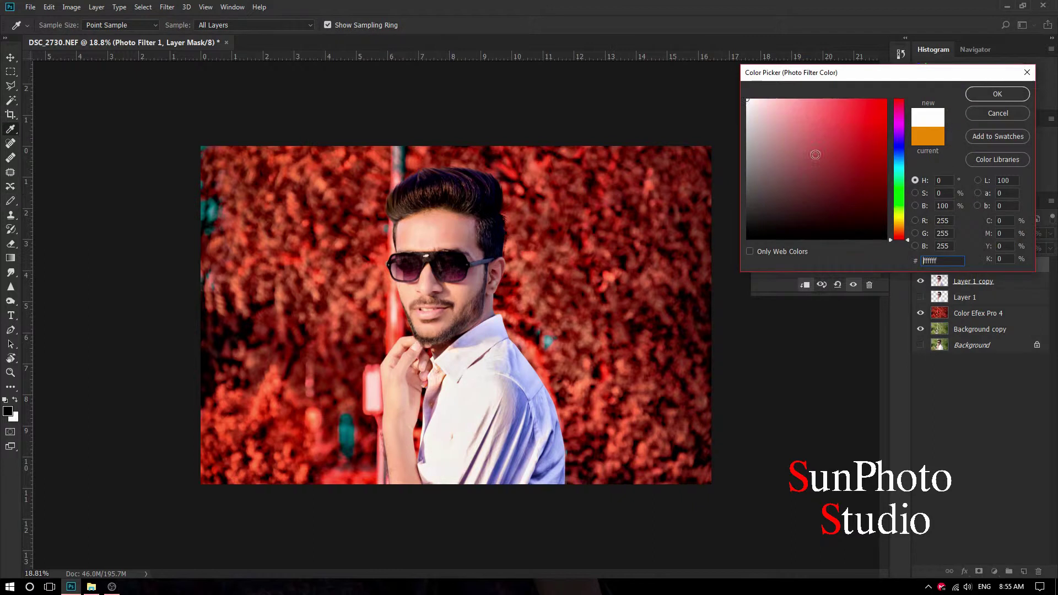
{"action": "left_click", "coordinate": [986, 95]}
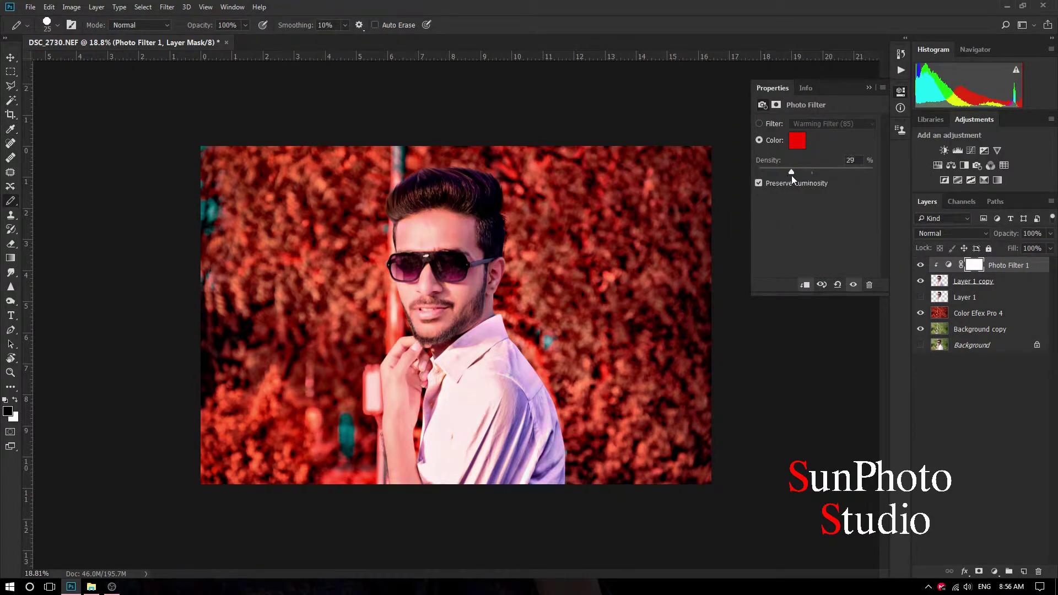
{"action": "left_click", "coordinate": [869, 88]}
{"action": "left_click", "coordinate": [978, 313]}
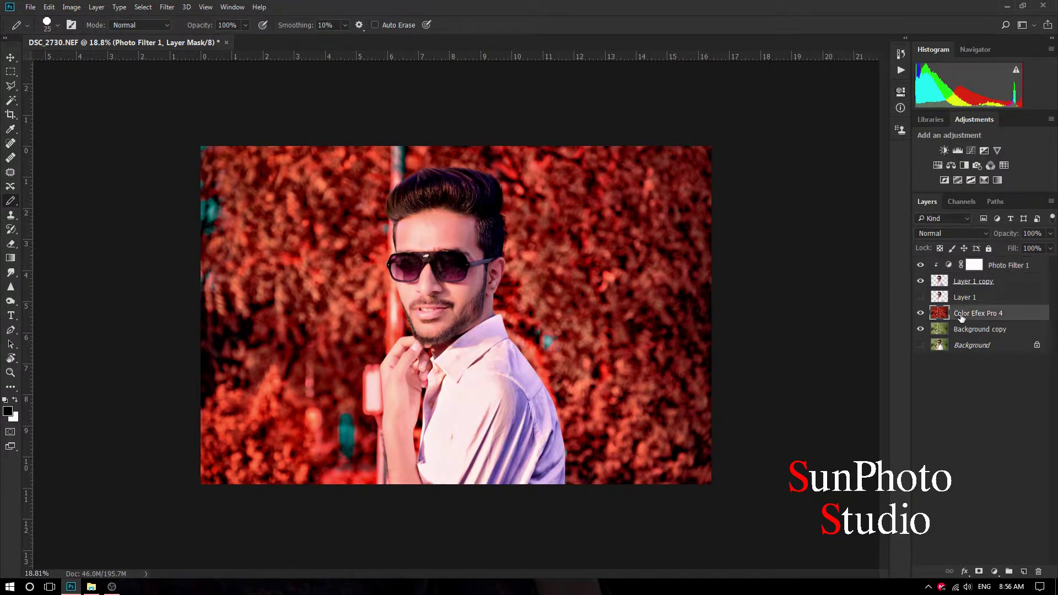
{"action": "left_click", "coordinate": [166, 8]}
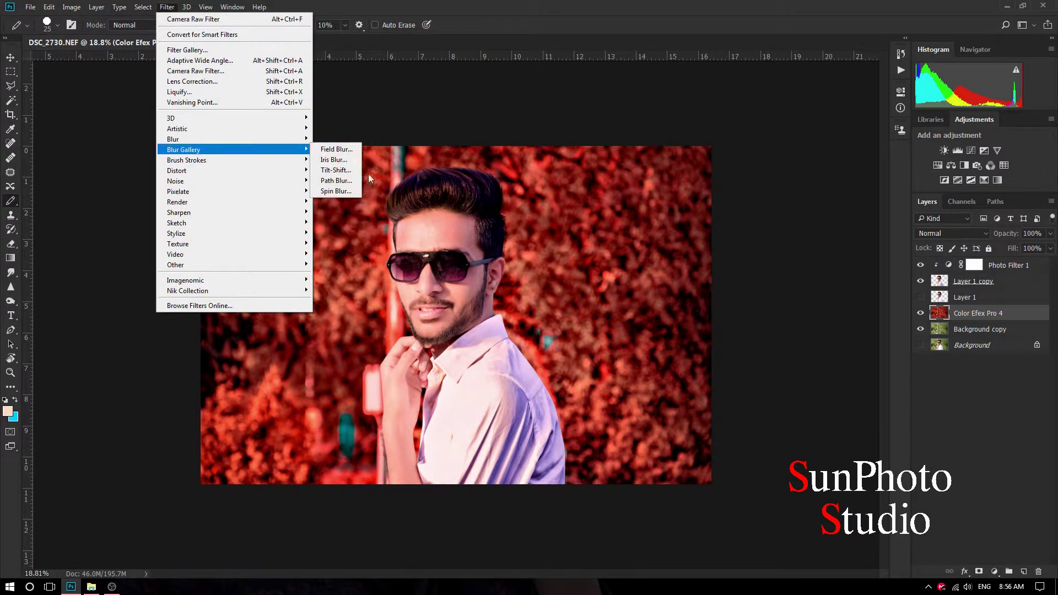
Apply a 95 px Tilt-Shift blur with Light Bokeh about 55% and Light Range 118–119.
{"action": "left_click", "coordinate": [336, 170]}
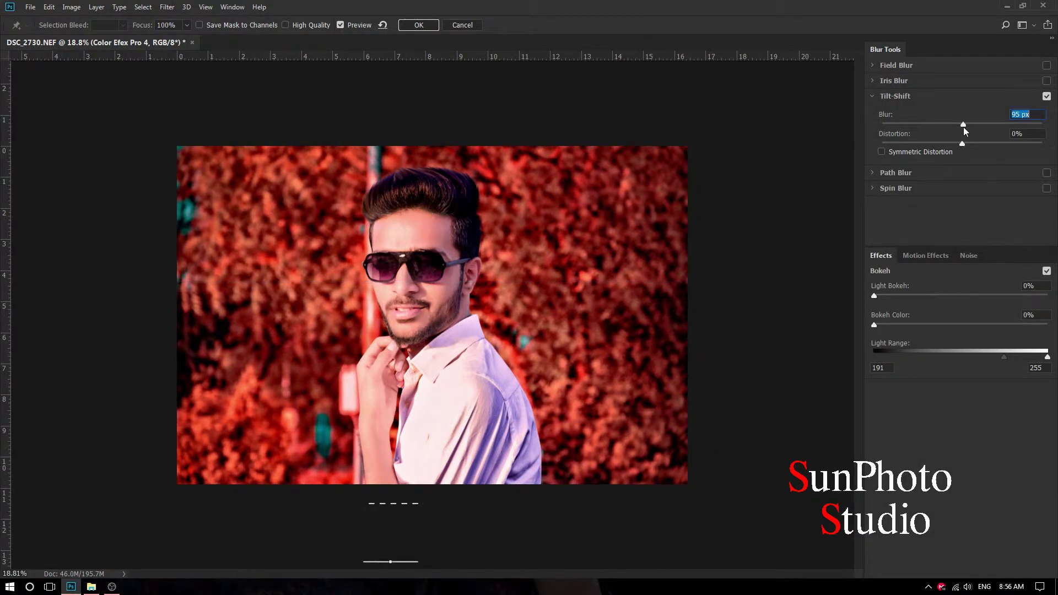
{"action": "left_click", "coordinate": [1009, 296]}
{"action": "mouse_move", "coordinate": [1004, 357]}
{"action": "left_mouse_down"}
{"action": "mouse_move", "coordinate": [918, 359]}
{"action": "mouse_move", "coordinate": [936, 357]}
{"action": "left_mouse_up"}
{"action": "left_click_drag", "start_coordinate": [1048, 357], "coordinate": [936, 358]}
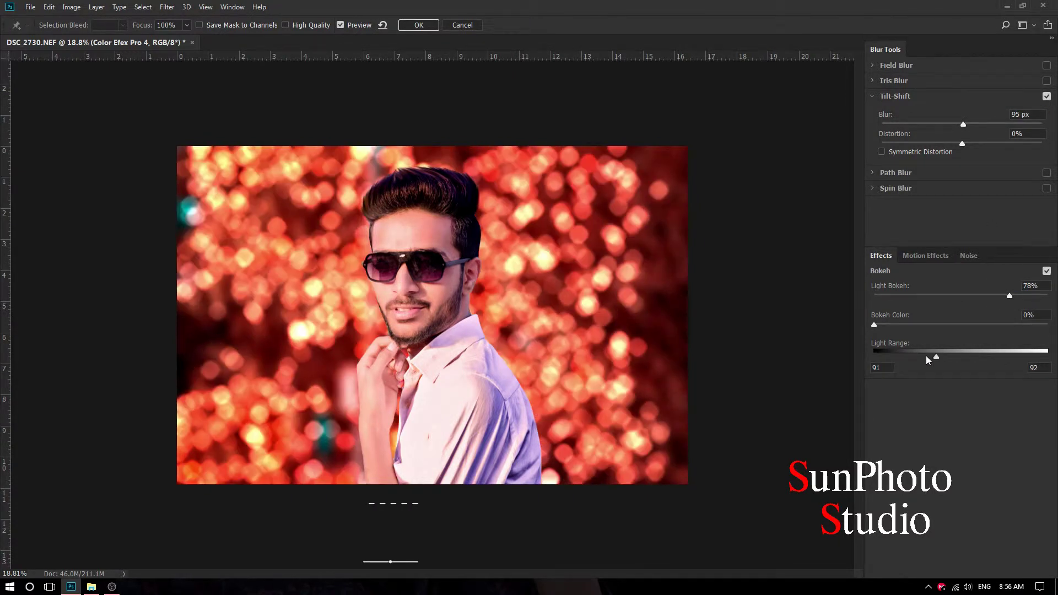
{"action": "left_click", "coordinate": [979, 295]}
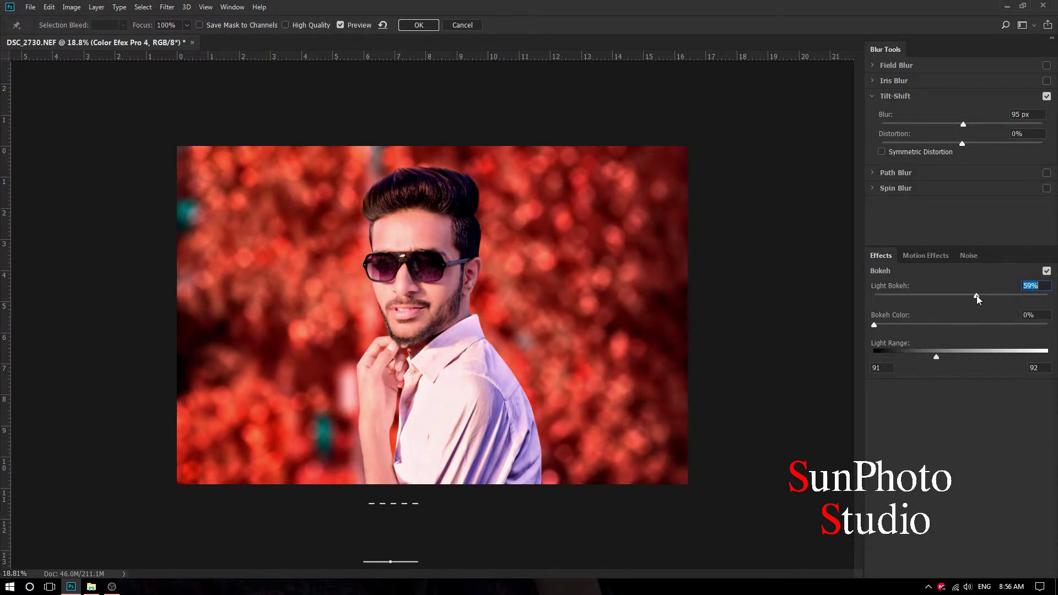
{"action": "left_click", "coordinate": [955, 355]}
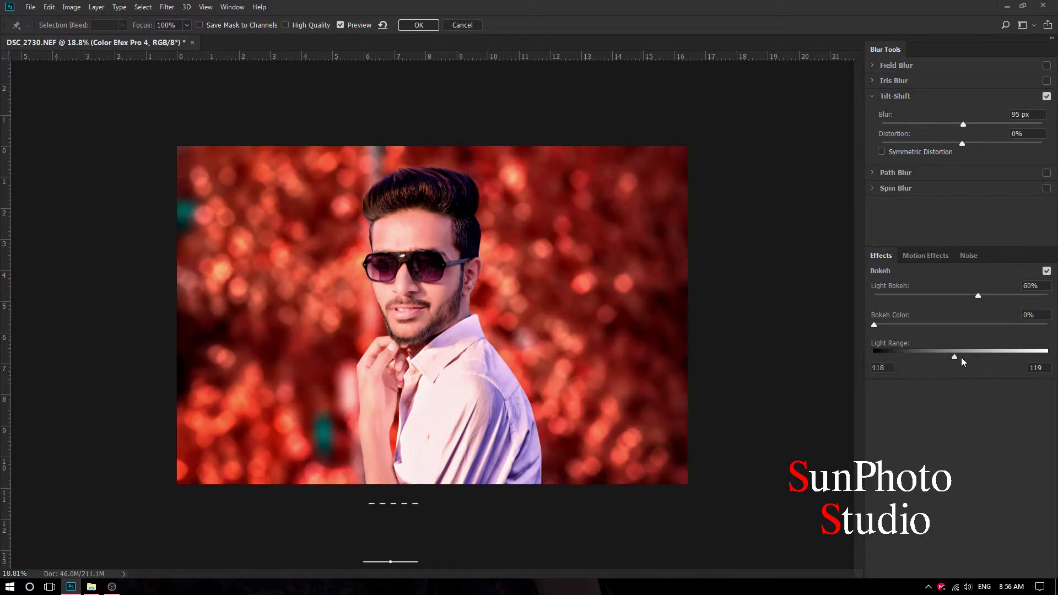
{"action": "left_click_drag", "start_coordinate": [981, 296], "coordinate": [970, 296]}
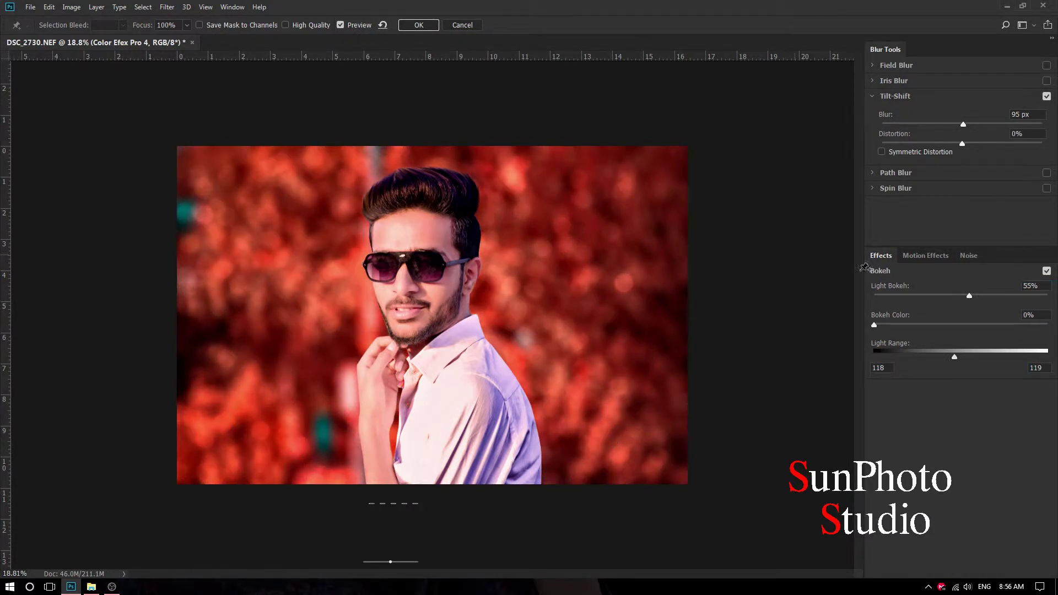
{"action": "left_click", "coordinate": [984, 296]}
{"action": "left_click", "coordinate": [419, 26]}
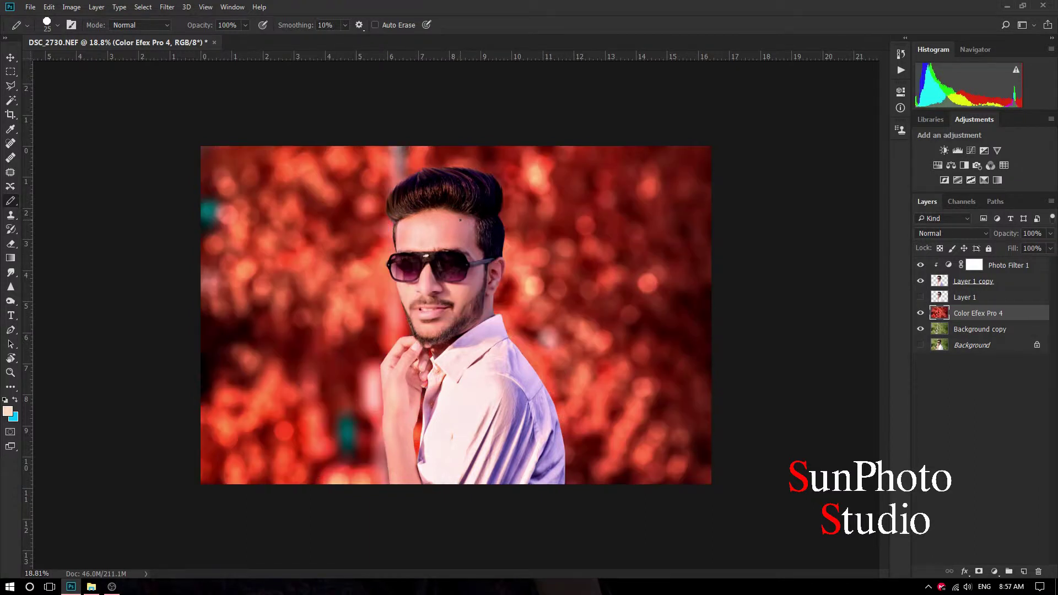
Delete Layer 1 and merge Photo Filter 1 through Color Efex Pro 4 into one layer.
{"action": "left_click", "coordinate": [957, 301]}
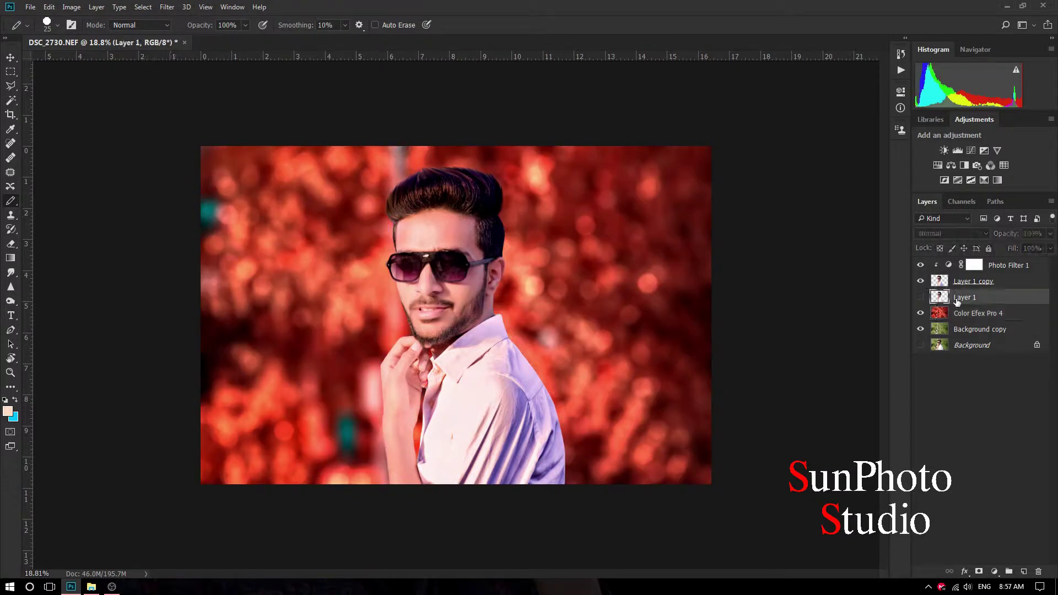
{"action": "key", "text": "Delete"}
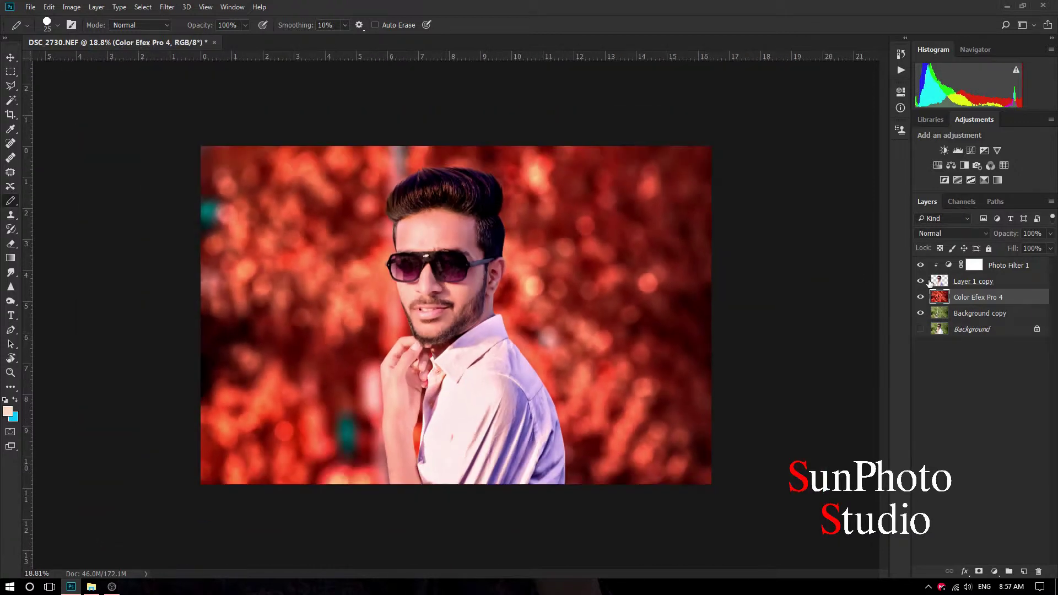
{"action": "left_click", "coordinate": [973, 313]}
{"action": "left_click", "coordinate": [1007, 266], "text": "shift"}
{"action": "right_click", "coordinate": [1005, 281]}
{"action": "left_click", "coordinate": [885, 403]}
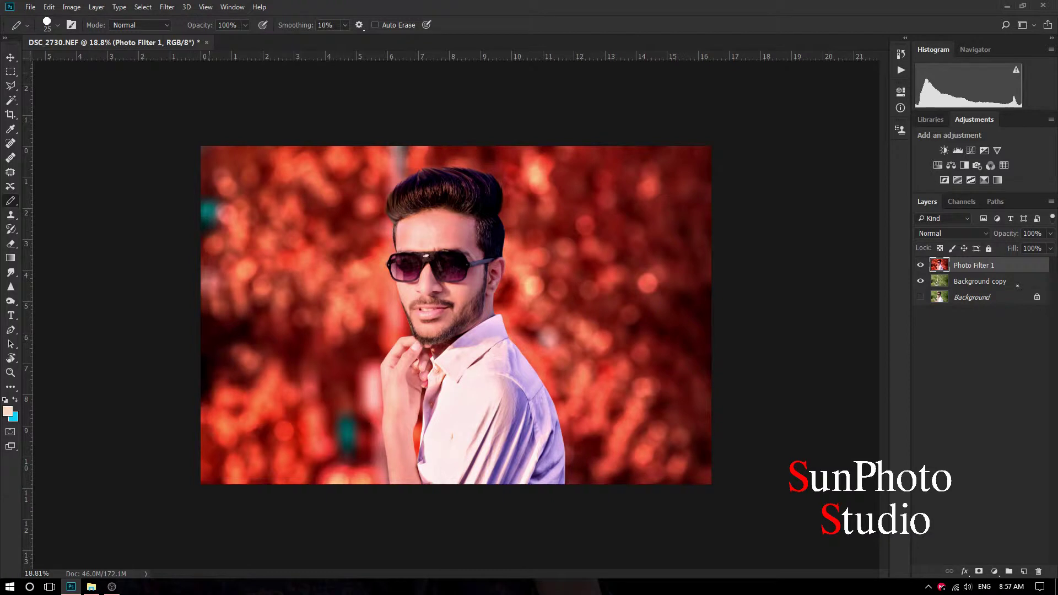
Duplicate the merged layer, apply Camera Raw Clarity +23, and duplicate that copy again.
{"action": "left_click_drag", "start_coordinate": [1017, 268], "coordinate": [1023, 572]}
{"action": "left_click", "coordinate": [166, 7]}
{"action": "left_click", "coordinate": [208, 71]}
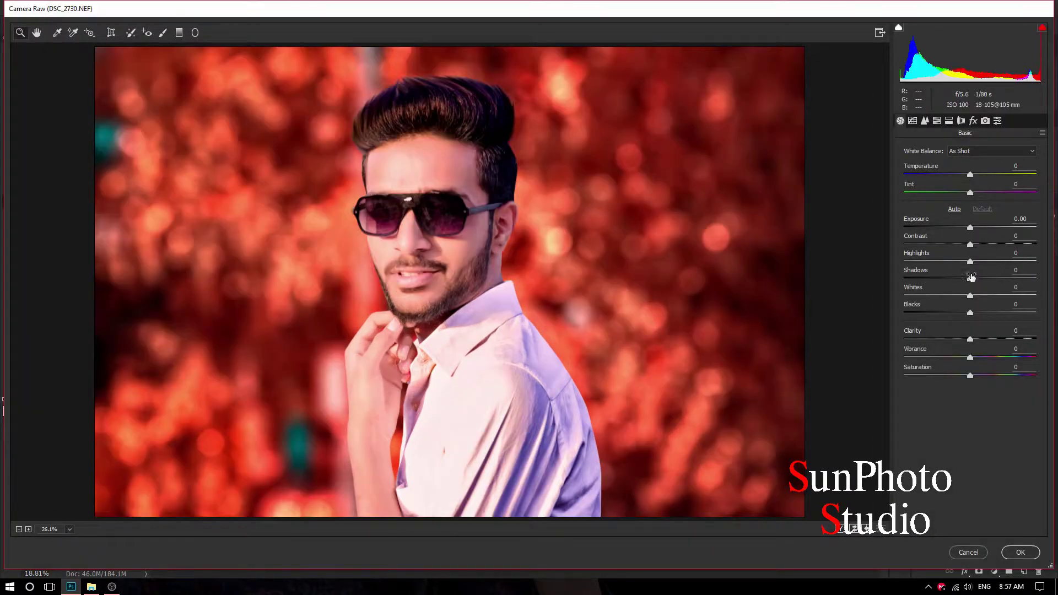
{"action": "left_click", "coordinate": [1019, 552]}
{"action": "scroll", "coordinate": [610, 277], "scroll_direction": "up", "scroll_amount": 1}
{"action": "left_click_drag", "start_coordinate": [997, 268], "coordinate": [1022, 571]}
{"action": "left_click", "coordinate": [167, 6]}
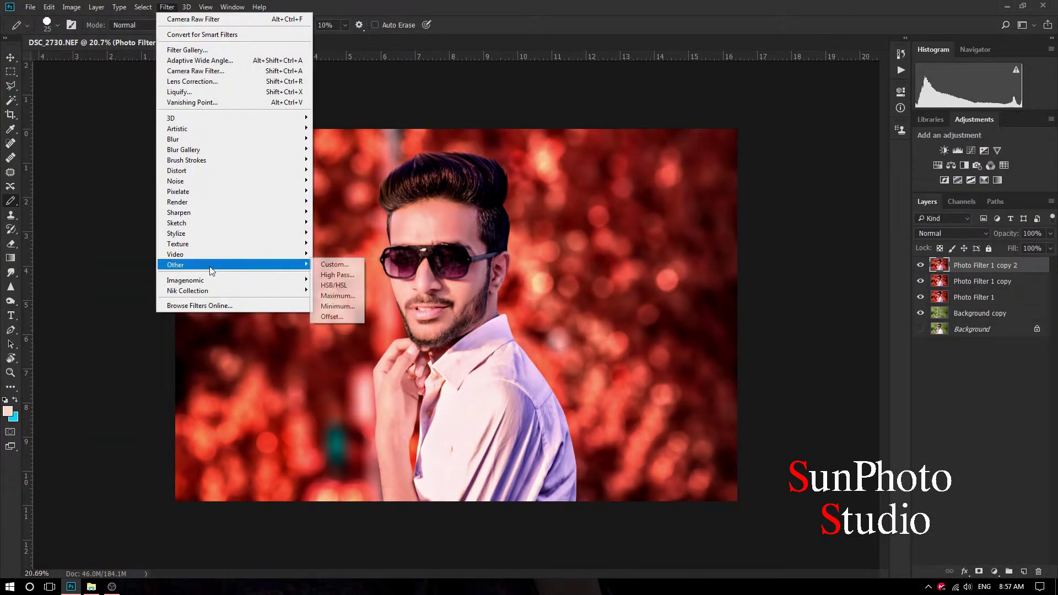
Sharpen the portrait with a High Pass layer in Overlay mode and merge it down.
{"action": "left_click", "coordinate": [337, 275]}
{"action": "left_click", "coordinate": [585, 155]}
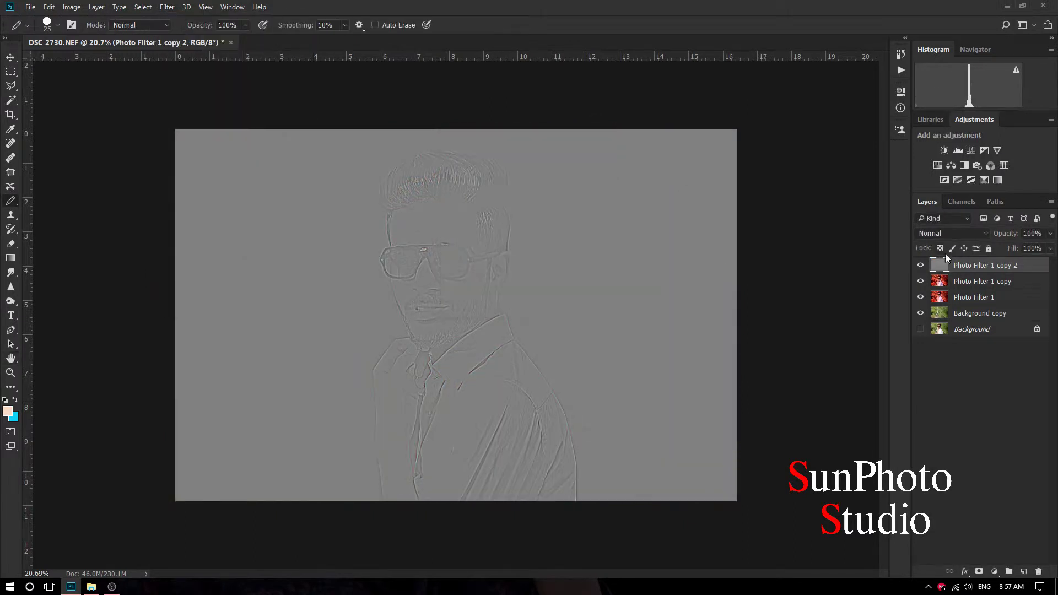
{"action": "left_click", "coordinate": [948, 233]}
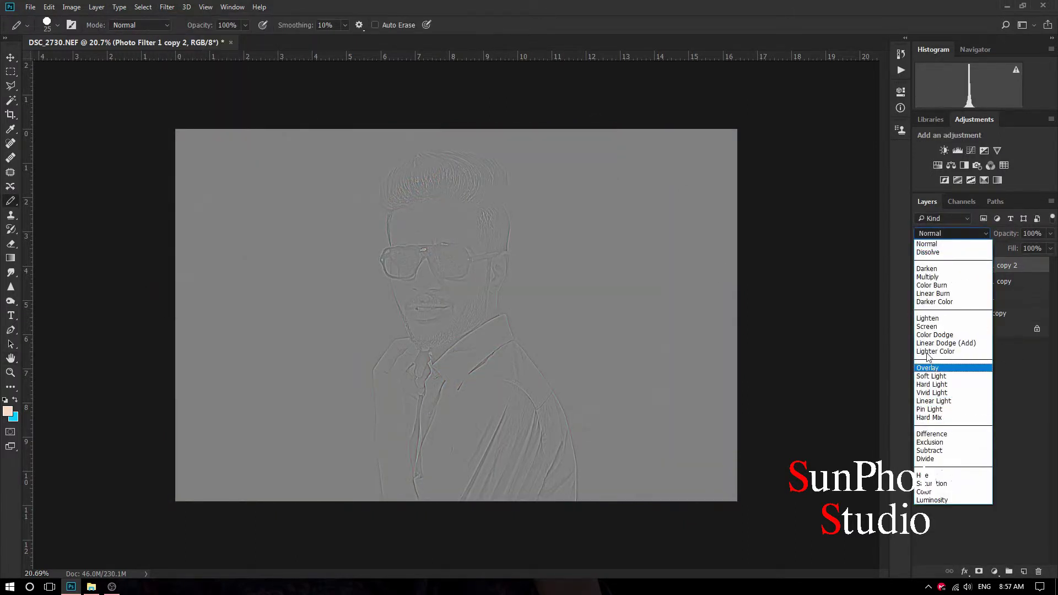
{"action": "left_click", "coordinate": [929, 368]}
{"action": "right_click", "coordinate": [970, 264]}
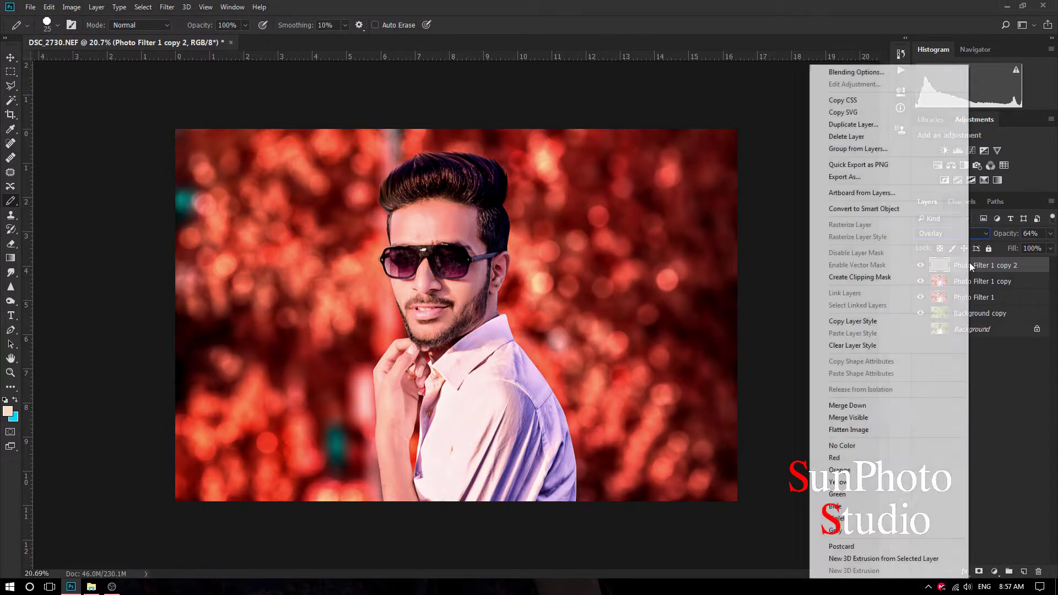
{"action": "left_click", "coordinate": [843, 404]}
Apply the Oil Paint filter to the merged layer.
{"action": "left_click", "coordinate": [166, 8]}
{"action": "mouse_move", "coordinate": [179, 213]}
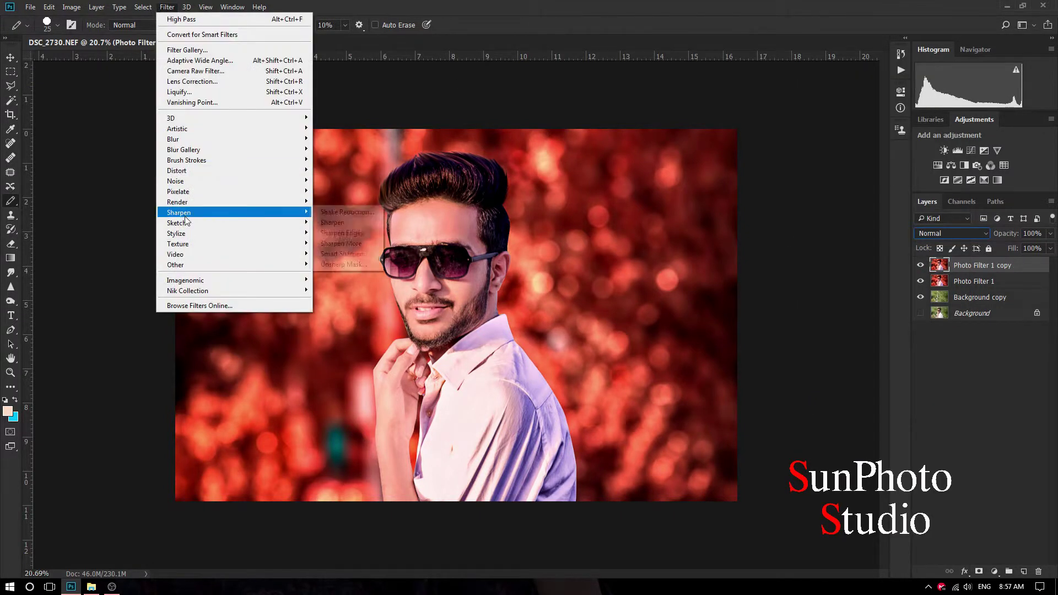
{"action": "left_click", "coordinate": [336, 284]}
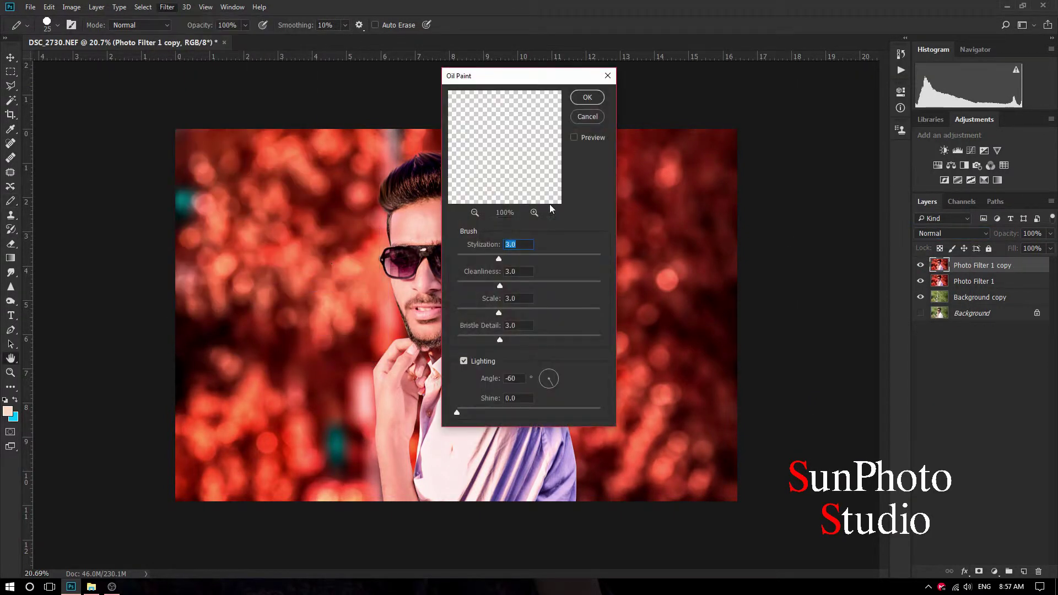
{"action": "left_click", "coordinate": [573, 137]}
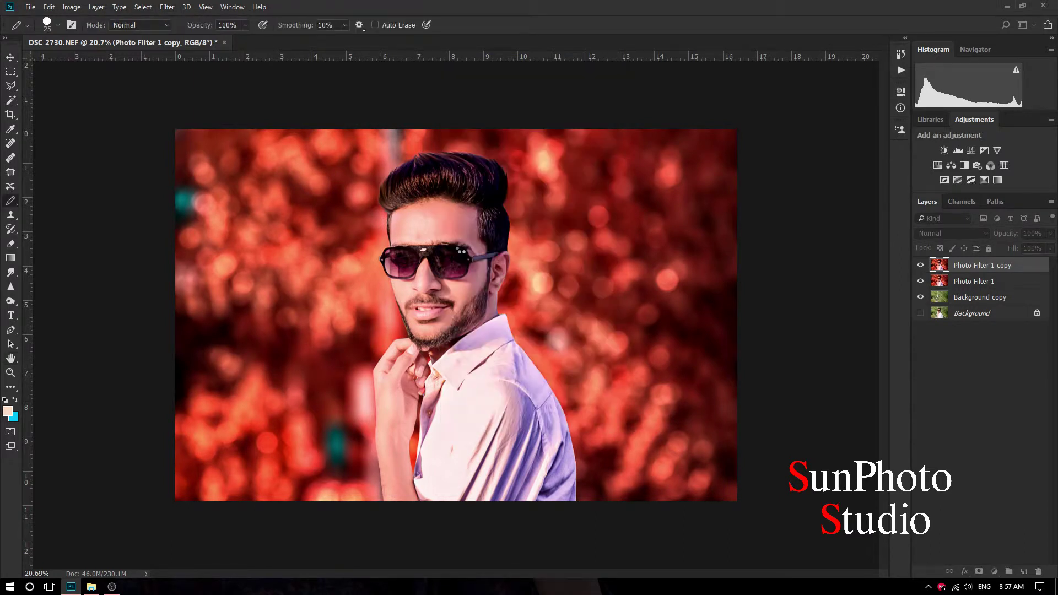
{"action": "scroll", "coordinate": [445, 329], "scroll_direction": "up", "scroll_amount": 3}
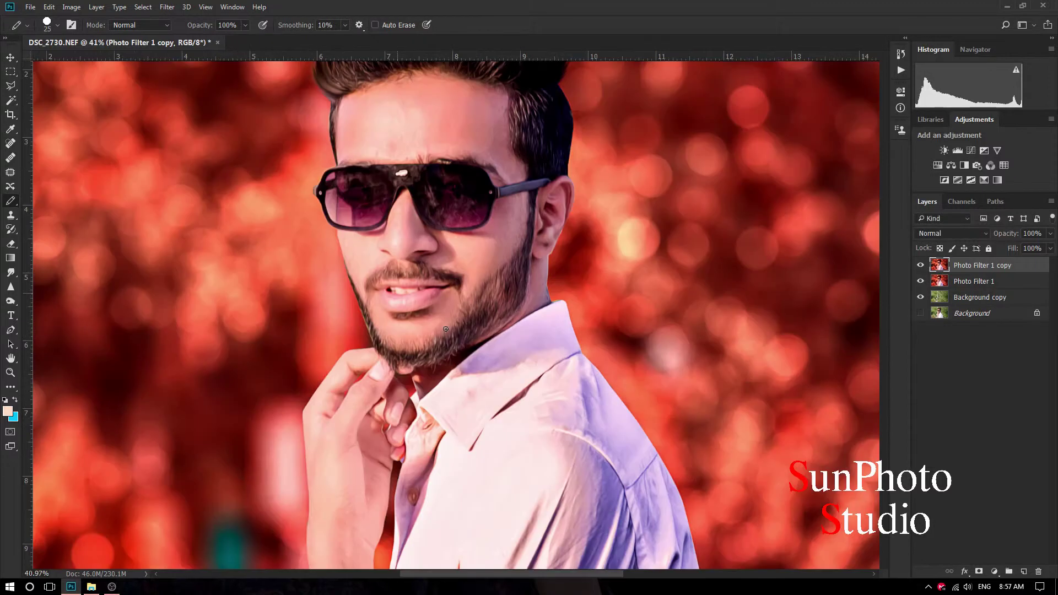
{"action": "scroll", "coordinate": [445, 329], "scroll_direction": "up", "scroll_amount": 2}
Duplicate the oil-painted layer and open the copy in the Camera Raw Filter.
{"action": "scroll", "coordinate": [446, 329], "scroll_direction": "down", "scroll_amount": 2}
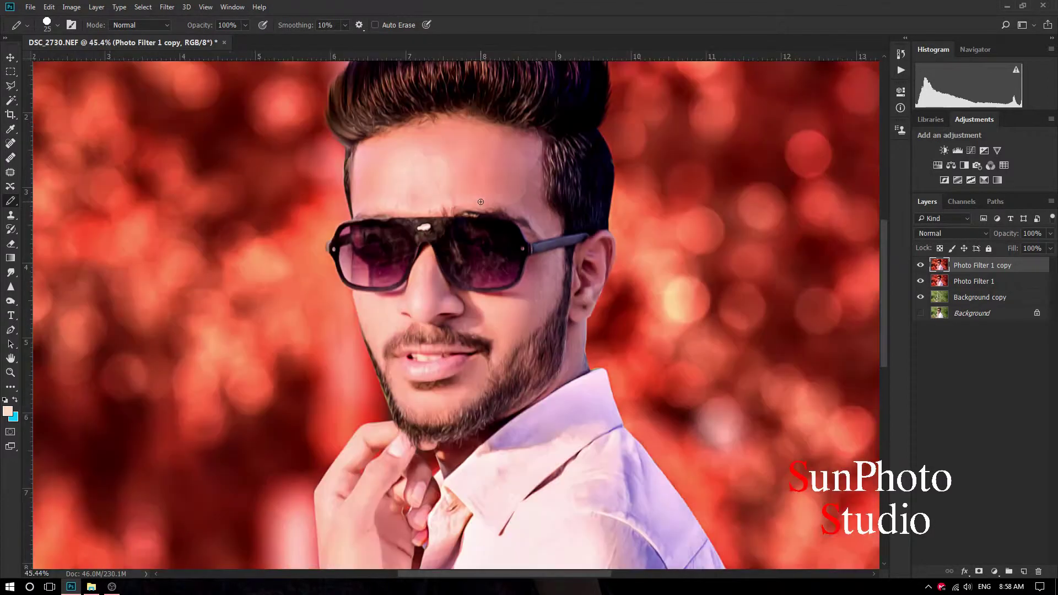
{"action": "scroll", "coordinate": [554, 192], "scroll_direction": "down", "scroll_amount": 2}
{"action": "scroll", "coordinate": [555, 192], "scroll_direction": "down", "scroll_amount": 1}
{"action": "left_click_drag", "start_coordinate": [1015, 265], "coordinate": [1024, 571]}
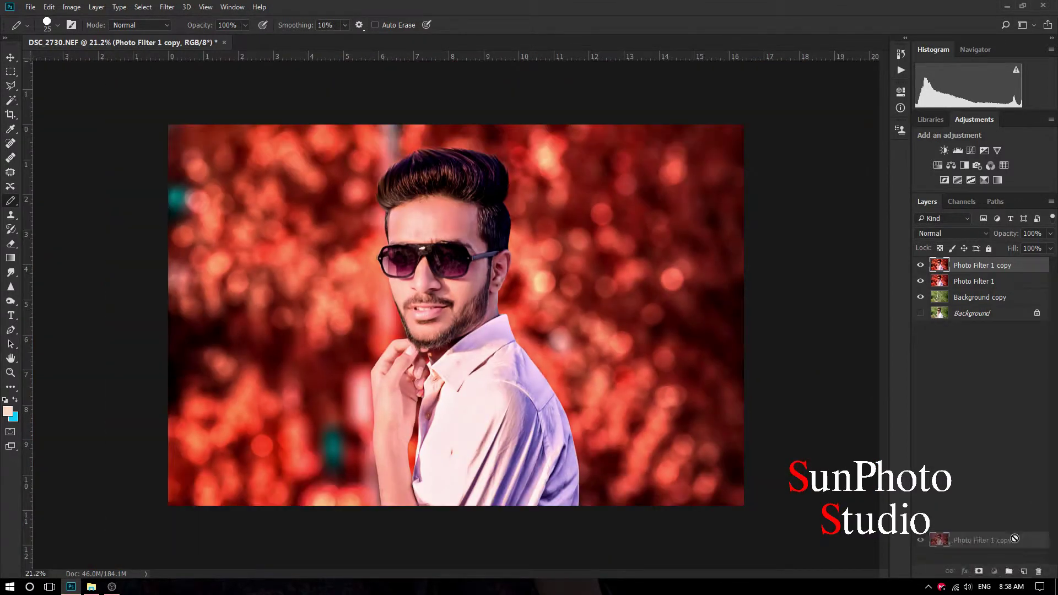
{"action": "left_click", "coordinate": [167, 7]}
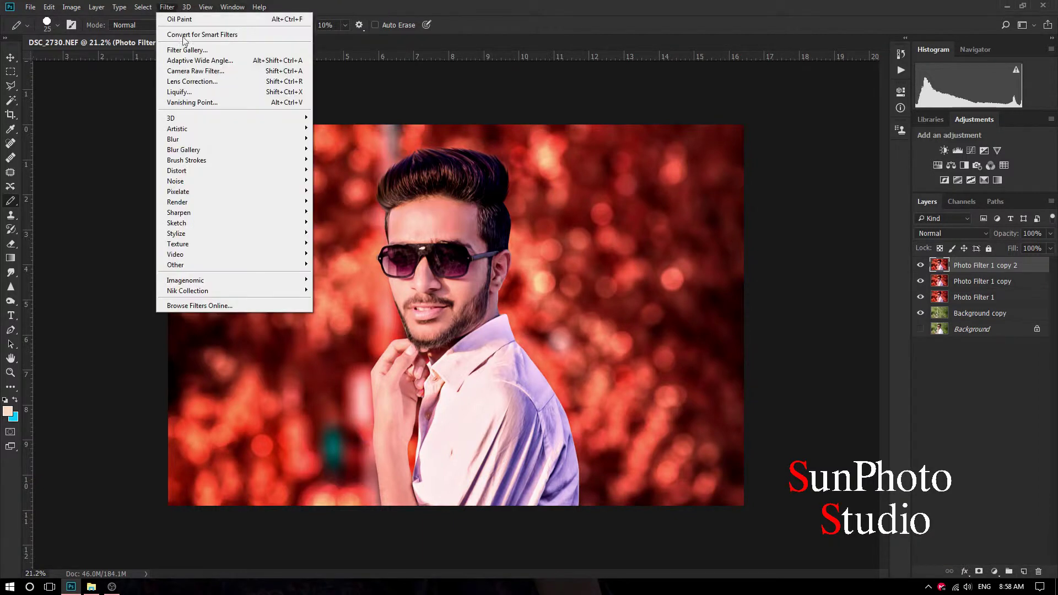
{"action": "left_click", "coordinate": [210, 72]}
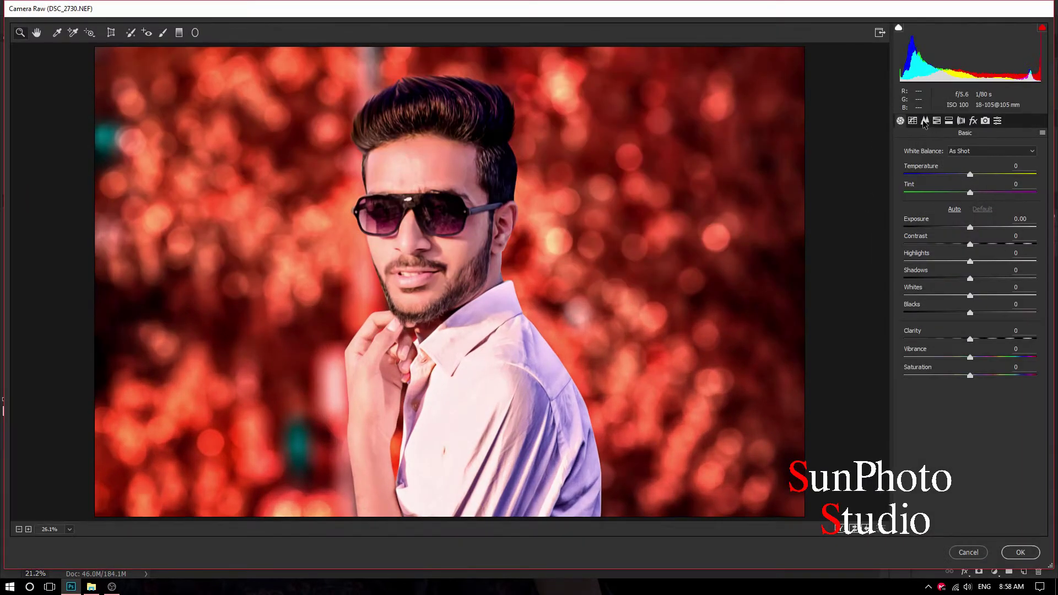
In Camera Raw's Detail panel, raise Luminance noise reduction and Masking to 63, then apply.
{"action": "left_click", "coordinate": [925, 120]}
{"action": "mouse_move", "coordinate": [904, 257]}
{"action": "left_mouse_down"}
{"action": "mouse_move", "coordinate": [964, 256]}
{"action": "mouse_move", "coordinate": [918, 279]}
{"action": "left_mouse_up"}
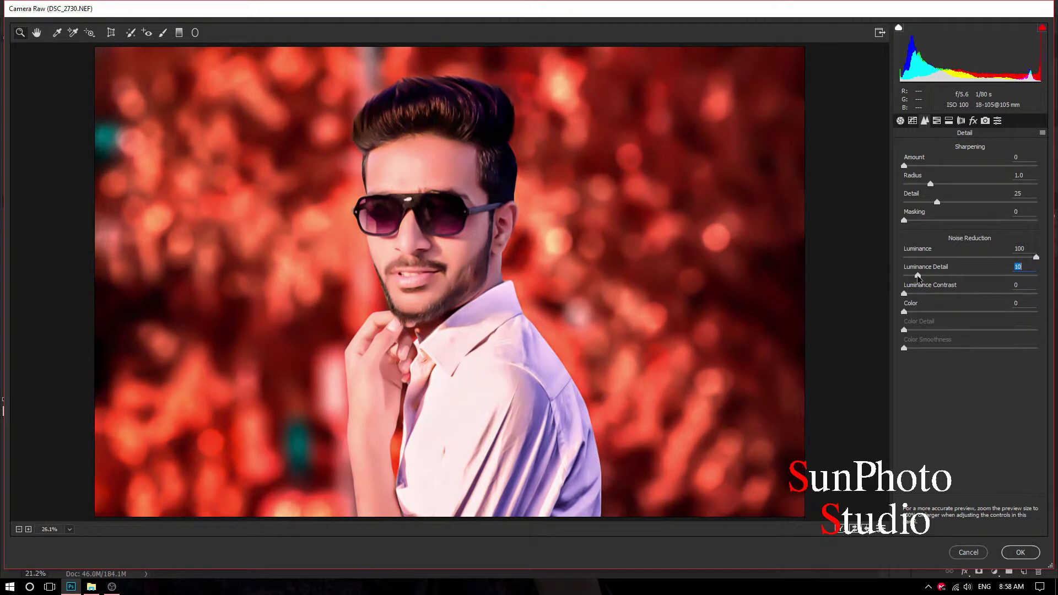
{"action": "left_click_drag", "start_coordinate": [940, 220], "coordinate": [1003, 221]}
{"action": "left_click", "coordinate": [1018, 553]}
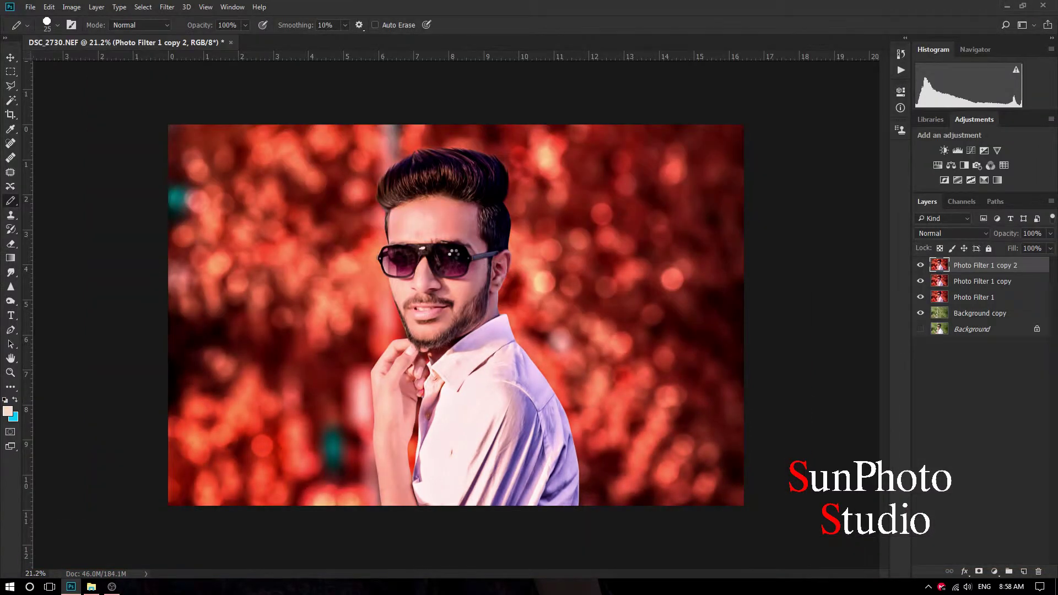
Add an inverted black layer mask to the smoothed copy and prepare a small eraser brush of about 70.
{"action": "scroll", "coordinate": [452, 254], "scroll_direction": "up", "scroll_amount": 2}
{"action": "left_click", "coordinate": [979, 572]}
{"action": "key", "text": "ctrl+i"}
{"action": "left_click", "coordinate": [15, 246]}
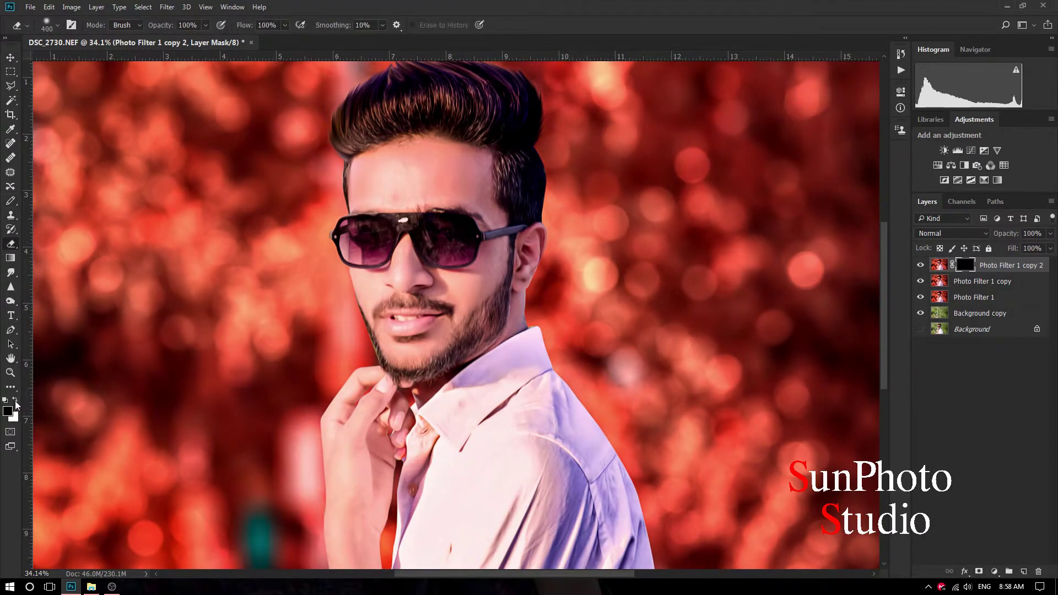
{"action": "key", "text": "bracketleft"}
{"action": "key", "text": "bracketleft"}
{"action": "key", "text": "bracketleft"}
{"action": "scroll", "coordinate": [373, 158], "scroll_direction": "up", "scroll_amount": 2}
{"action": "scroll", "coordinate": [373, 158], "scroll_direction": "up", "scroll_amount": 2}
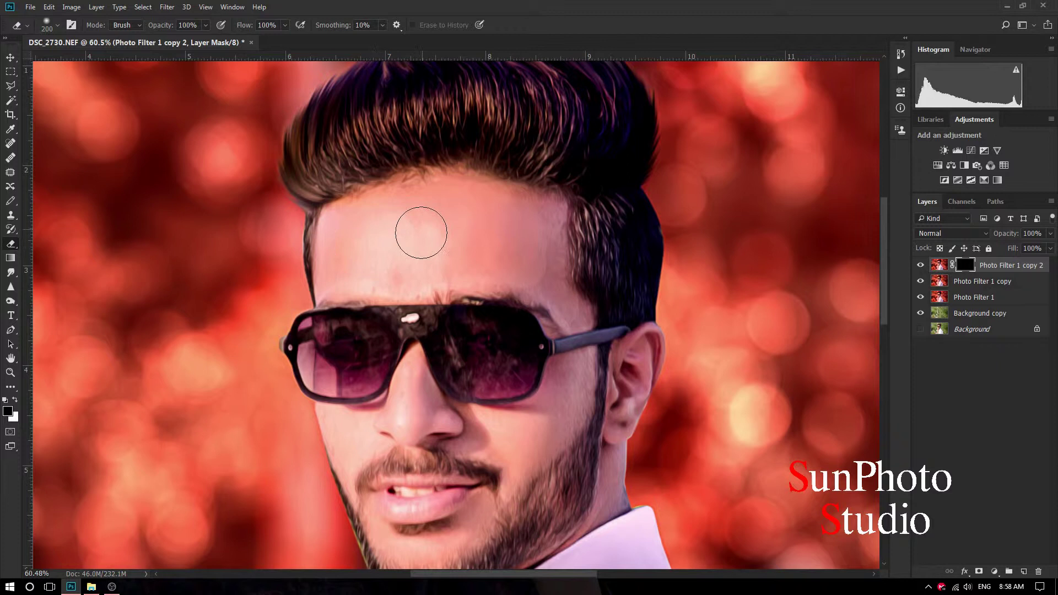
{"action": "key", "text": "bracketleft"}
{"action": "key", "text": "bracketleft"}
{"action": "key", "text": "bracketleft"}
{"action": "scroll", "coordinate": [421, 232], "scroll_direction": "up", "scroll_amount": 2}
{"action": "key", "text": "bracketleft"}
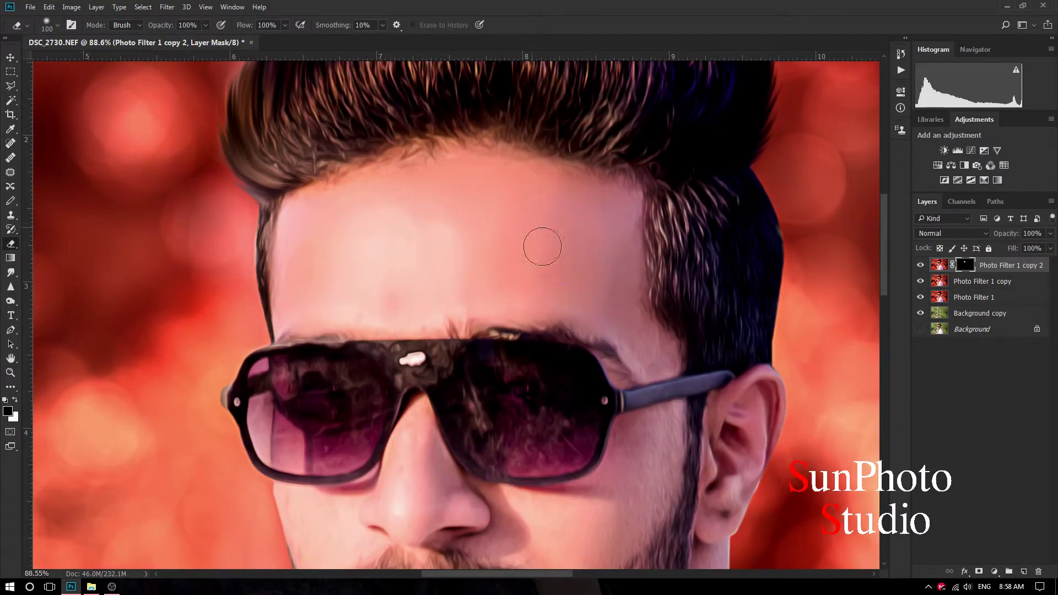
{"action": "key", "text": "bracketleft"}
{"action": "key", "text": "bracketleft"}
{"action": "key", "text": "bracketleft"}
Erase the mask over the forehead, chin and lips, then merge into Photo Filter 1 copy.
{"action": "left_click_drag", "start_coordinate": [622, 319], "coordinate": [655, 347]}
{"action": "scroll", "coordinate": [523, 295], "scroll_direction": "down", "scroll_amount": 3}
{"action": "scroll", "coordinate": [542, 406], "scroll_direction": "up", "scroll_amount": 2}
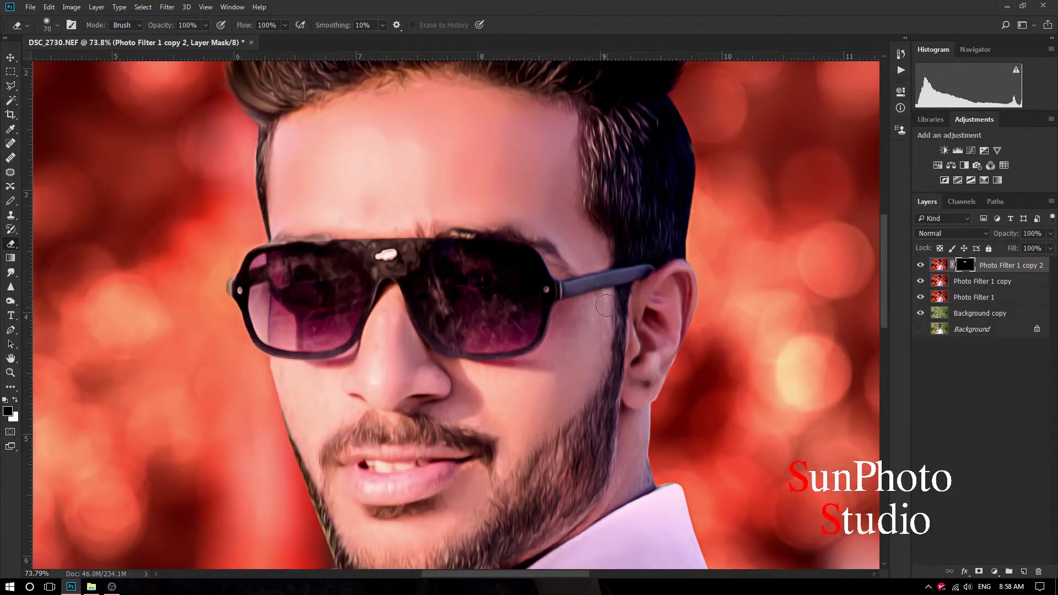
{"action": "key", "text": "bracketleft"}
{"action": "key", "text": "bracketleft"}
{"action": "scroll", "coordinate": [546, 423], "scroll_direction": "down", "scroll_amount": 1}
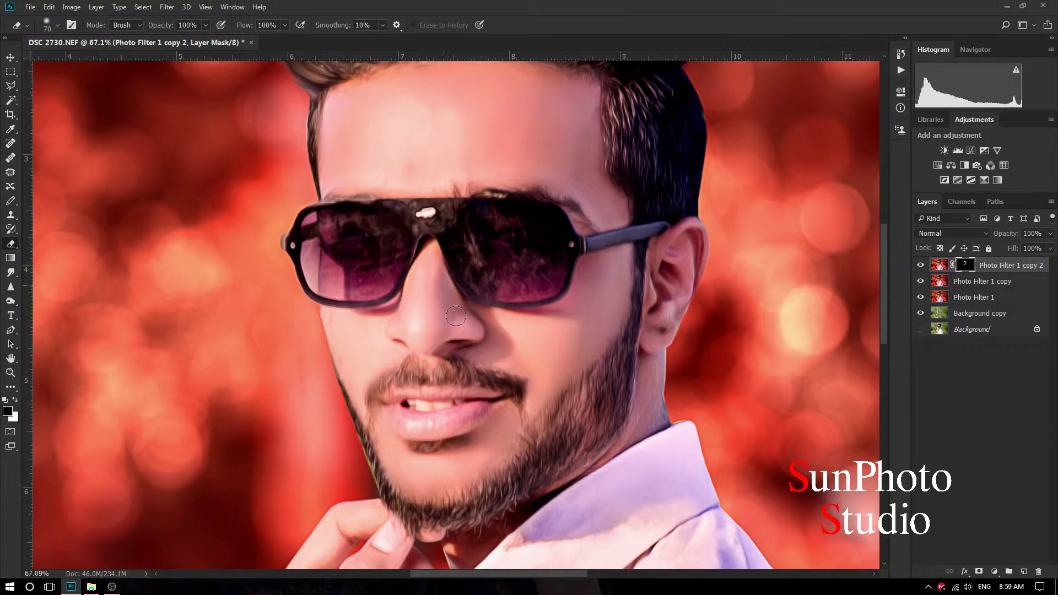
{"action": "scroll", "coordinate": [418, 429], "scroll_direction": "up", "scroll_amount": 1}
{"action": "key", "text": "bracketleft"}
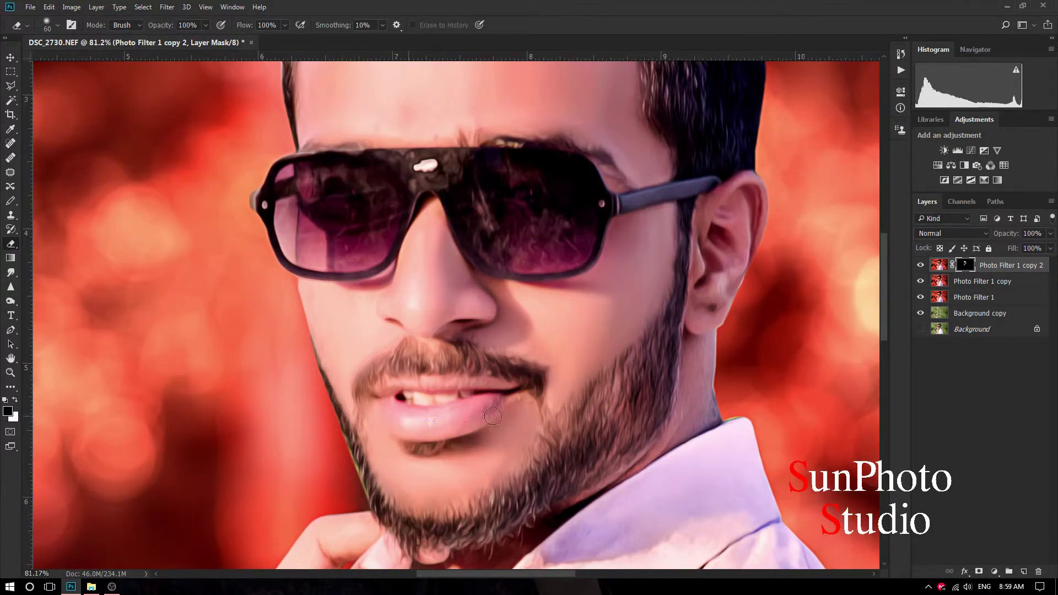
{"action": "scroll", "coordinate": [482, 384], "scroll_direction": "down", "scroll_amount": 3}
{"action": "key", "text": "bracketright"}
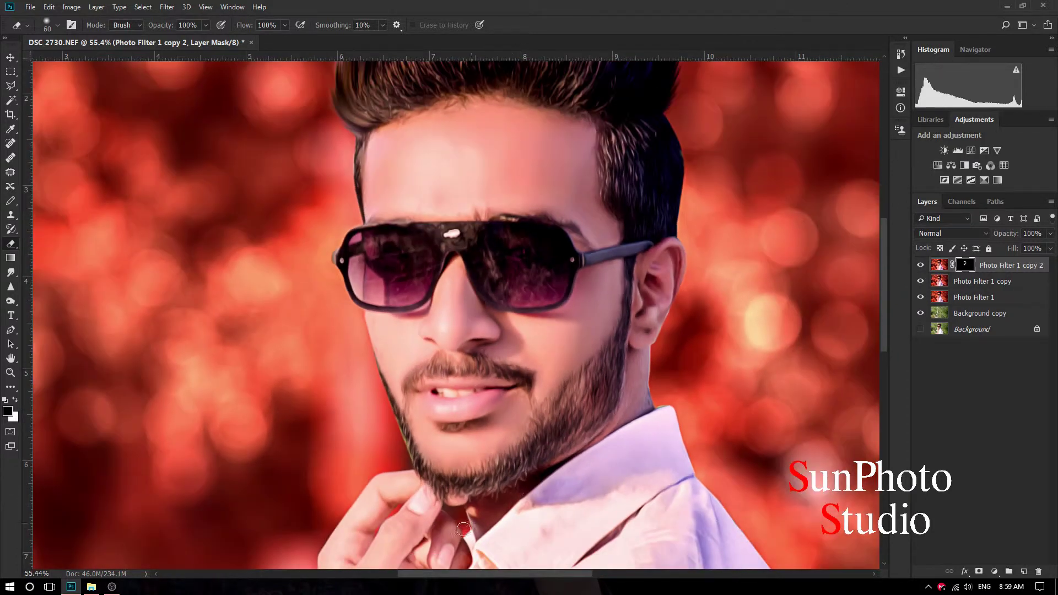
{"action": "scroll", "coordinate": [638, 342], "scroll_direction": "down", "scroll_amount": 3}
{"action": "scroll", "coordinate": [639, 342], "scroll_direction": "up", "scroll_amount": 2}
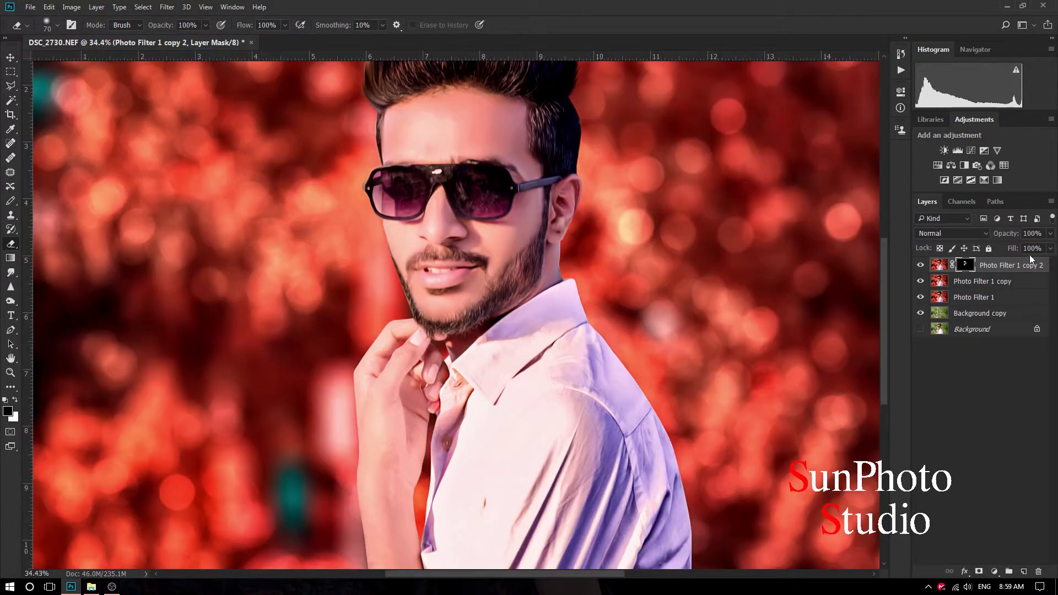
{"action": "right_click", "coordinate": [1025, 266]}
{"action": "left_click", "coordinate": [913, 406]}
Add a Hue/Saturation adjustment with the hue shifted to −54.
{"action": "scroll", "coordinate": [463, 211], "scroll_direction": "down", "scroll_amount": 2}
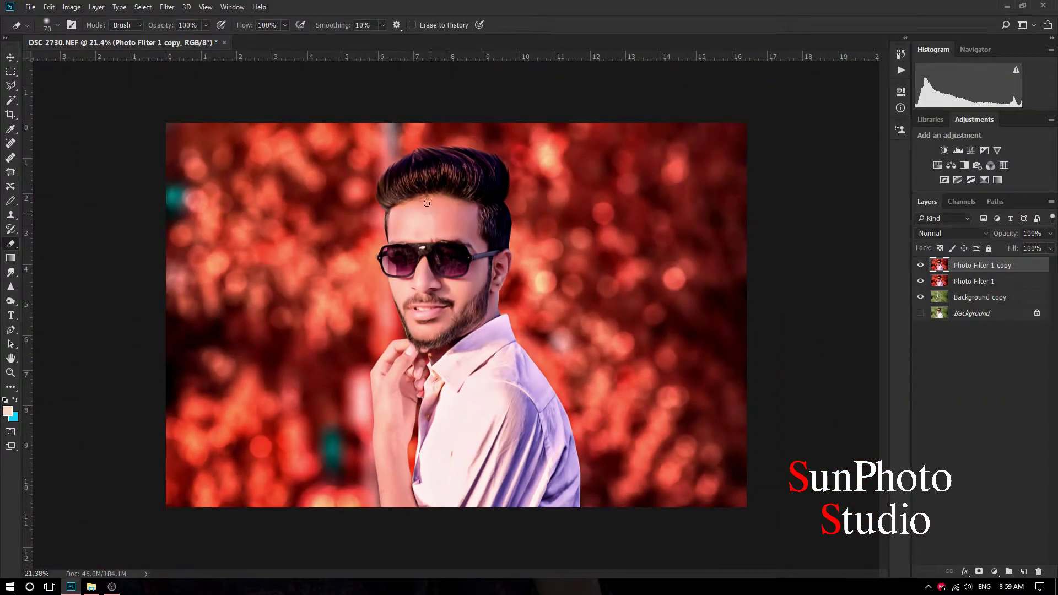
{"action": "scroll", "coordinate": [463, 211], "scroll_direction": "up", "scroll_amount": 1}
{"action": "scroll", "coordinate": [463, 211], "scroll_direction": "down", "scroll_amount": 1}
{"action": "left_click", "coordinate": [994, 572]}
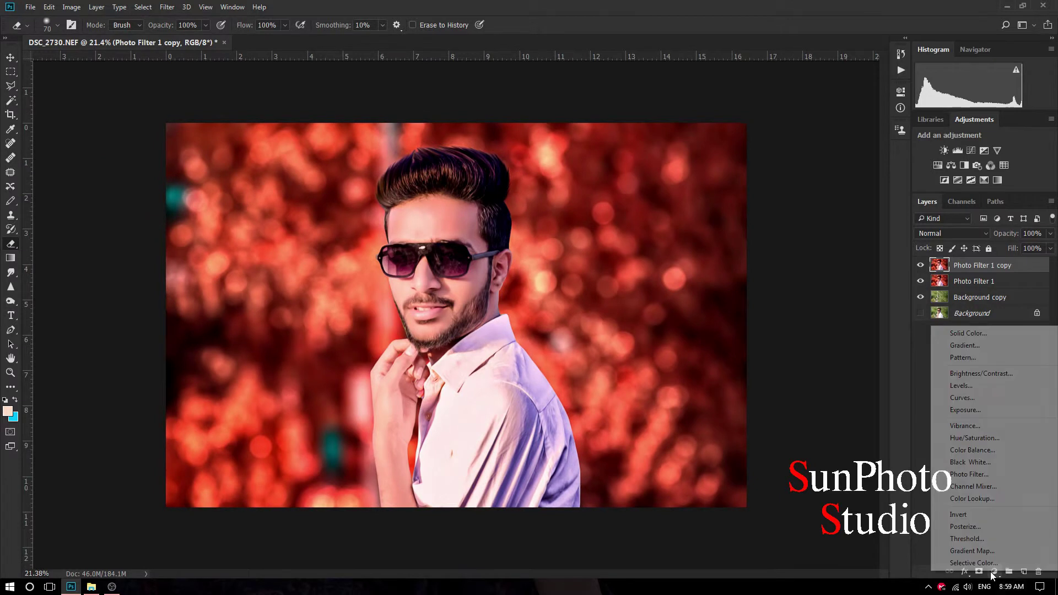
{"action": "left_click", "coordinate": [974, 437]}
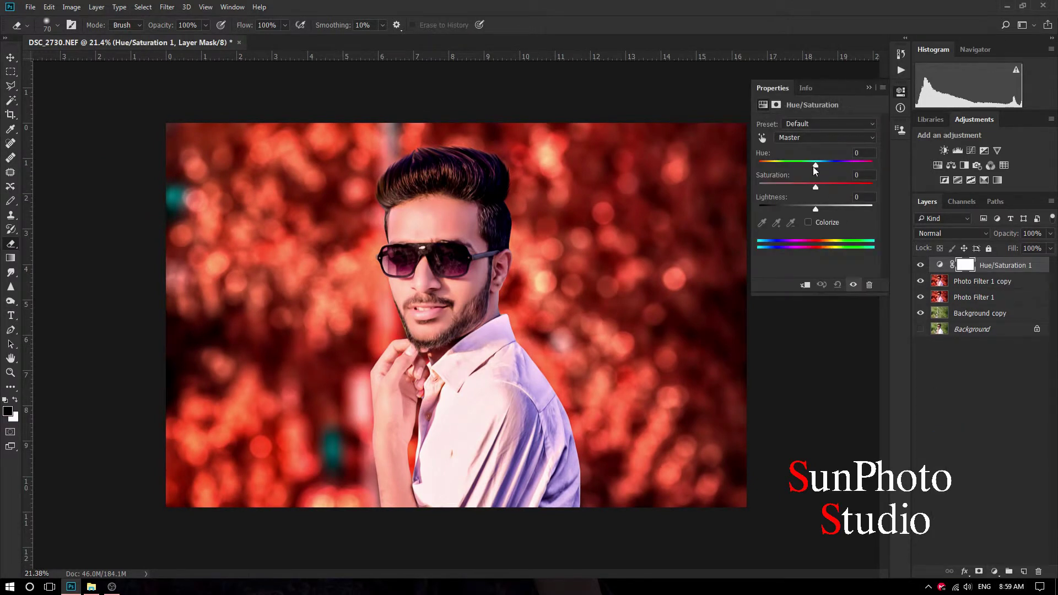
{"action": "left_click_drag", "start_coordinate": [816, 164], "coordinate": [789, 165]}
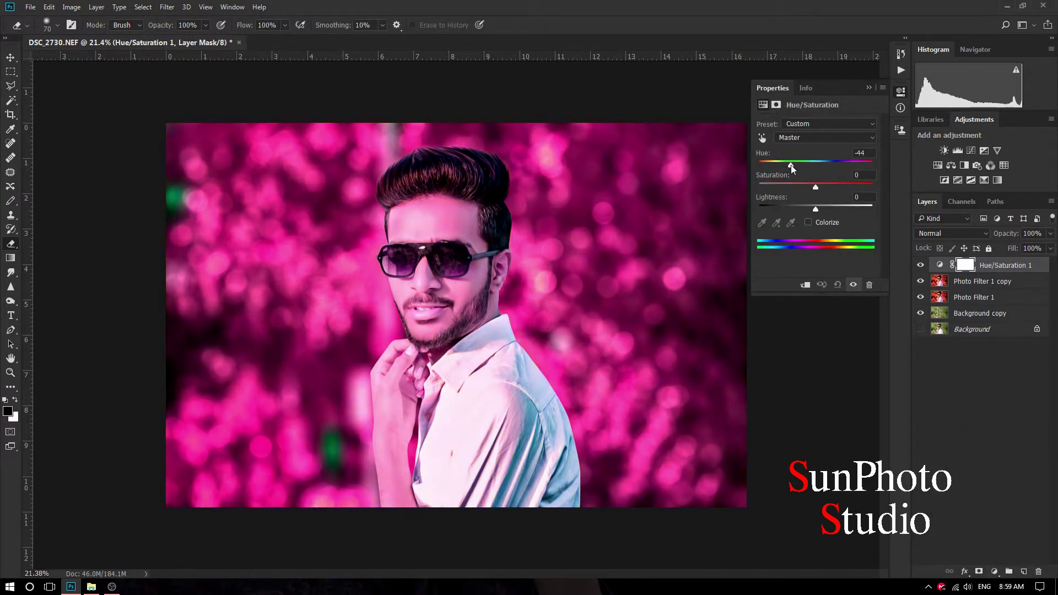
{"action": "left_click", "coordinate": [869, 88]}
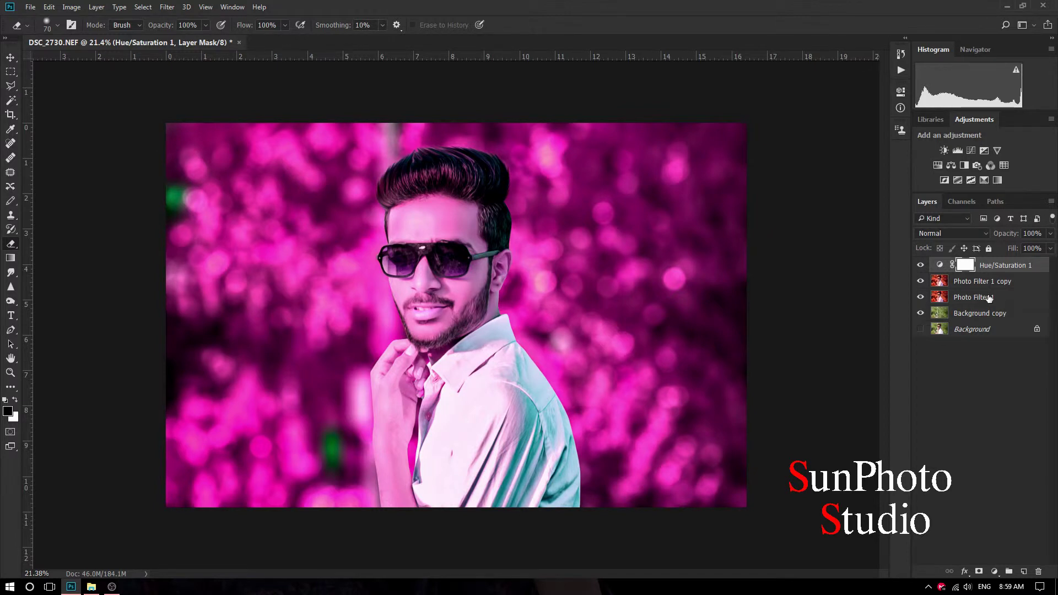
Invert the Hue/Saturation mask and paint the purple tint back onto both sunglass lenses.
{"action": "key", "text": "ctrl+i"}
{"action": "scroll", "coordinate": [421, 229], "scroll_direction": "up", "scroll_amount": 5}
{"action": "scroll", "coordinate": [421, 229], "scroll_direction": "up", "scroll_amount": 2}
{"action": "key", "text": "bracketright"}
{"action": "mouse_move", "coordinate": [316, 317]}
{"action": "left_mouse_down"}
{"action": "mouse_move", "coordinate": [325, 270]}
{"action": "mouse_move", "coordinate": [399, 314]}
{"action": "mouse_move", "coordinate": [381, 298]}
{"action": "left_mouse_up"}
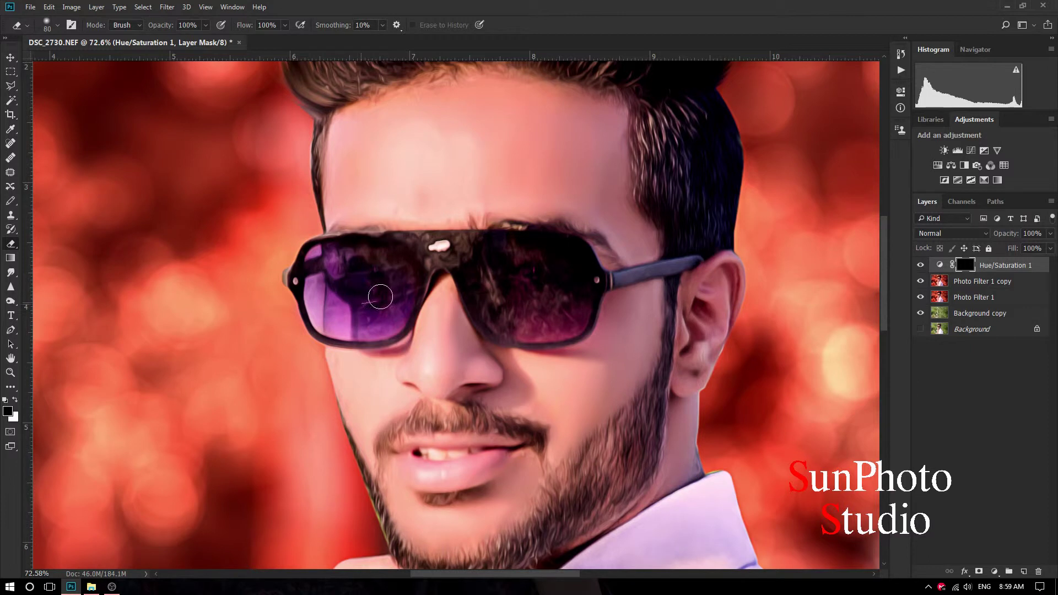
{"action": "key", "text": "bracketright"}
{"action": "mouse_move", "coordinate": [478, 269]}
{"action": "left_mouse_down"}
{"action": "mouse_move", "coordinate": [550, 260]}
{"action": "mouse_move", "coordinate": [540, 276]}
{"action": "mouse_move", "coordinate": [576, 302]}
{"action": "mouse_move", "coordinate": [528, 328]}
{"action": "left_mouse_up"}
{"action": "key", "text": "bracketright"}
{"action": "key", "text": "bracketleft"}
{"action": "scroll", "coordinate": [439, 309], "scroll_direction": "down", "scroll_amount": 5}
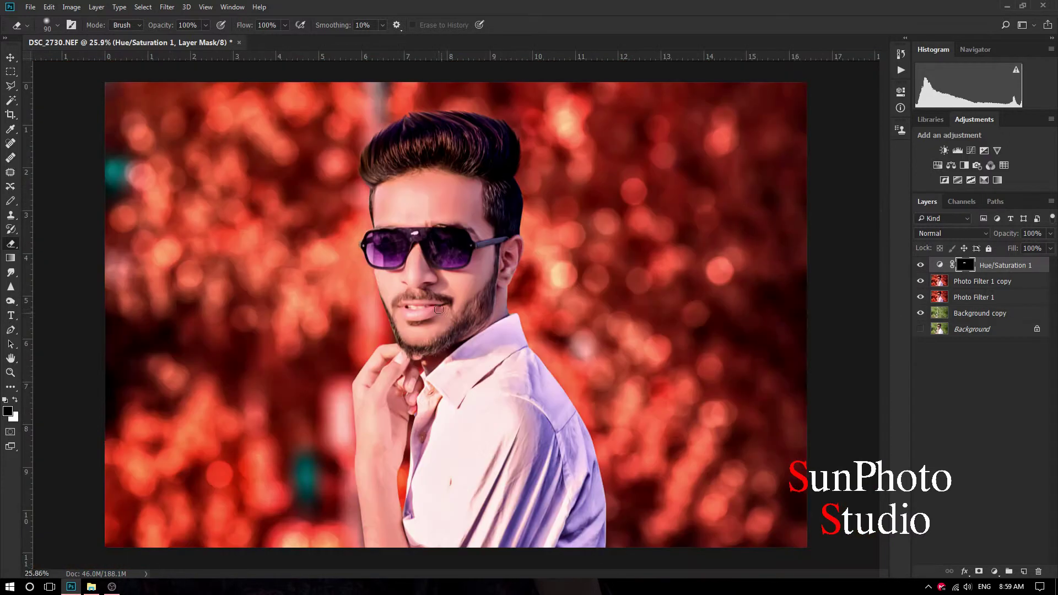
{"action": "scroll", "coordinate": [439, 310], "scroll_direction": "down", "scroll_amount": 2}
{"action": "right_click", "coordinate": [992, 268]}
Merge the Hue/Saturation layer down and place the light_effect graphic from Libraries onto the canvas.
{"action": "left_click", "coordinate": [860, 404]}
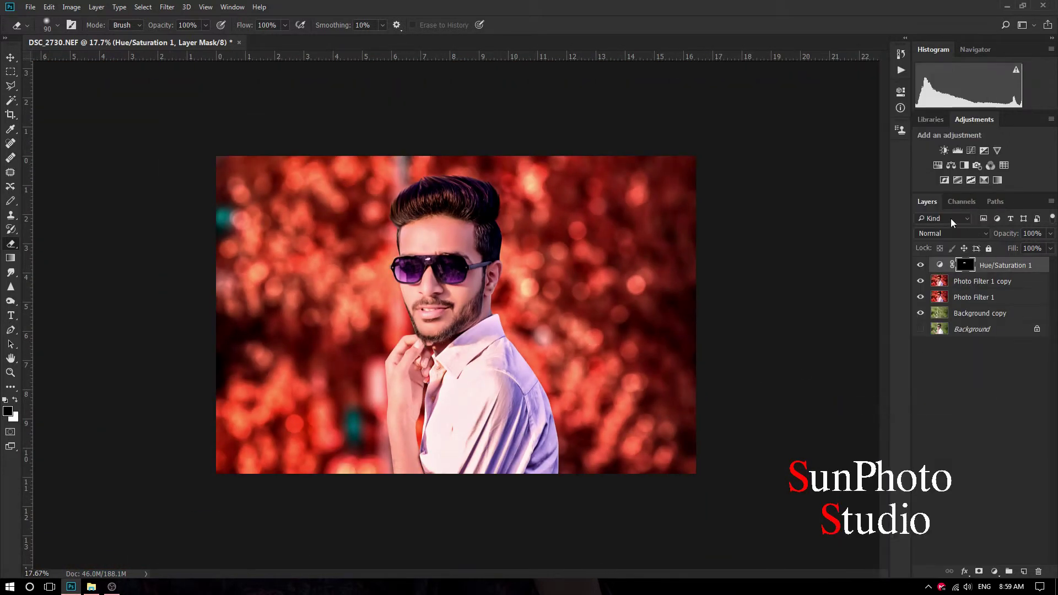
{"action": "left_click", "coordinate": [931, 119]}
{"action": "scroll", "coordinate": [958, 196], "scroll_direction": "down", "scroll_amount": 2}
{"action": "left_click_drag", "start_coordinate": [950, 177], "coordinate": [757, 223]}
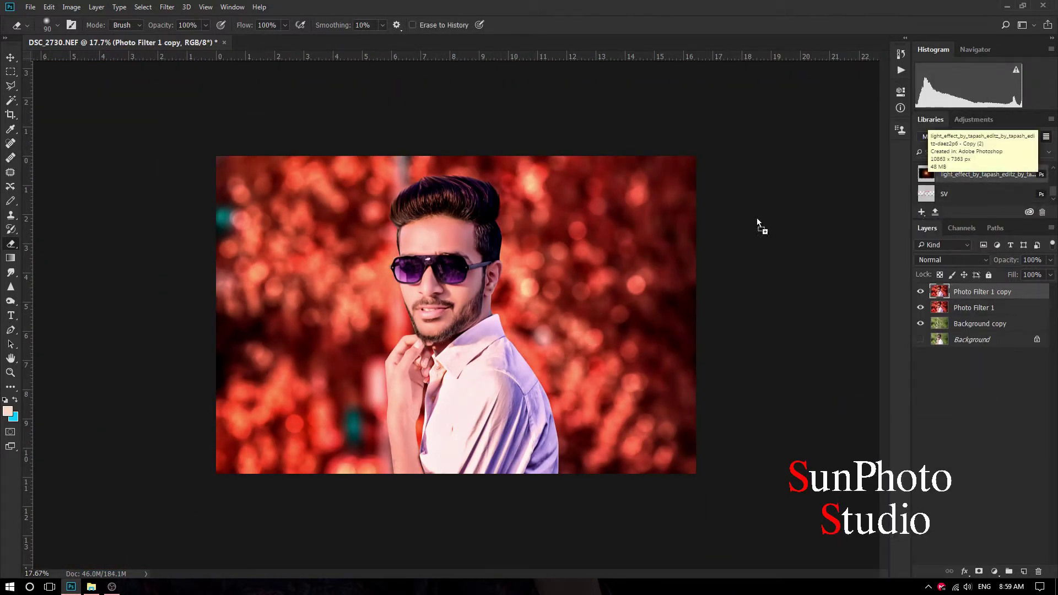
{"action": "left_click_drag", "start_coordinate": [475, 273], "coordinate": [474, 274]}
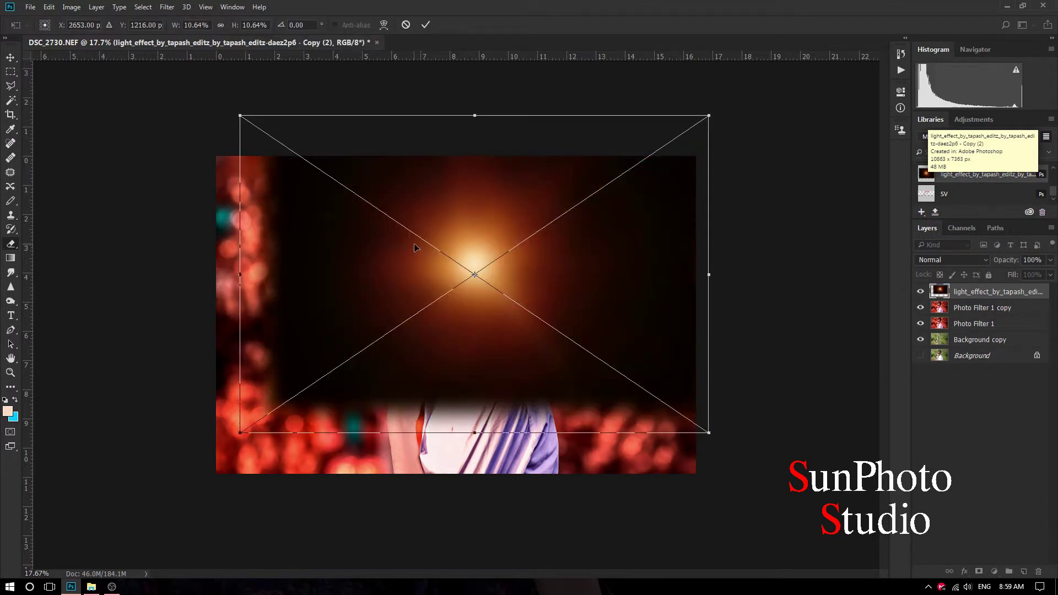
{"action": "left_click", "coordinate": [424, 248]}
{"action": "left_click", "coordinate": [548, 230]}
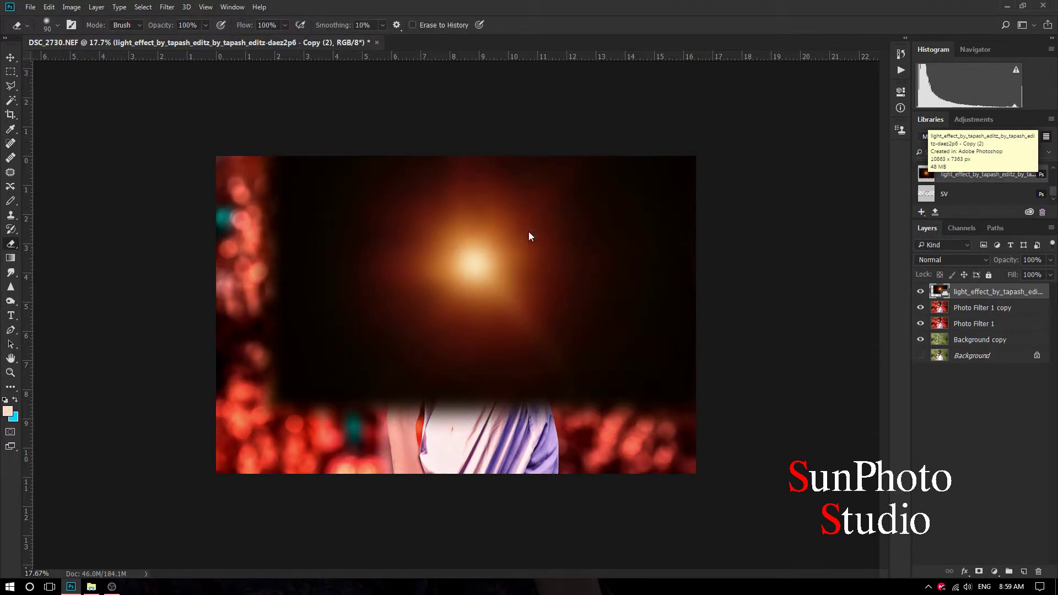
Set the light flare to Screen mode, then move and scale it along the top edge.
{"action": "left_click", "coordinate": [952, 260]}
{"action": "left_click", "coordinate": [926, 353]}
{"action": "left_click", "coordinate": [10, 57]}
{"action": "left_click_drag", "start_coordinate": [506, 269], "coordinate": [358, 159]}
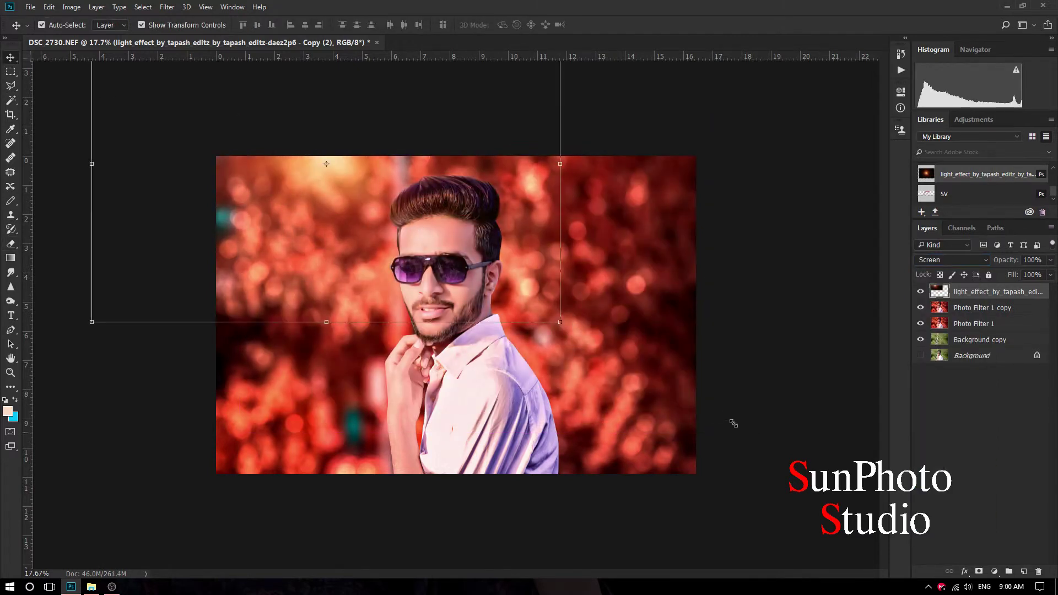
{"action": "left_click_drag", "start_coordinate": [560, 321], "coordinate": [733, 425]}
{"action": "key", "text": "ctrl+minus"}
{"action": "mouse_move", "coordinate": [624, 98]}
{"action": "left_mouse_down"}
{"action": "mouse_move", "coordinate": [472, 220]}
{"action": "mouse_move", "coordinate": [537, 148]}
{"action": "mouse_move", "coordinate": [511, 202]}
{"action": "left_mouse_up"}
{"action": "key", "text": "Return"}
{"action": "scroll", "coordinate": [511, 202], "scroll_direction": "up", "scroll_amount": 2}
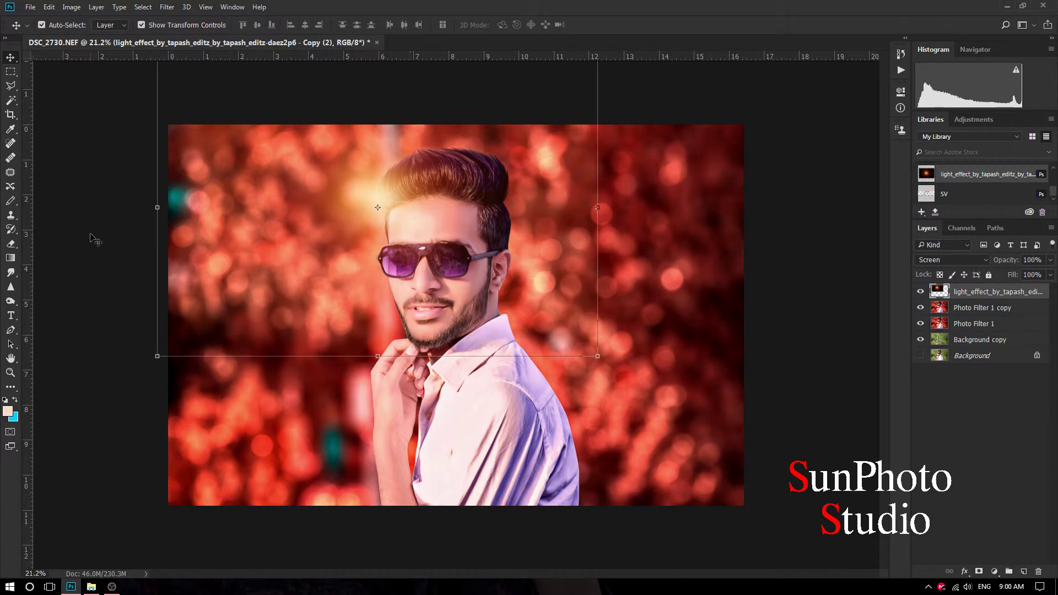
Set a 2300 px eraser, then merge the light effect into Photo Filter 1 copy.
{"action": "left_click", "coordinate": [13, 245]}
{"action": "key", "text": "bracketright"}
{"action": "key", "text": "bracketright"}
{"action": "key", "text": "bracketright"}
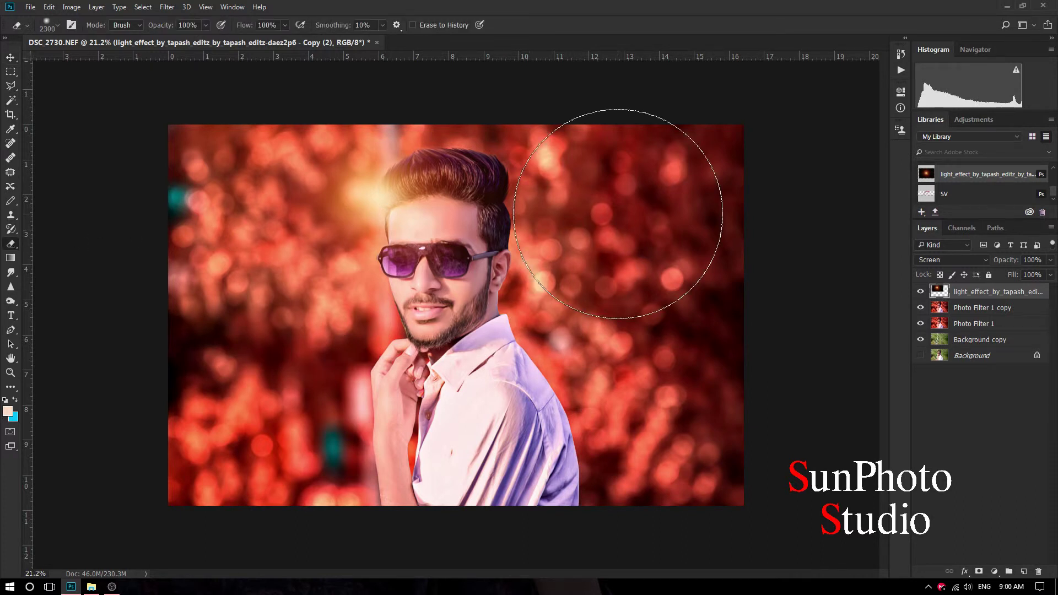
{"action": "scroll", "coordinate": [493, 241], "scroll_direction": "up", "scroll_amount": 1}
{"action": "scroll", "coordinate": [493, 240], "scroll_direction": "down", "scroll_amount": 1}
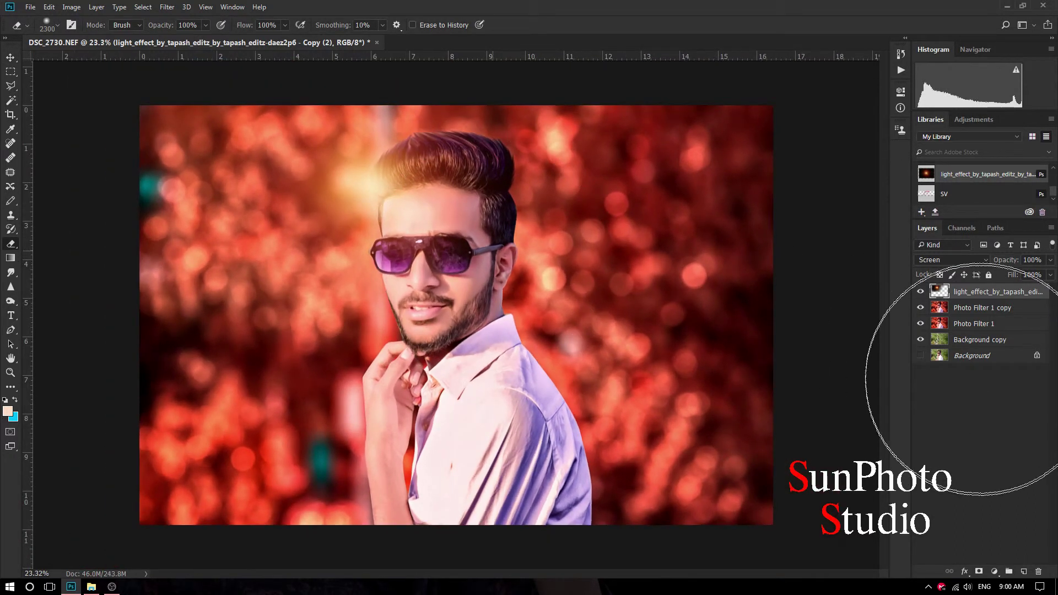
{"action": "right_click", "coordinate": [974, 297]}
{"action": "left_click", "coordinate": [882, 405]}
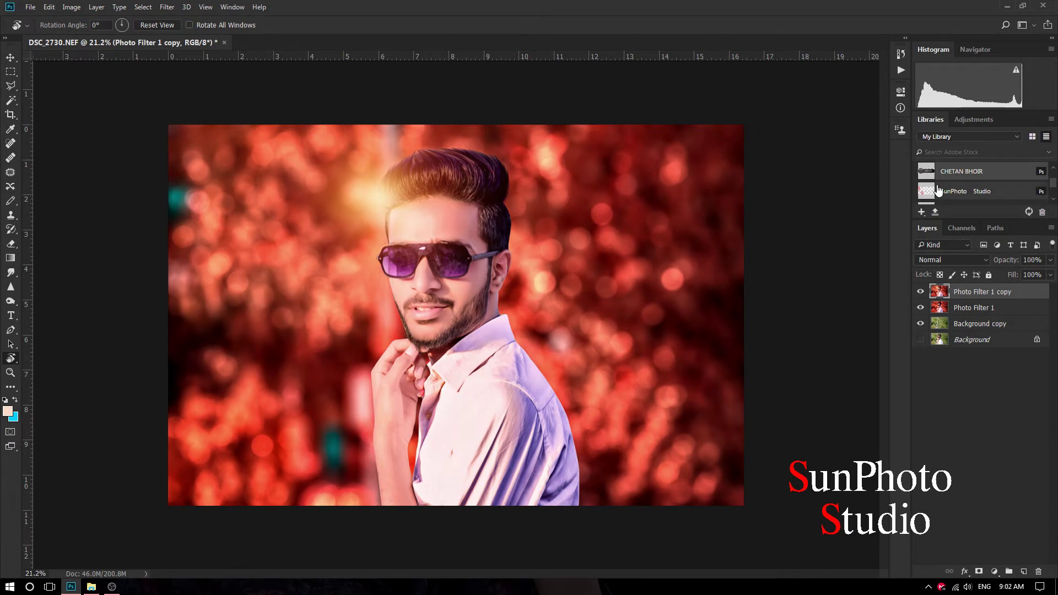
Place the CB EDITS logo from Libraries, scaled to about 25%, in the top-left corner.
{"action": "left_click_drag", "start_coordinate": [962, 171], "coordinate": [514, 249]}
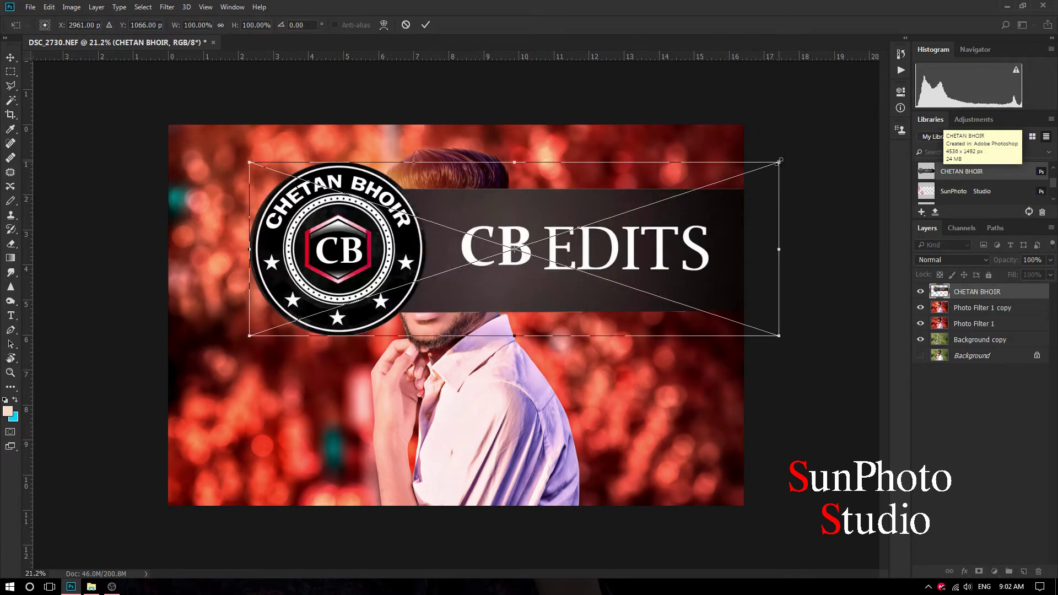
{"action": "left_click_drag", "start_coordinate": [779, 161], "coordinate": [350, 233]}
{"action": "left_click_drag", "start_coordinate": [363, 291], "coordinate": [294, 158]}
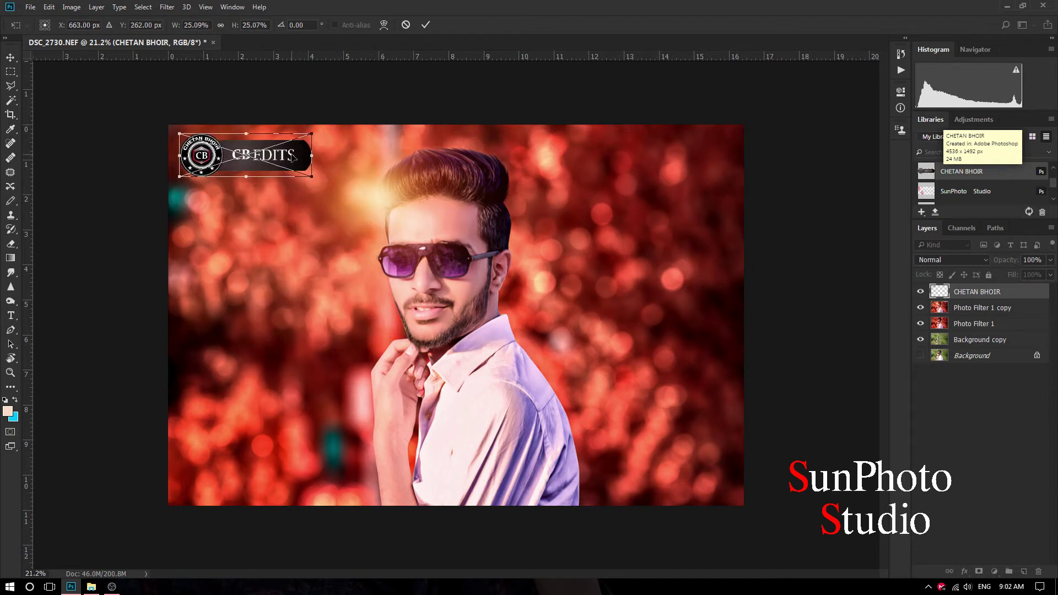
{"action": "key", "text": "Return"}
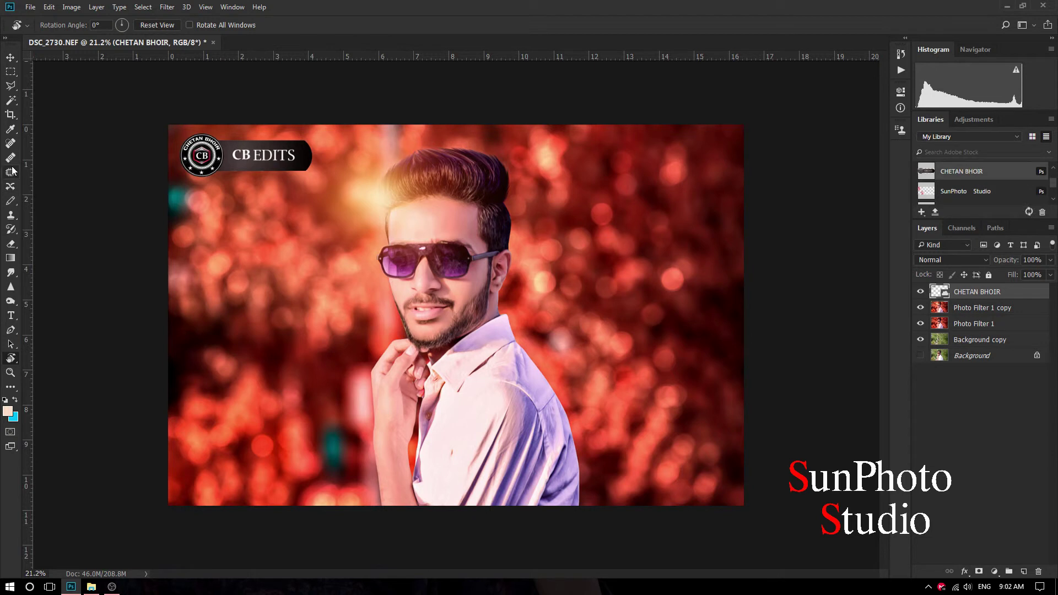
{"action": "left_click", "coordinate": [11, 144]}
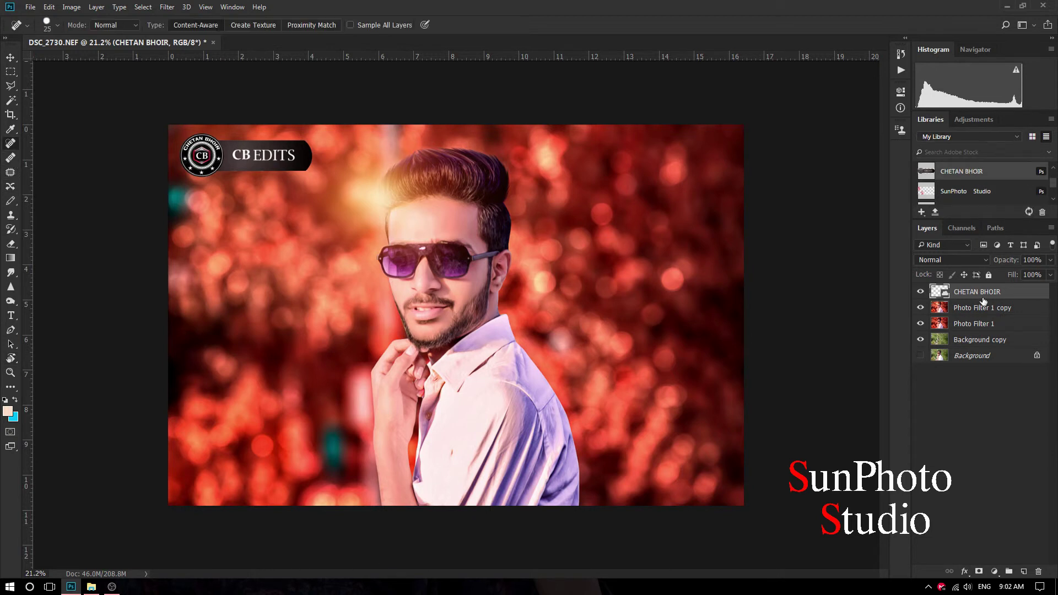
Merge the logo into Photo Filter 1 copy, then that copy into Photo Filter 1.
{"action": "right_click", "coordinate": [984, 292]}
{"action": "left_click", "coordinate": [892, 404]}
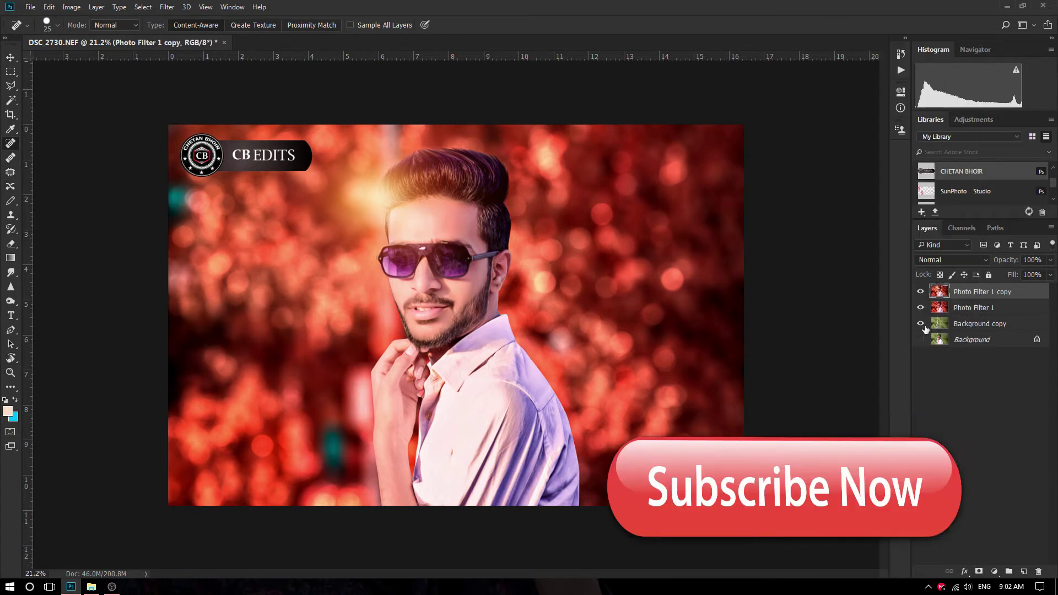
{"action": "right_click", "coordinate": [965, 297]}
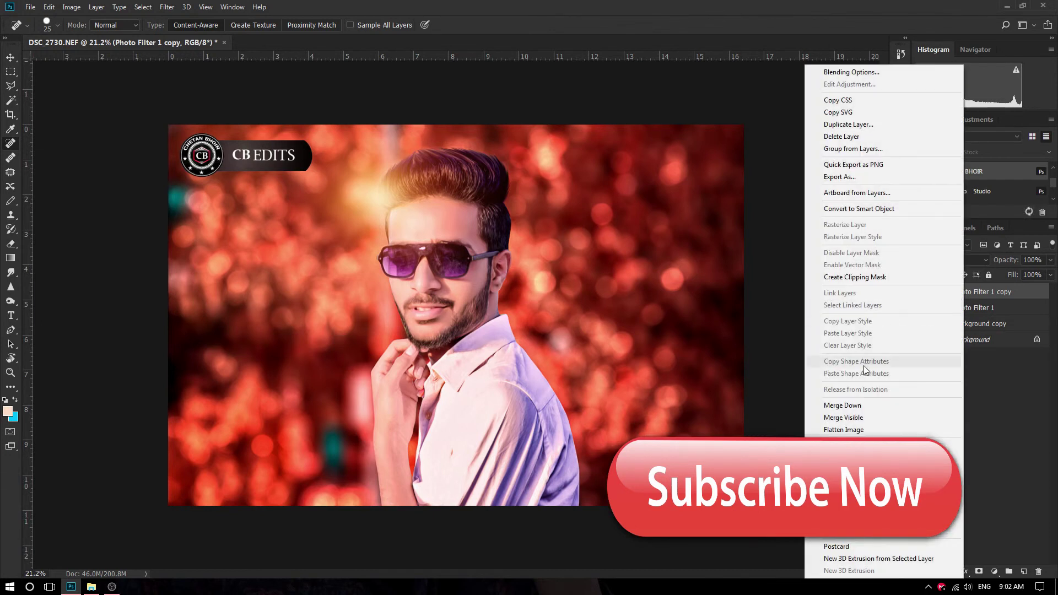
{"action": "left_click", "coordinate": [881, 406]}
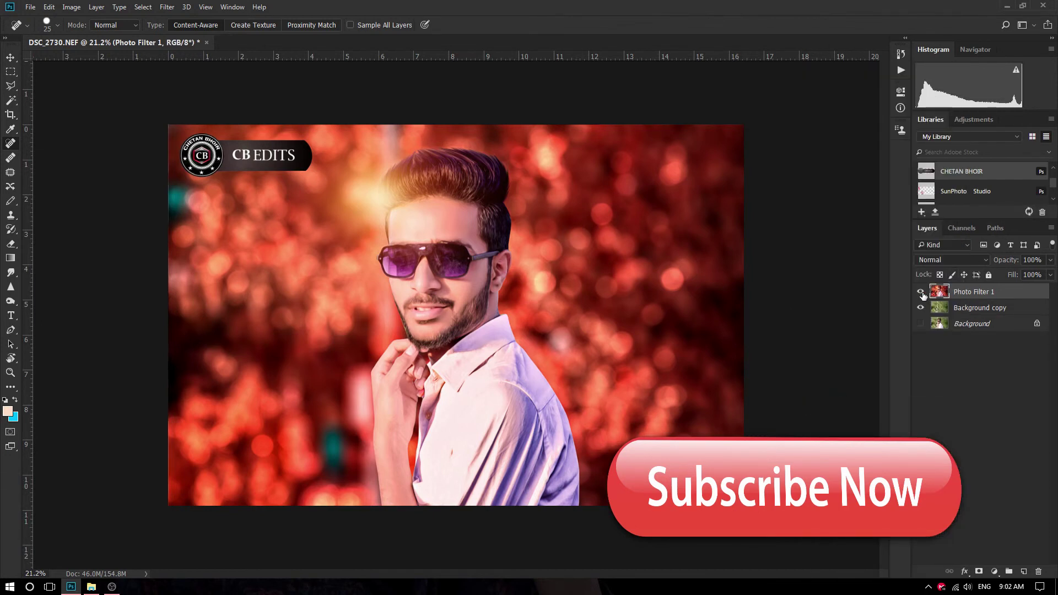
{"action": "left_click", "coordinate": [921, 292]}
{"action": "left_click", "coordinate": [921, 292]}
Delete the Background copy layer and toggle Photo Filter 1's visibility to compare with the original.
{"action": "left_click", "coordinate": [959, 310]}
{"action": "key", "text": "Delete"}
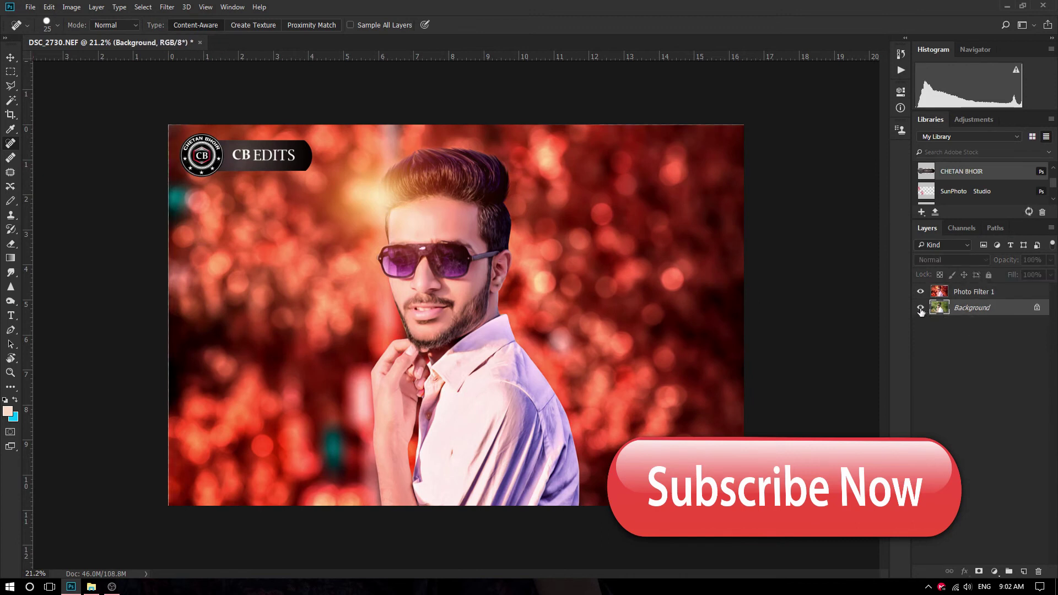
{"action": "left_click", "coordinate": [924, 293]}
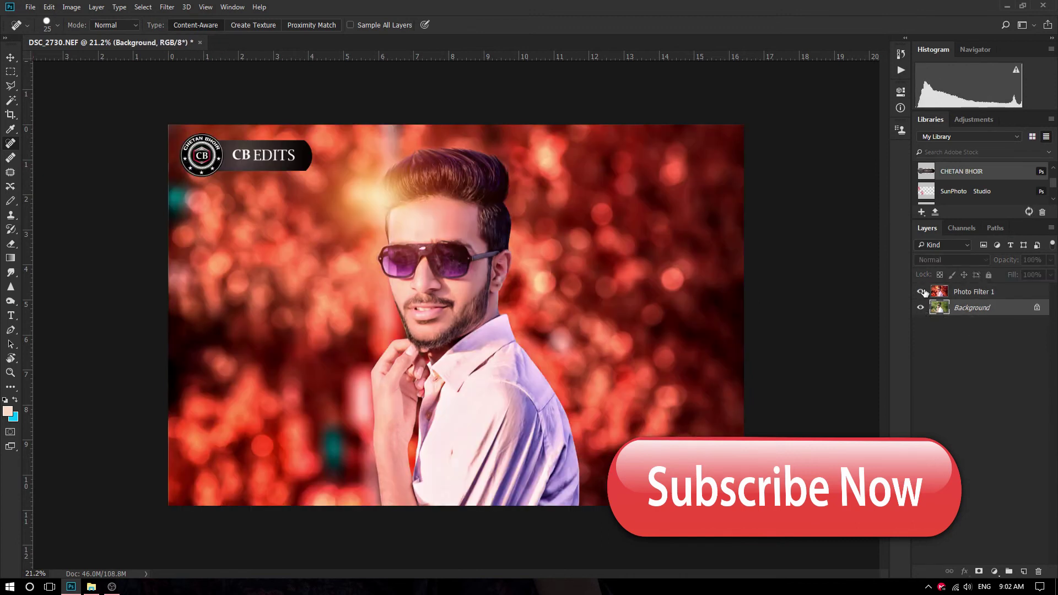
{"action": "left_click", "coordinate": [924, 292]}
{"action": "left_click", "coordinate": [925, 292]}
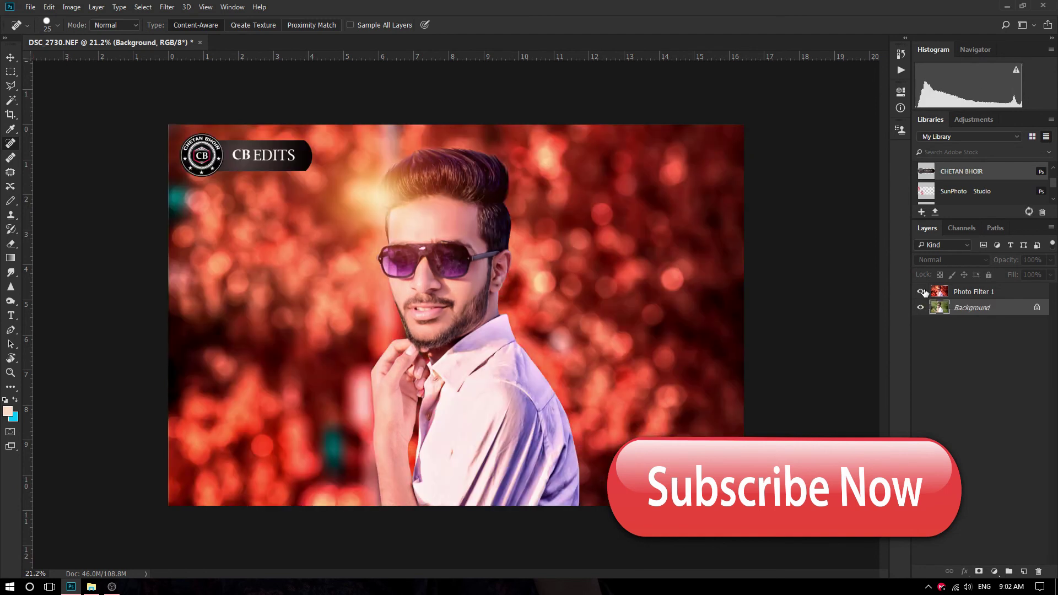